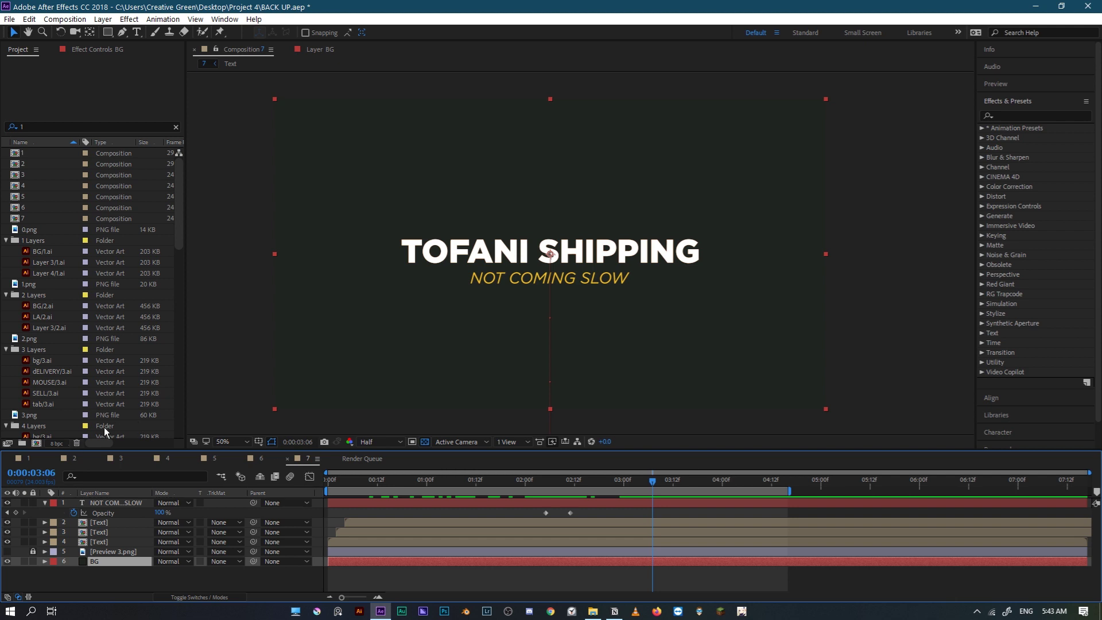
# Step: Create a new 1920 x 1080 composition named FINAL and show its empty timeline
pyautogui.click(38, 444)
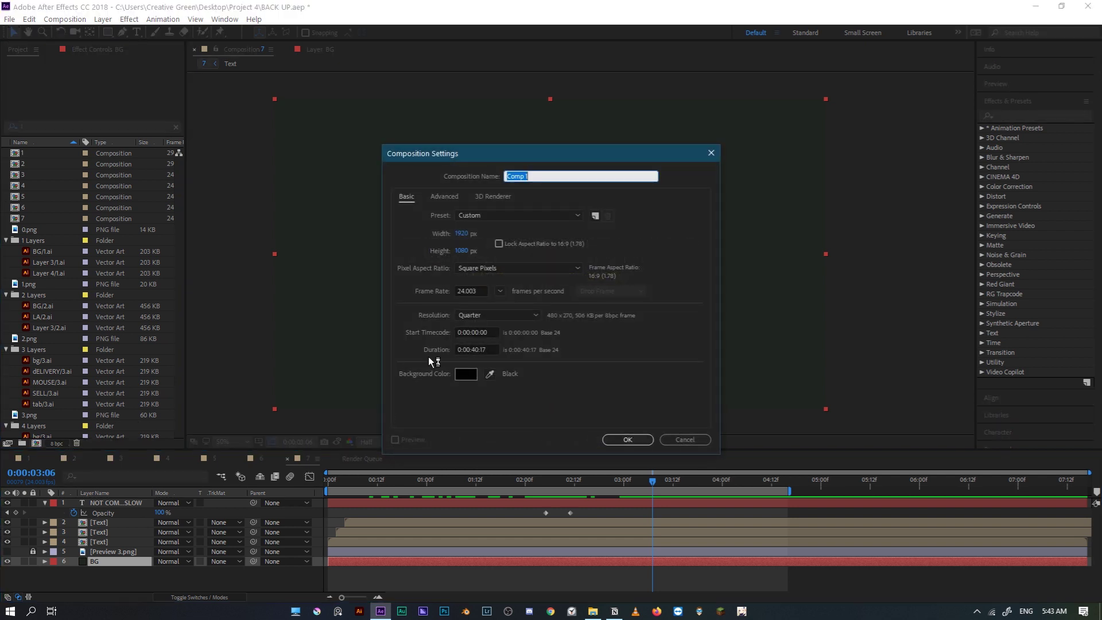
pyautogui.write('FINAL')
pyautogui.click(632, 439)
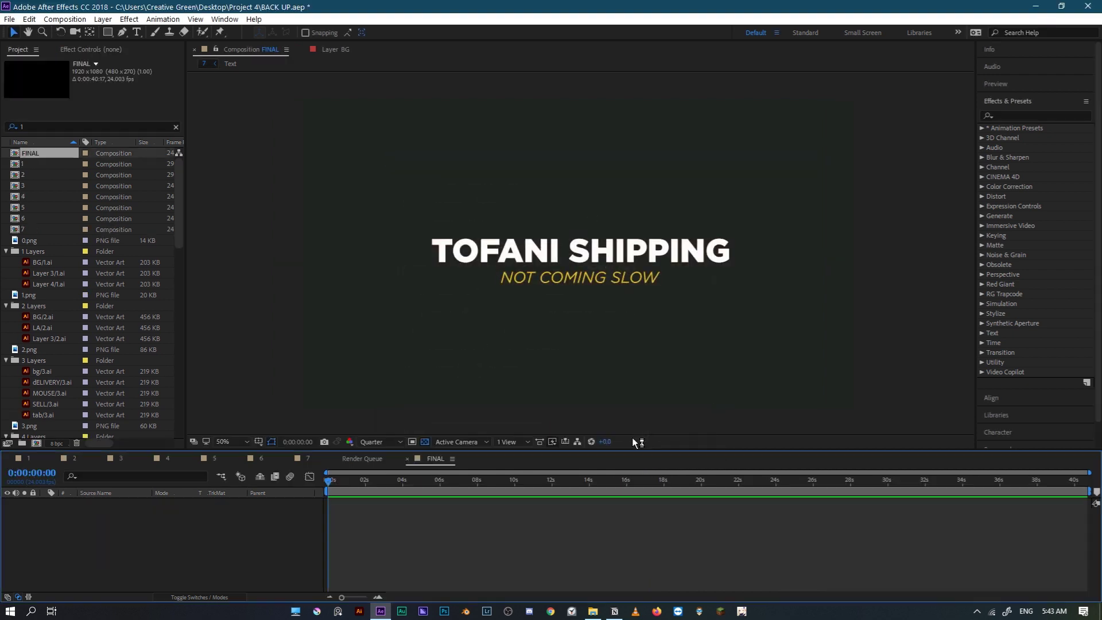
pyautogui.click(424, 442)
pyautogui.moveTo(391, 461)
pyautogui.mouseDown()
pyautogui.moveTo(508, 477)
pyautogui.moveTo(388, 463)
pyautogui.mouseUp()
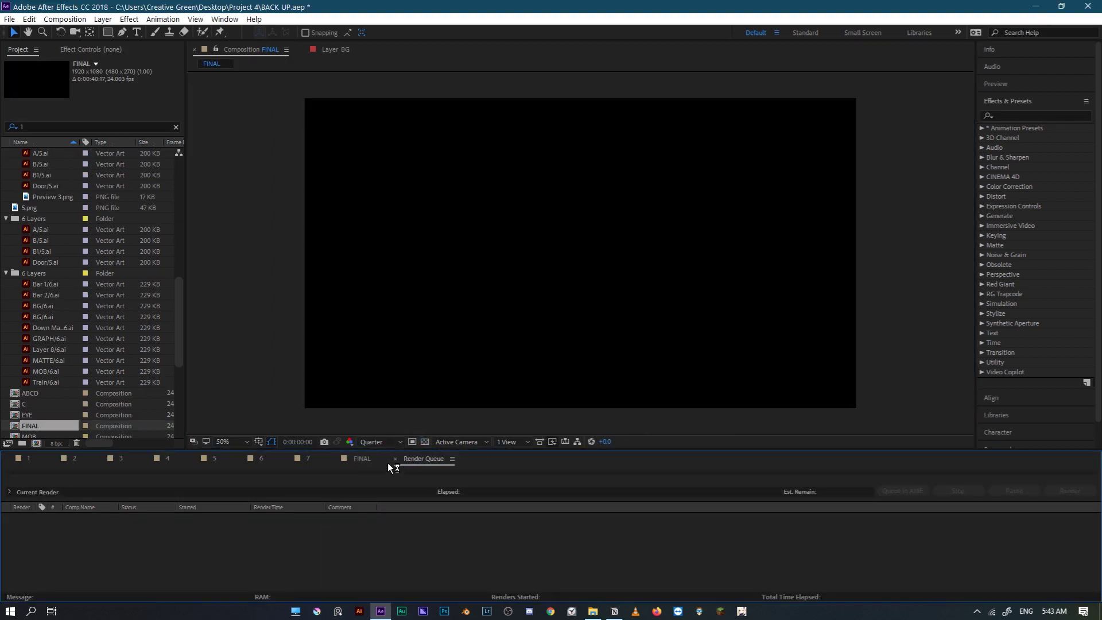
pyautogui.click(361, 458)
# Step: Switch to File Explorer, open the Project 4 folder and listen to Trailer.wav in VLC
pyautogui.click(593, 611)
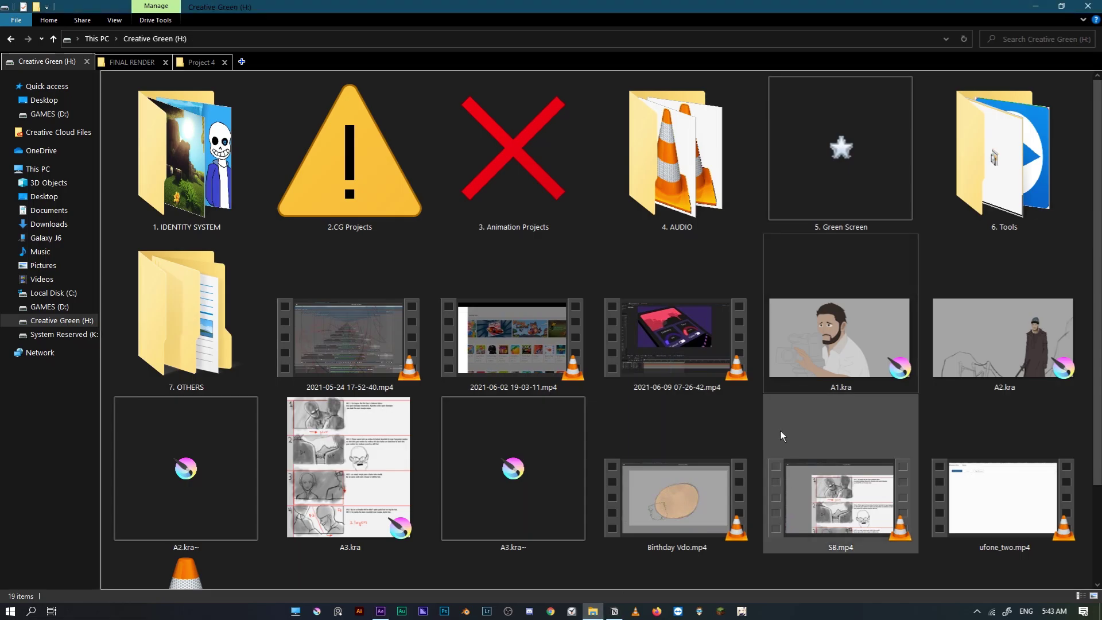
pyautogui.click(196, 60)
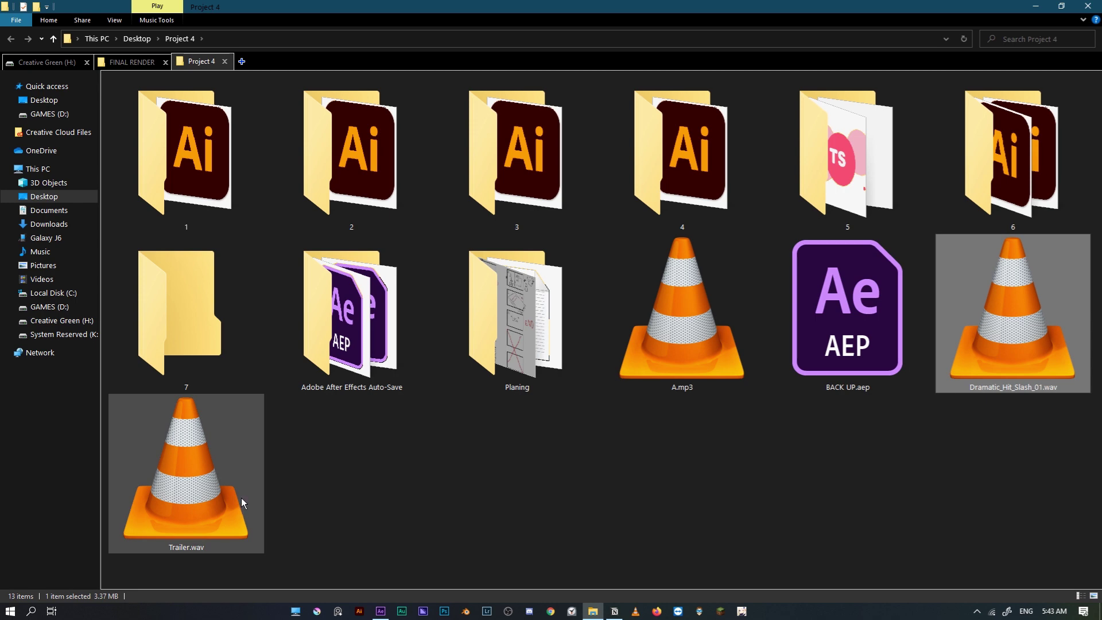
pyautogui.doubleClick(145, 494)
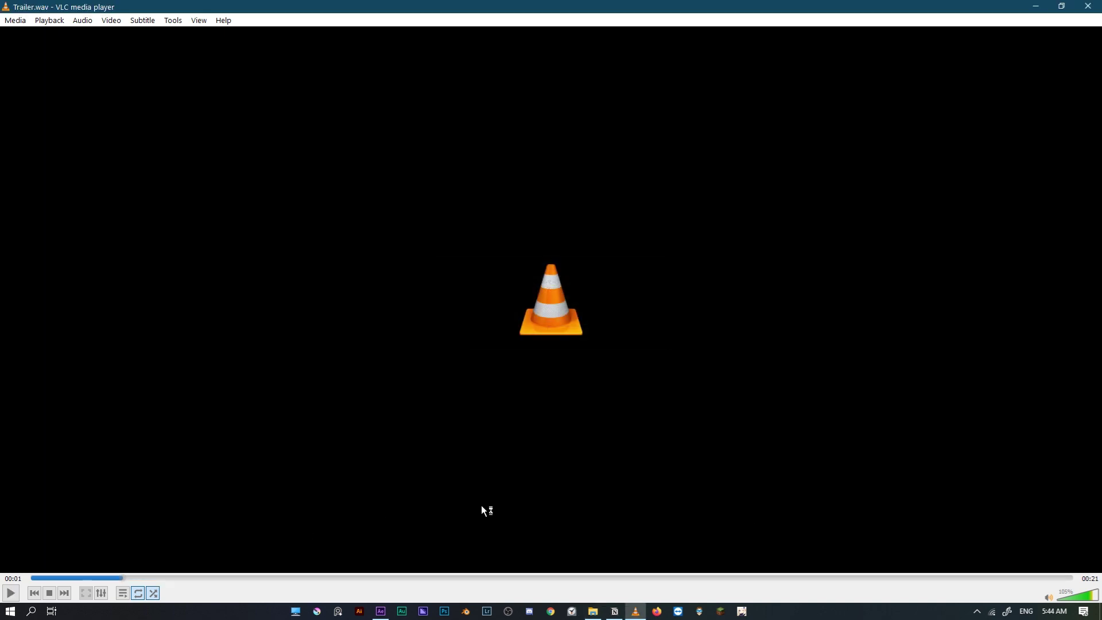
pyautogui.click(1088, 6)
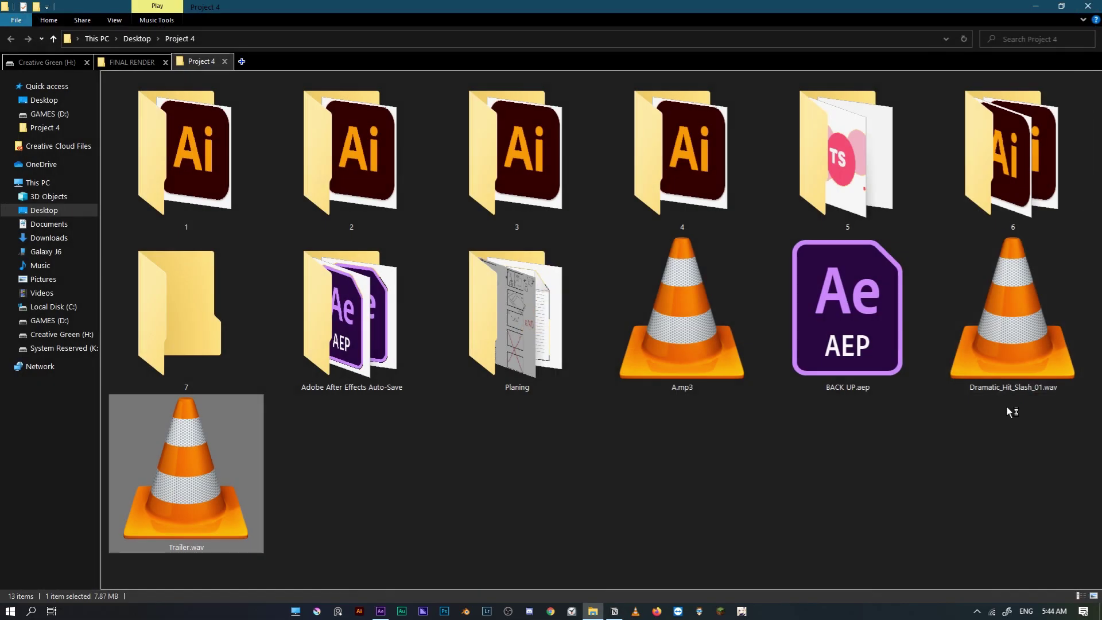
# Step: Import Trailer.wav into the After Effects project and add it at the start of the FINAL composition
pyautogui.moveTo(223, 489); pyautogui.dragTo(94, 214)
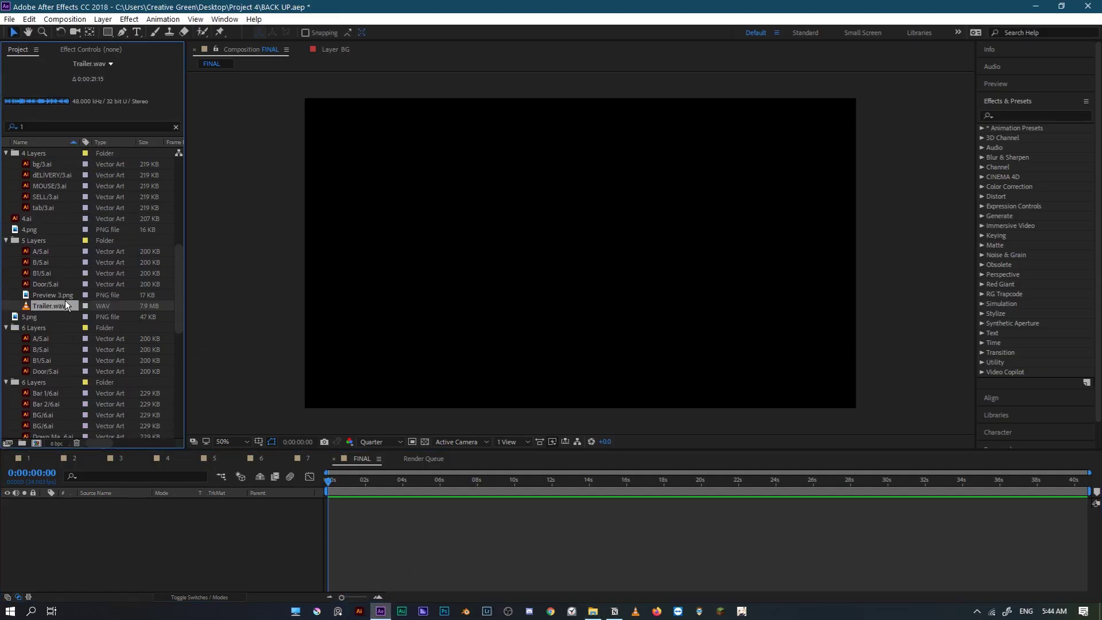
pyautogui.moveTo(57, 305); pyautogui.dragTo(581, 265)
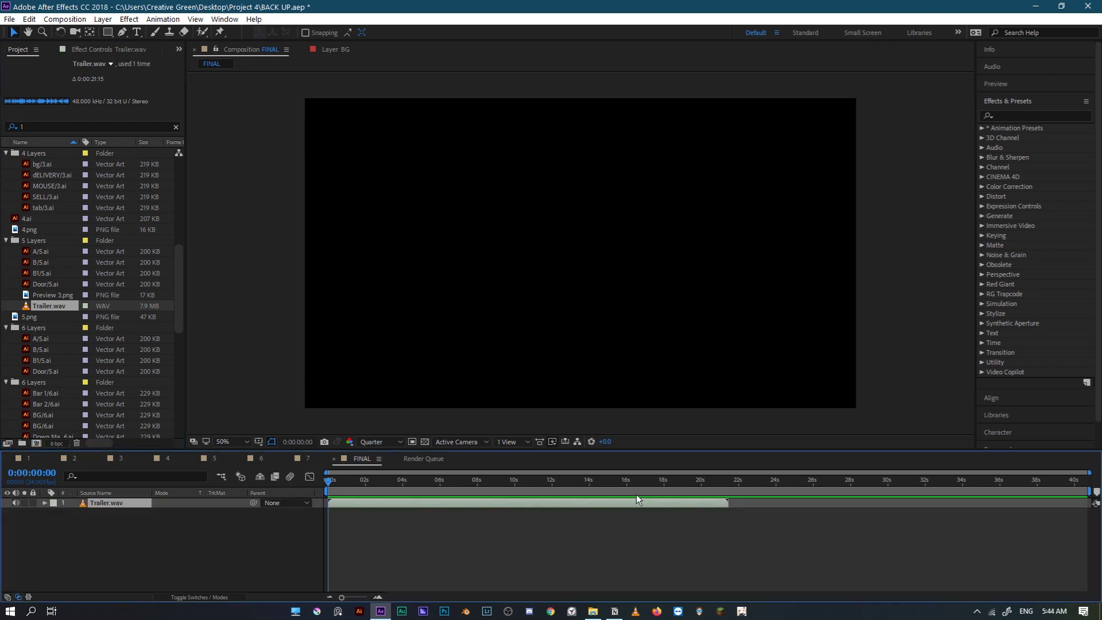
pyautogui.moveTo(333, 481); pyautogui.dragTo(611, 491)
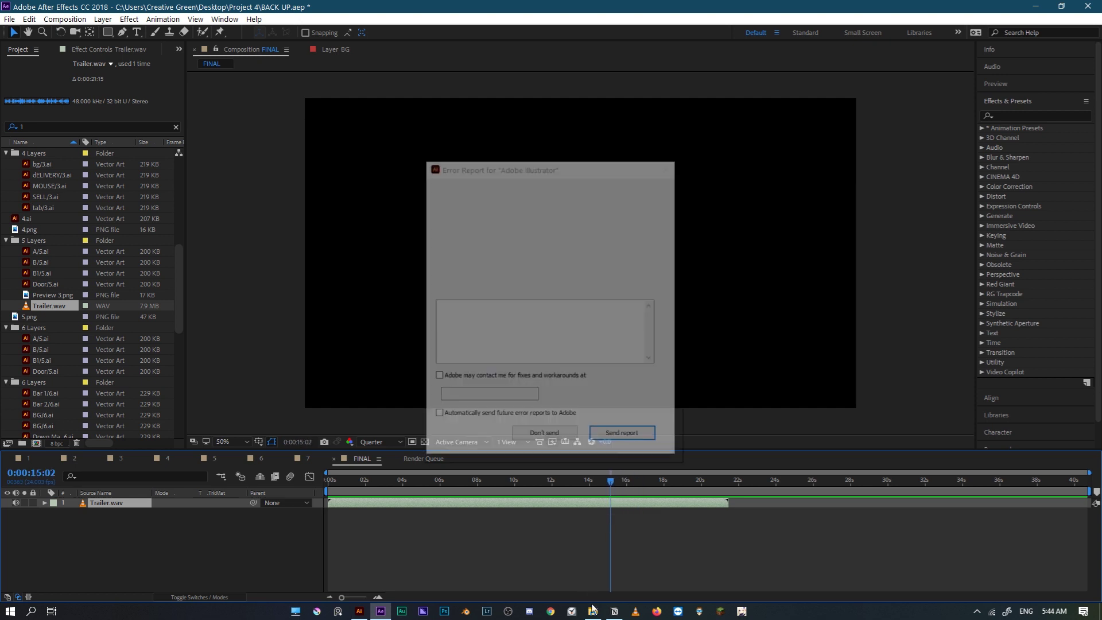
# Step: Dismiss the Adobe Illustrator error report without sending it and return to the FINAL timeline
pyautogui.click(593, 611)
pyautogui.click(594, 612)
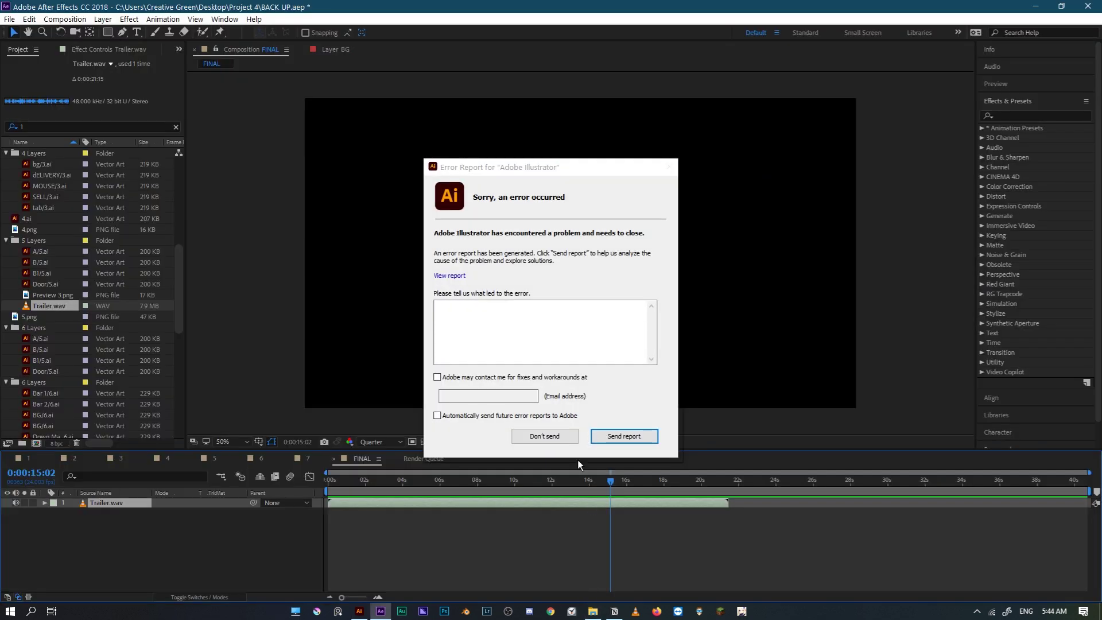
pyautogui.click(560, 437)
pyautogui.moveTo(611, 491); pyautogui.dragTo(648, 522)
# Step: Import A.mp3 from the Project 4 folder and place it in the FINAL timeline starting at about 24 seconds
pyautogui.click(593, 611)
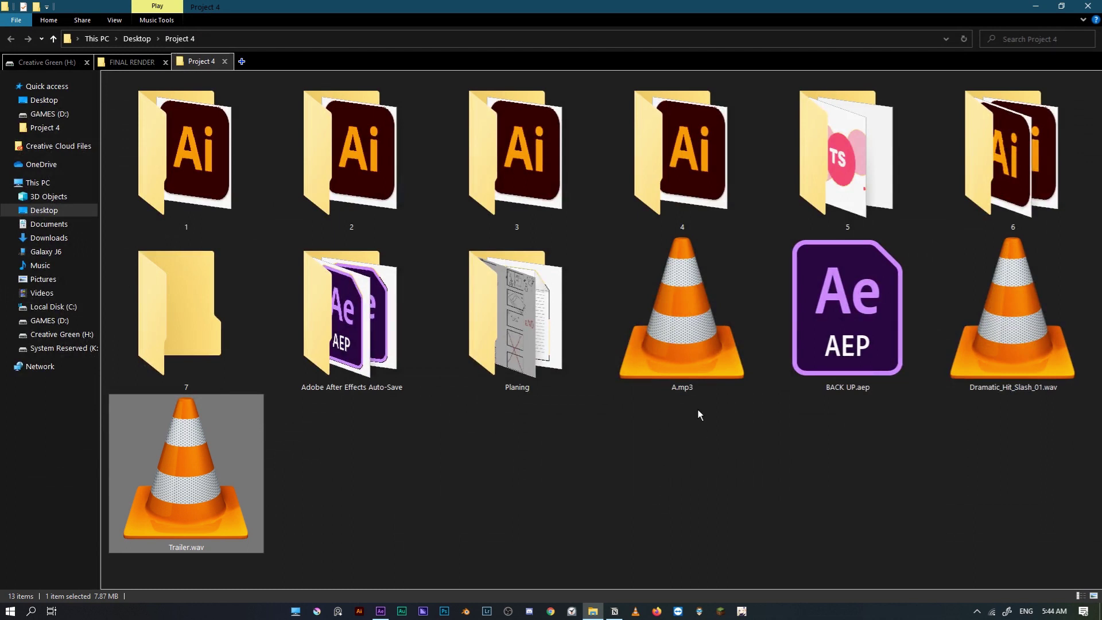
pyautogui.click(681, 454)
pyautogui.moveTo(691, 378)
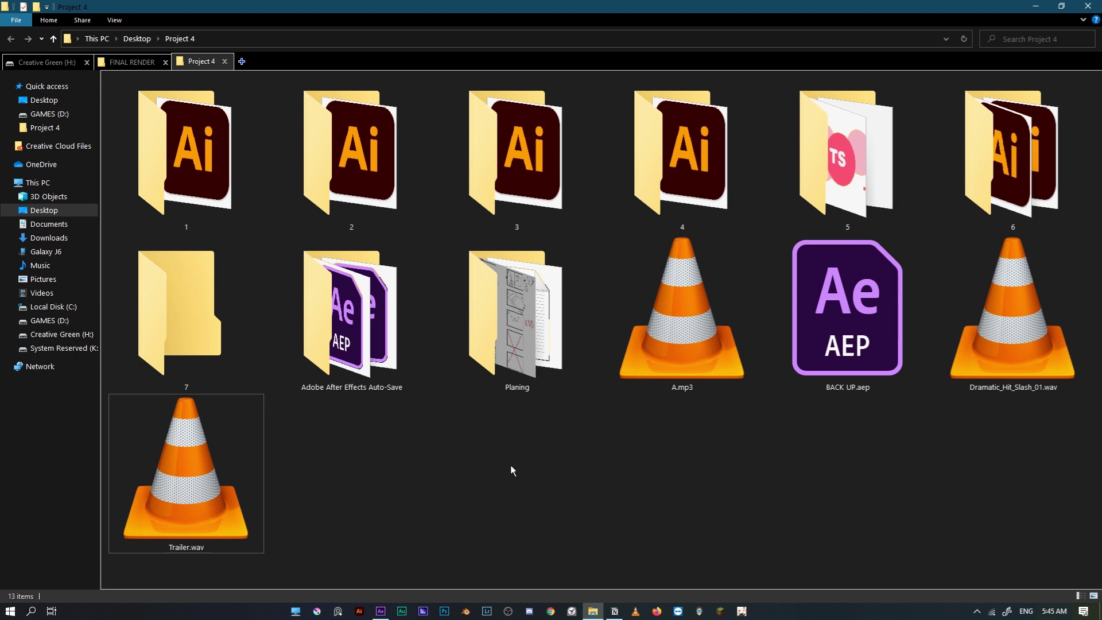
pyautogui.moveTo(683, 349)
pyautogui.moveTo(684, 349); pyautogui.dragTo(79, 301)
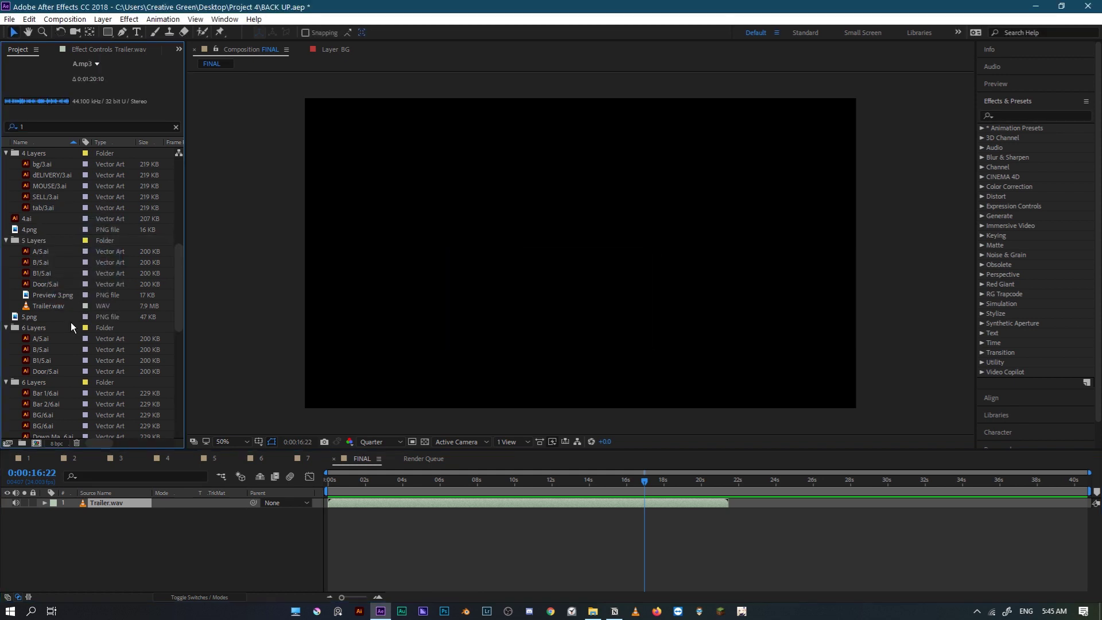
pyautogui.scroll(-6, 73, 307)
pyautogui.moveTo(59, 312); pyautogui.dragTo(844, 534)
# Step: Split the Trailer.wav layer at 0:00:10:13 and shift its second part to start at about 13 seconds
pyautogui.moveTo(502, 490); pyautogui.dragTo(532, 485)
pyautogui.click(526, 484)
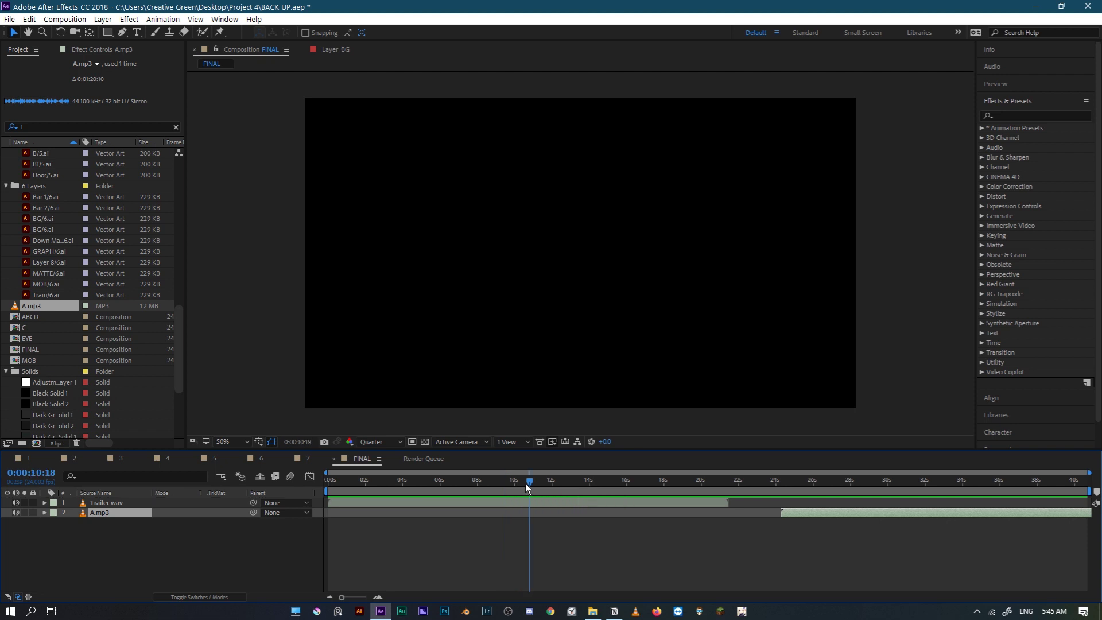
pyautogui.click(503, 488)
pyautogui.press('space')
pyautogui.click(526, 502)
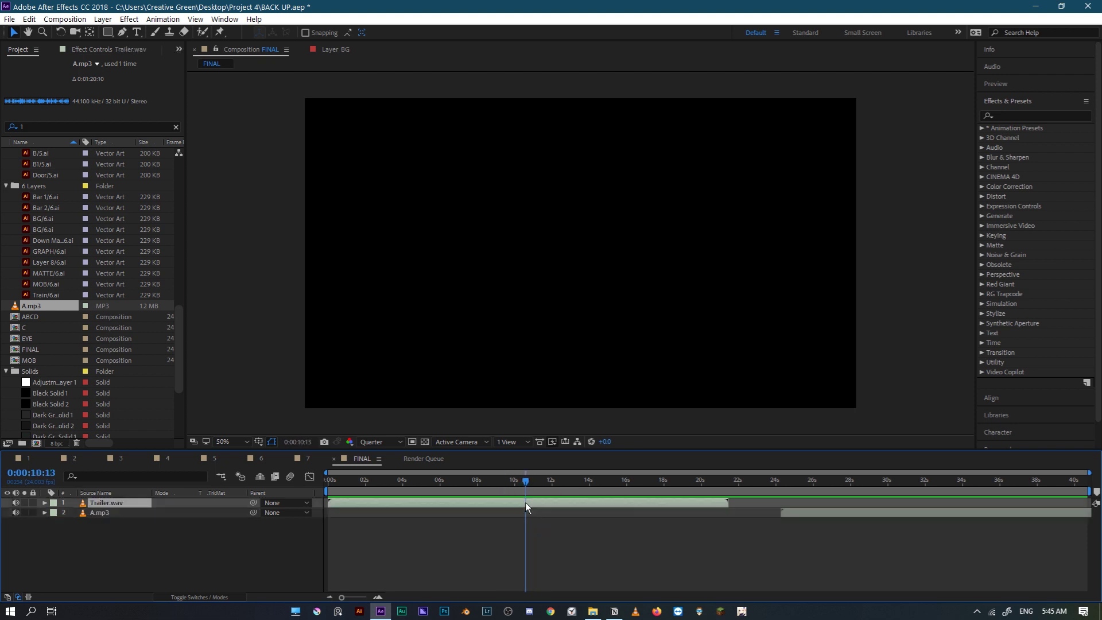
pyautogui.hotkey('ctrl', 'shift', 'd')
pyautogui.moveTo(542, 500); pyautogui.dragTo(589, 501)
# Step: Add Dramatic_Hit_Slash_01.wav from the Project 4 folder at about 8.6 seconds and shift the second Trailer.wav part to about 18.5 seconds
pyautogui.click(594, 610)
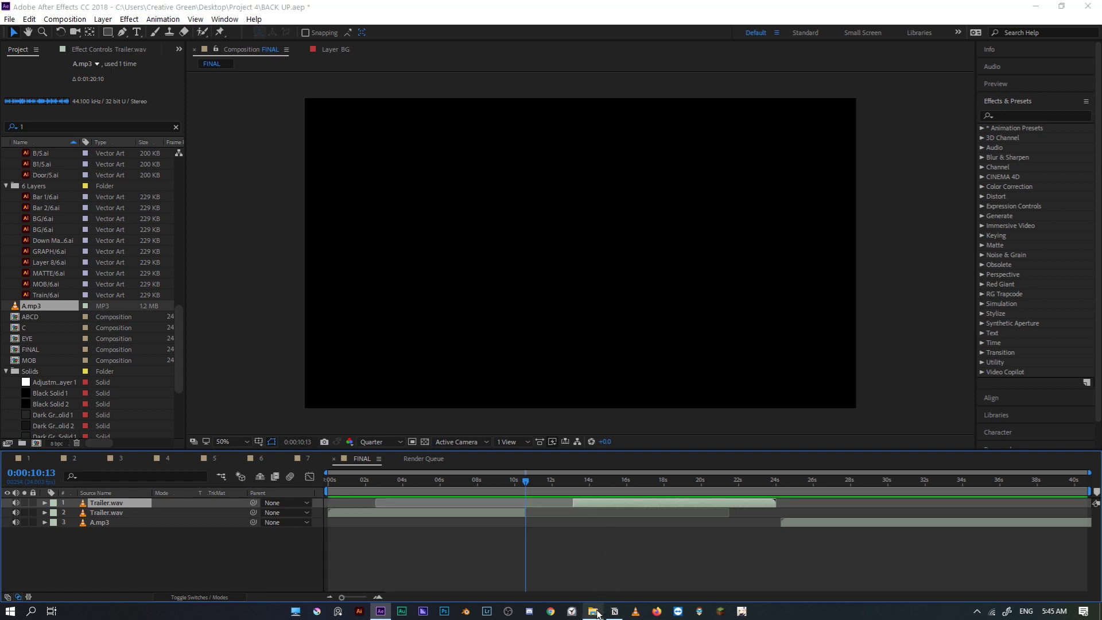
pyautogui.moveTo(996, 368); pyautogui.dragTo(433, 542)
pyautogui.moveTo(392, 506); pyautogui.dragTo(679, 519)
# Step: Preview the audio around 8 seconds and shift Dramatic_Hit_Slash_01.wav to start at about 7.8 seconds
pyautogui.moveTo(504, 501); pyautogui.dragTo(480, 491)
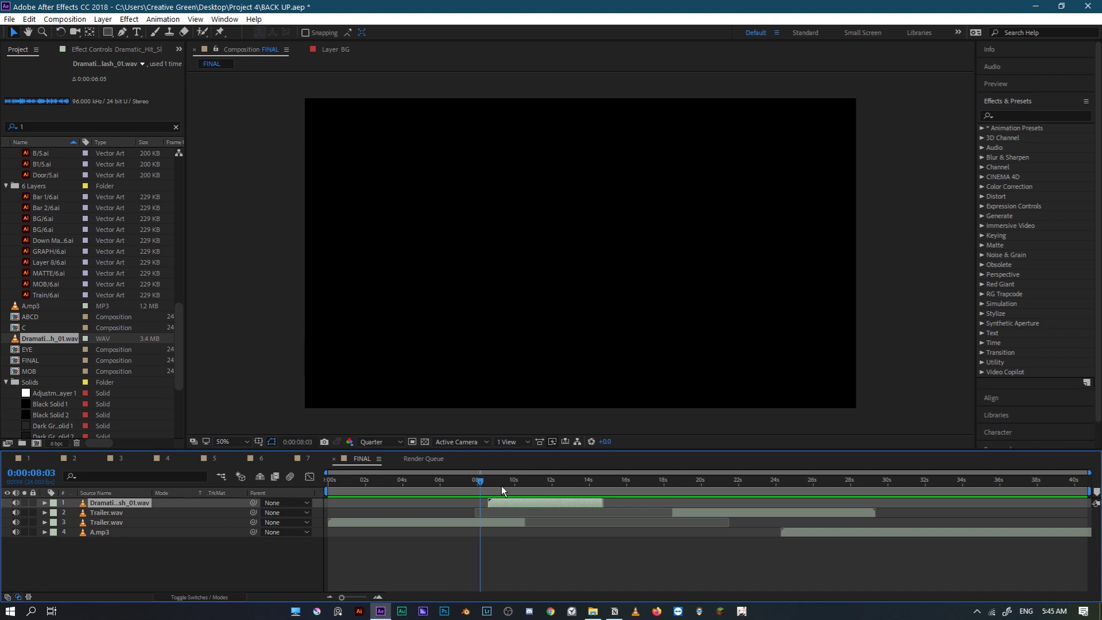
pyautogui.press('space')
pyautogui.click(493, 492)
pyautogui.moveTo(543, 504); pyautogui.dragTo(531, 508)
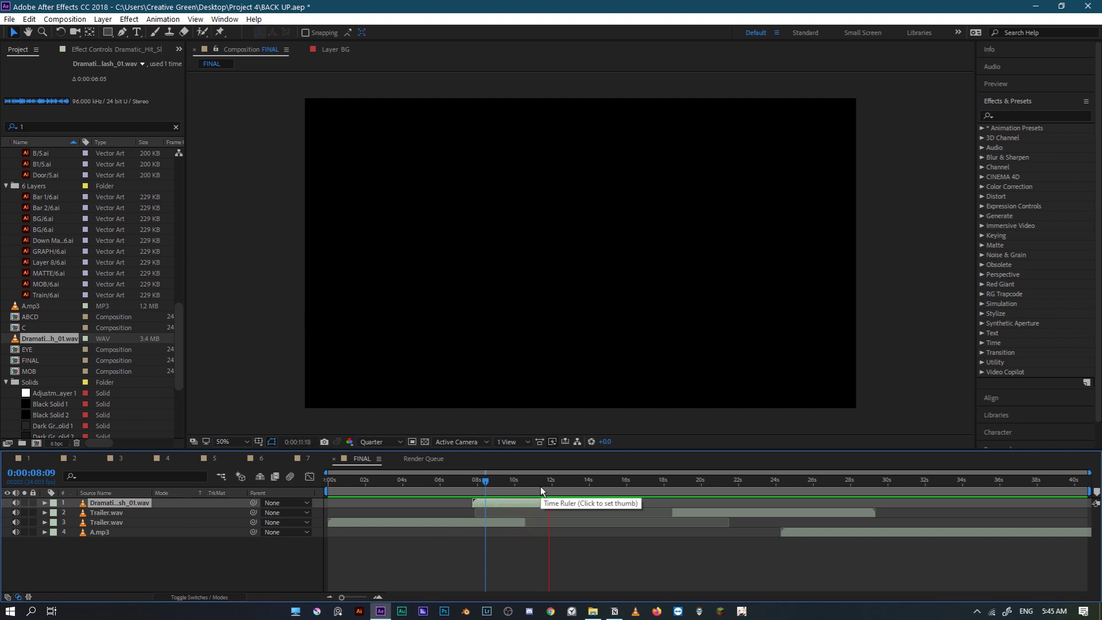
pyautogui.press('space')
# Step: Move A.mp3 to start at 0:00:12:16 and shift the second Trailer.wav part to start at about 15 seconds
pyautogui.moveTo(552, 487); pyautogui.dragTo(565, 495)
pyautogui.moveTo(841, 535); pyautogui.dragTo(619, 542)
pyautogui.press('space')
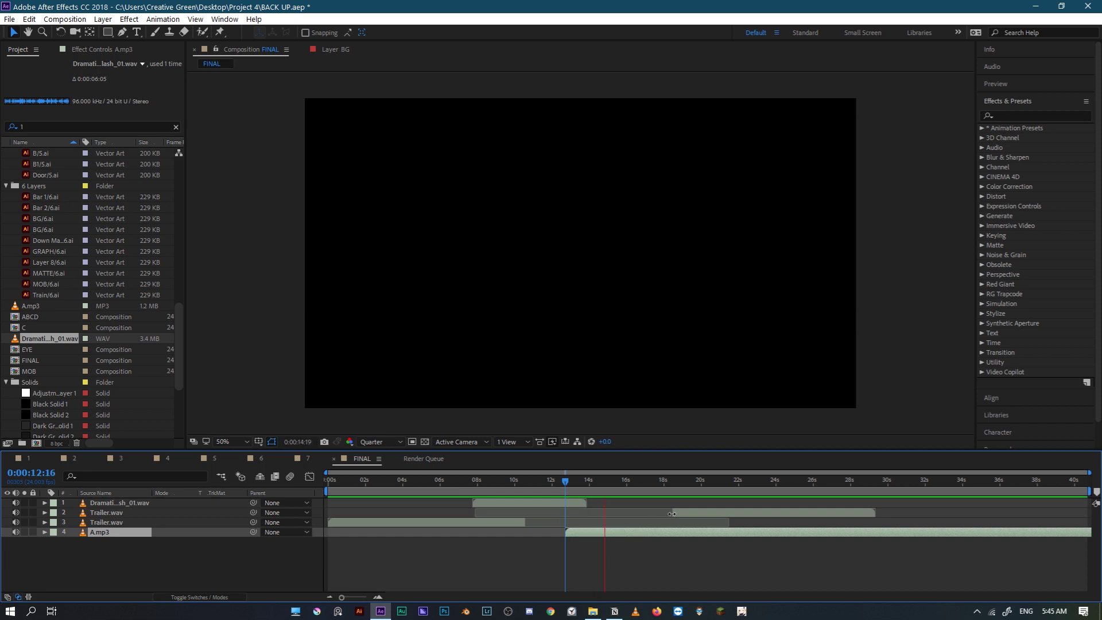
pyautogui.moveTo(683, 512); pyautogui.dragTo(615, 523)
# Step: Keyframe A.mp3's Audio Levels at 0:00:14:02 and lower them to -10 dB at 0:00:15:03
pyautogui.moveTo(604, 486); pyautogui.dragTo(591, 520)
pyautogui.click(601, 533)
pyautogui.press('l')
pyautogui.press('l')
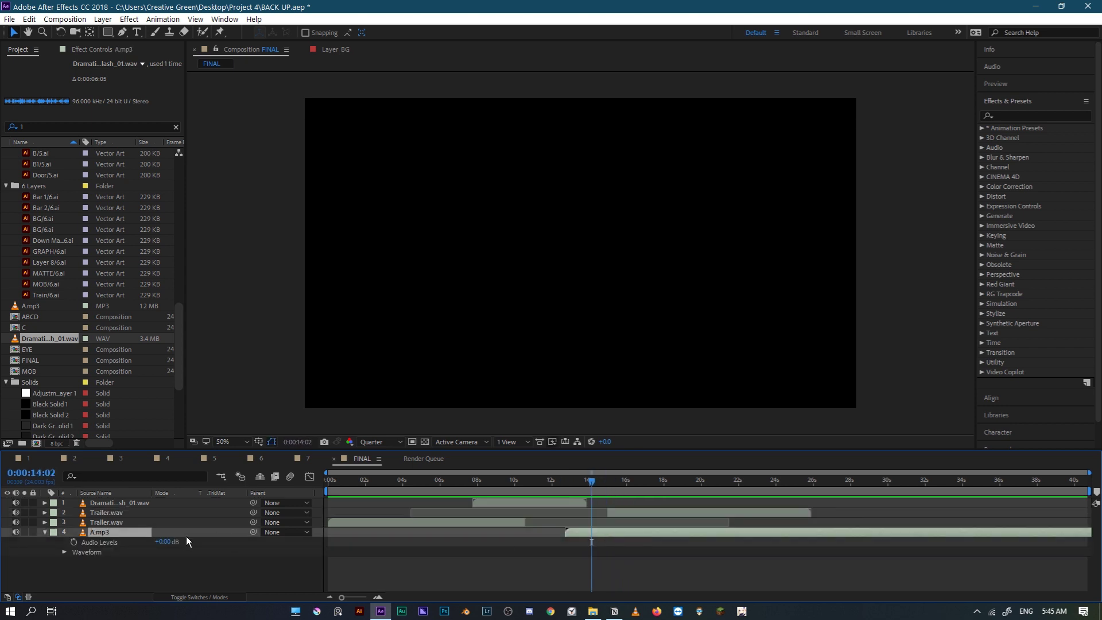
pyautogui.click(72, 542)
pyautogui.moveTo(599, 487); pyautogui.dragTo(611, 485)
pyautogui.click(166, 543)
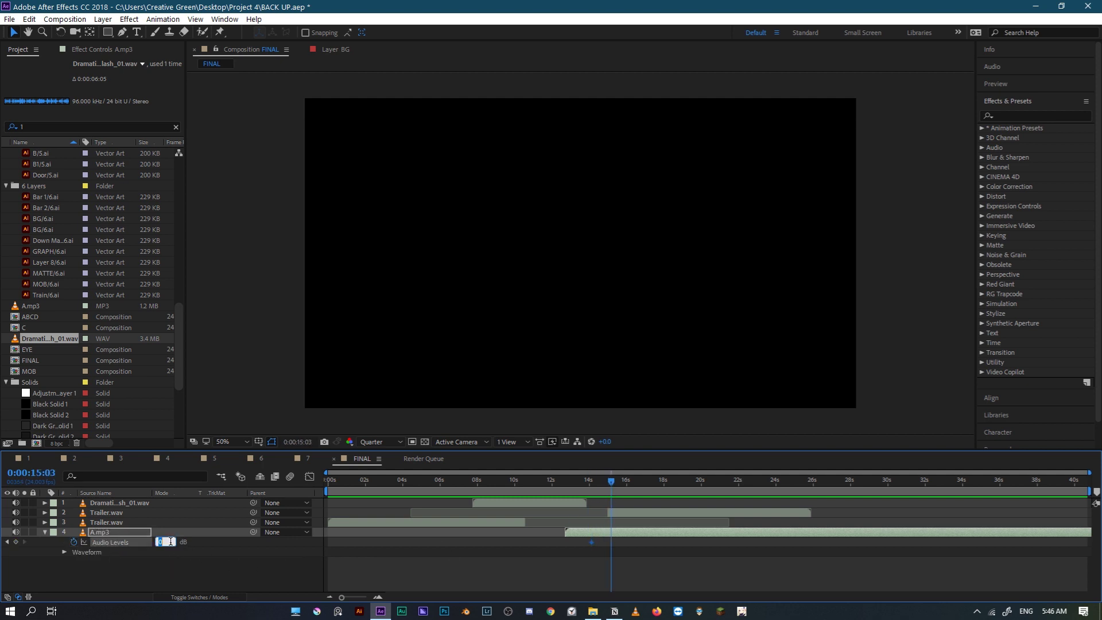
pyautogui.write('-10')
pyautogui.click(525, 584)
pyautogui.click(604, 480)
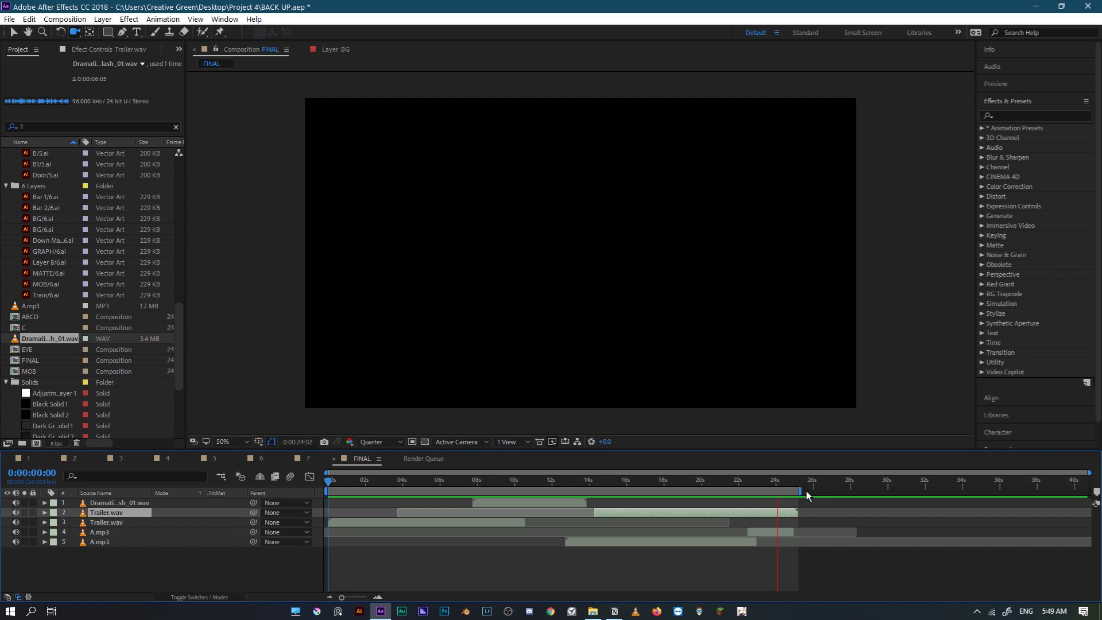
# Step: Set the Audio Levels of the second Trailer.wav part to +5 dB
pyautogui.moveTo(693, 483); pyautogui.dragTo(684, 483)
pyautogui.press('l')
pyautogui.click(164, 523)
pyautogui.click(178, 538)
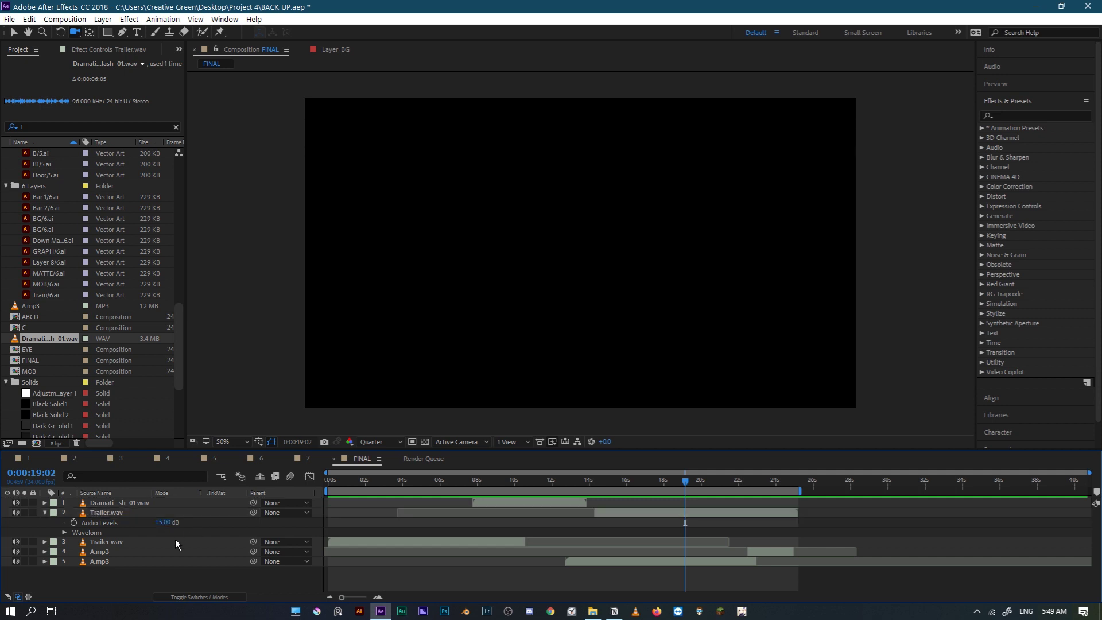
# Step: Set the Audio Levels of the first Trailer.wav part to +5 dB and collapse both Trailer.wav layers
pyautogui.click(132, 549)
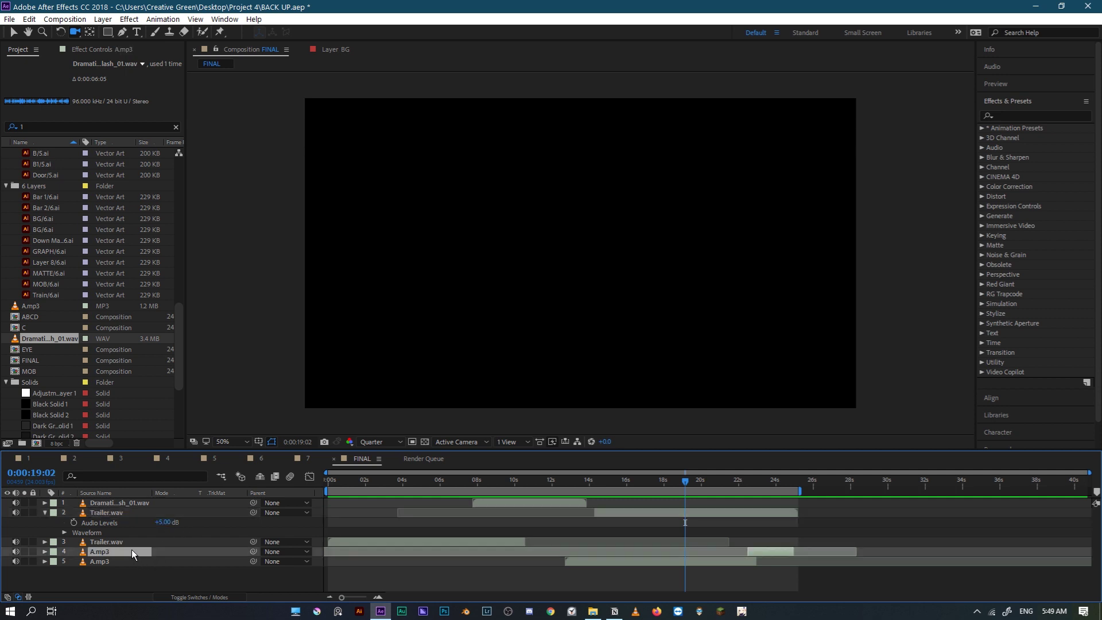
pyautogui.click(421, 542)
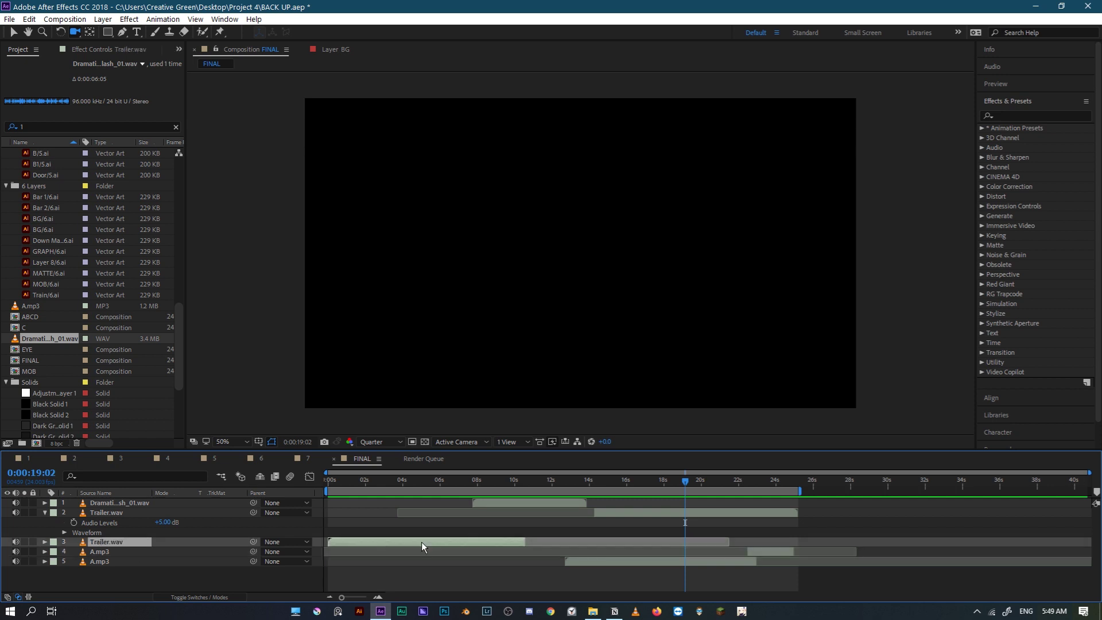
pyautogui.press('l')
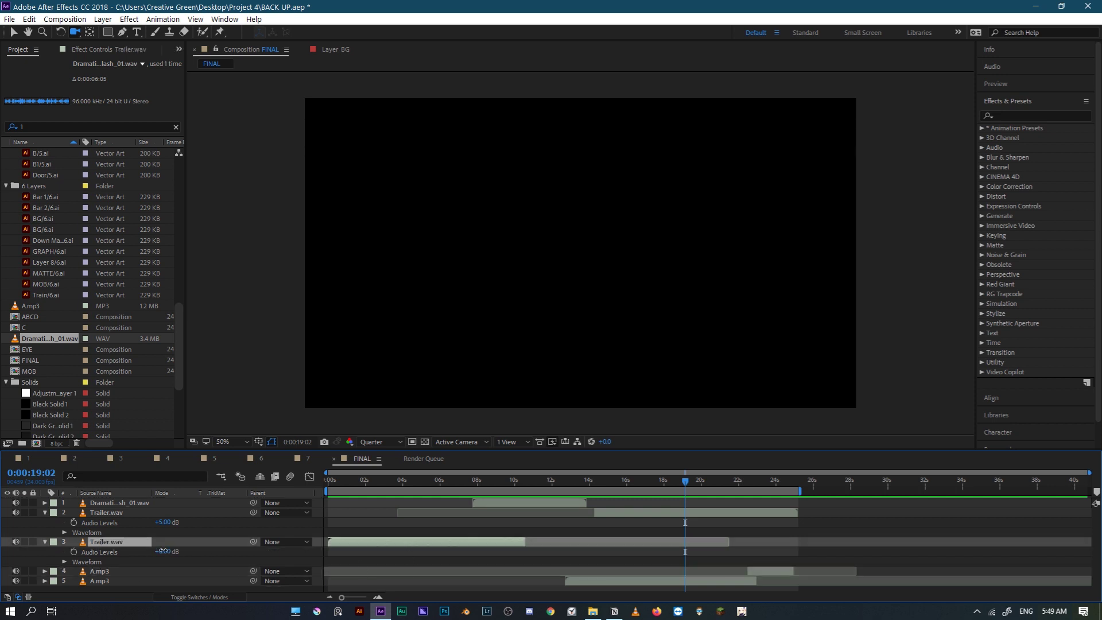
pyautogui.write('5')
pyautogui.press('Return')
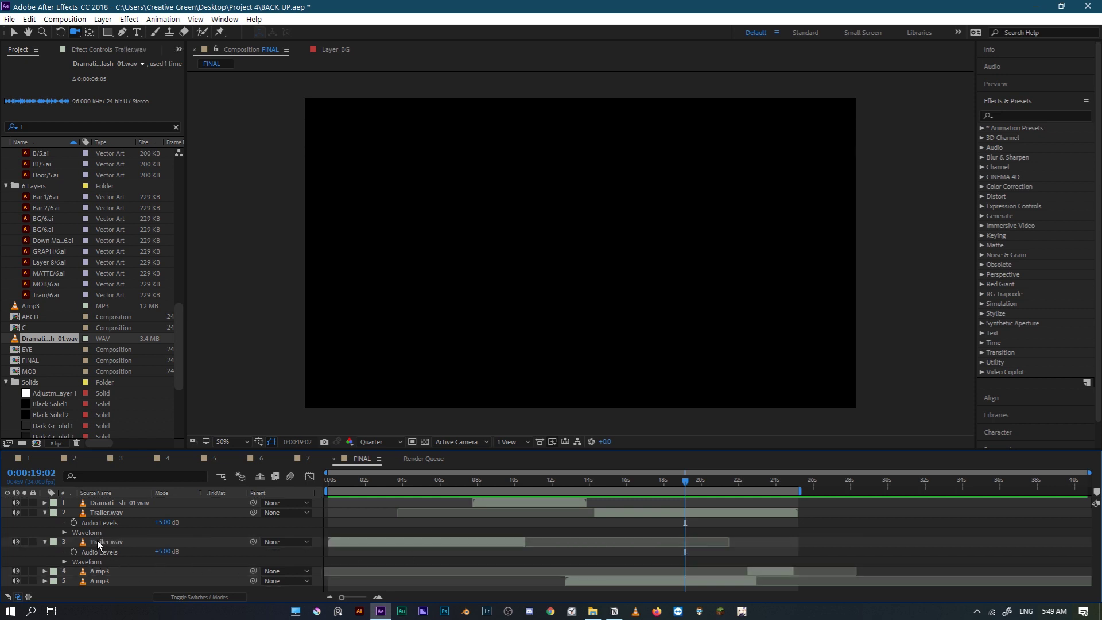
pyautogui.click(44, 543)
pyautogui.click(44, 514)
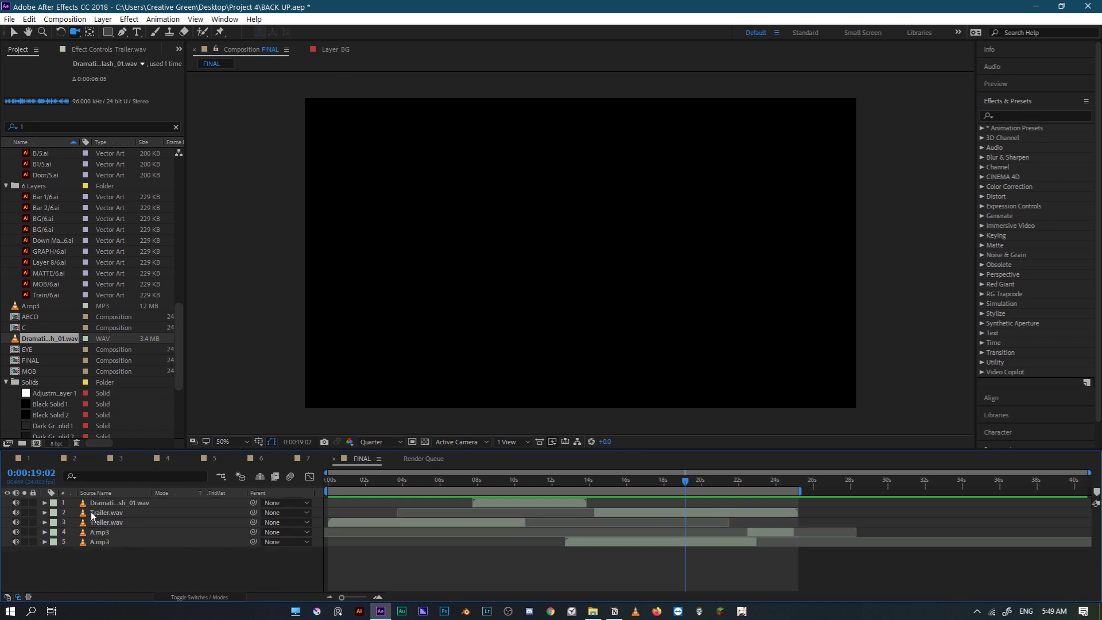
# Step: Pre-compose all five audio layers into a new composition named ADO
pyautogui.click(107, 504)
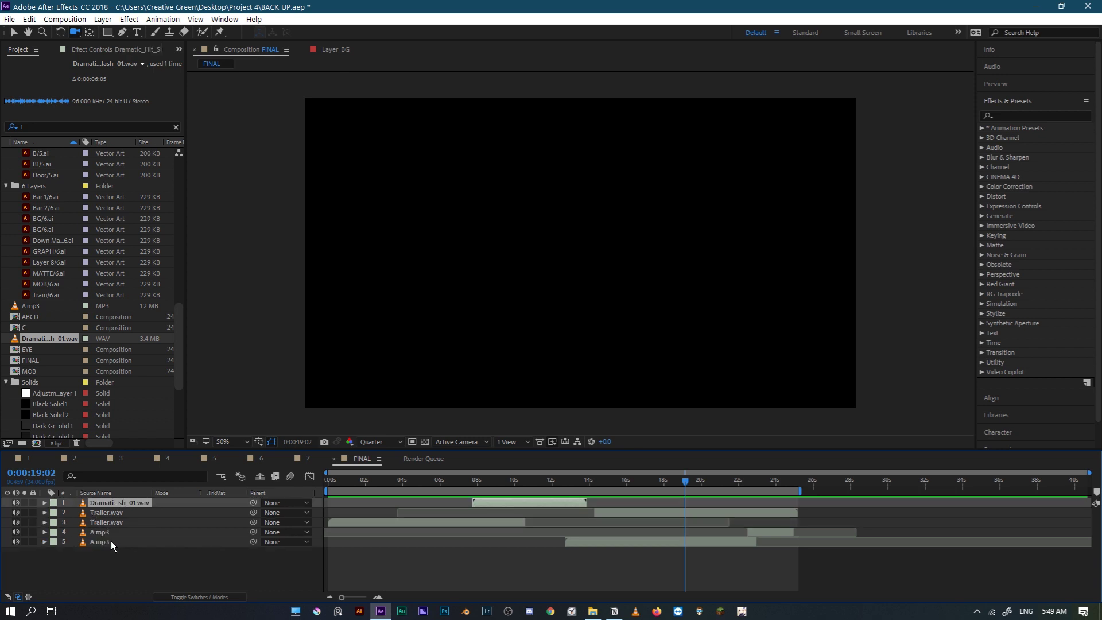
pyautogui.keyDown('shift'); pyautogui.click(111, 540); pyautogui.keyUp('shift')
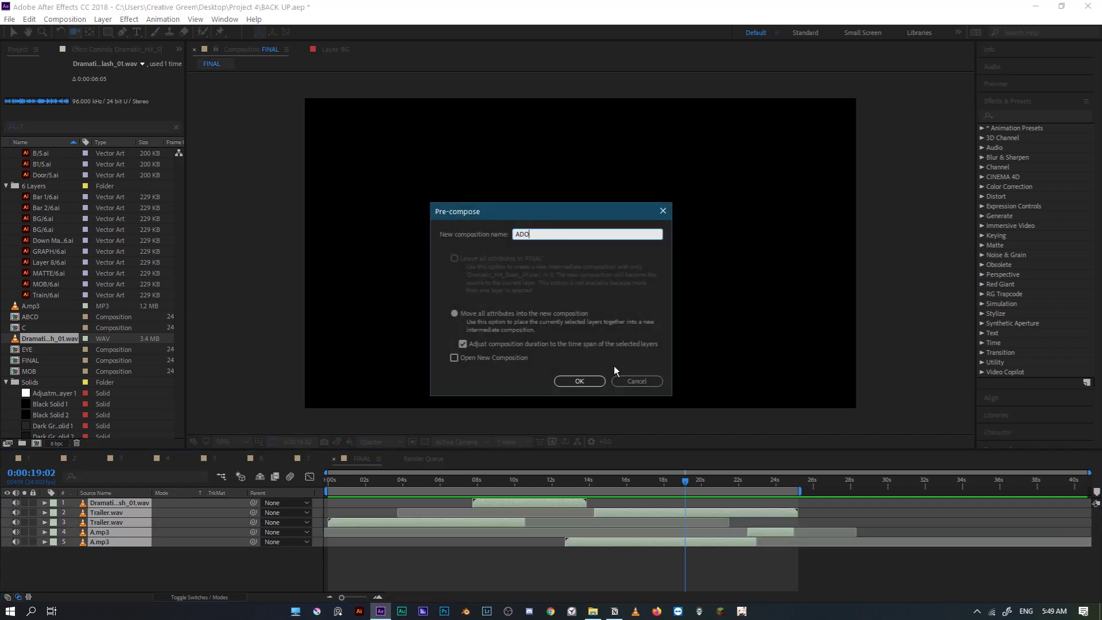
pyautogui.click(581, 380)
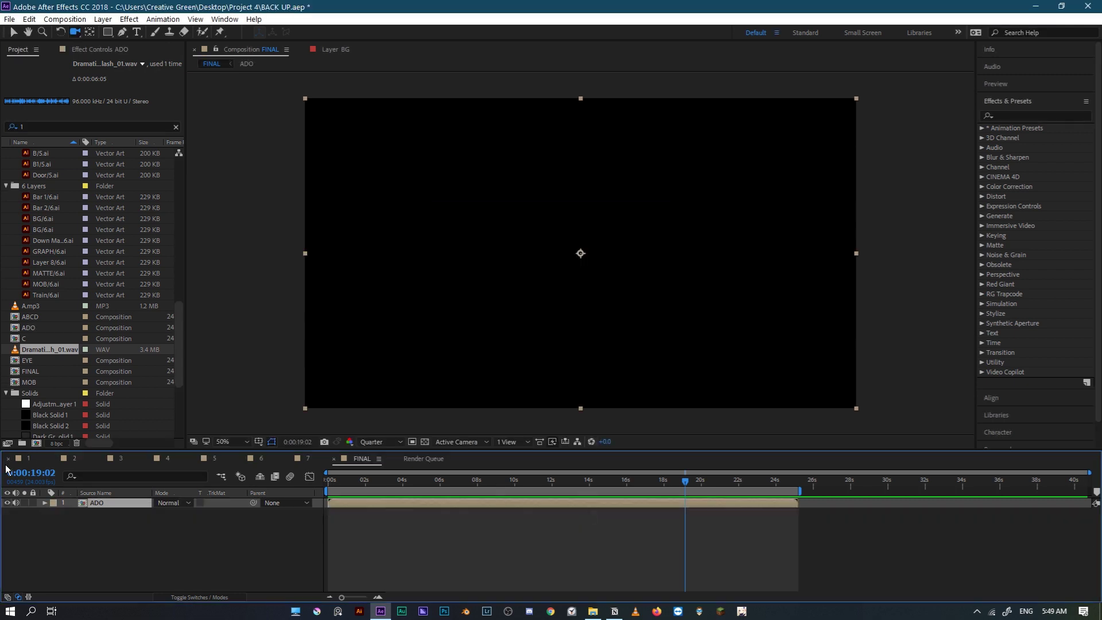
# Step: Give the ADO layer the Cyan label, lock it and return the playhead to 0:00:00:00
pyautogui.click(54, 503)
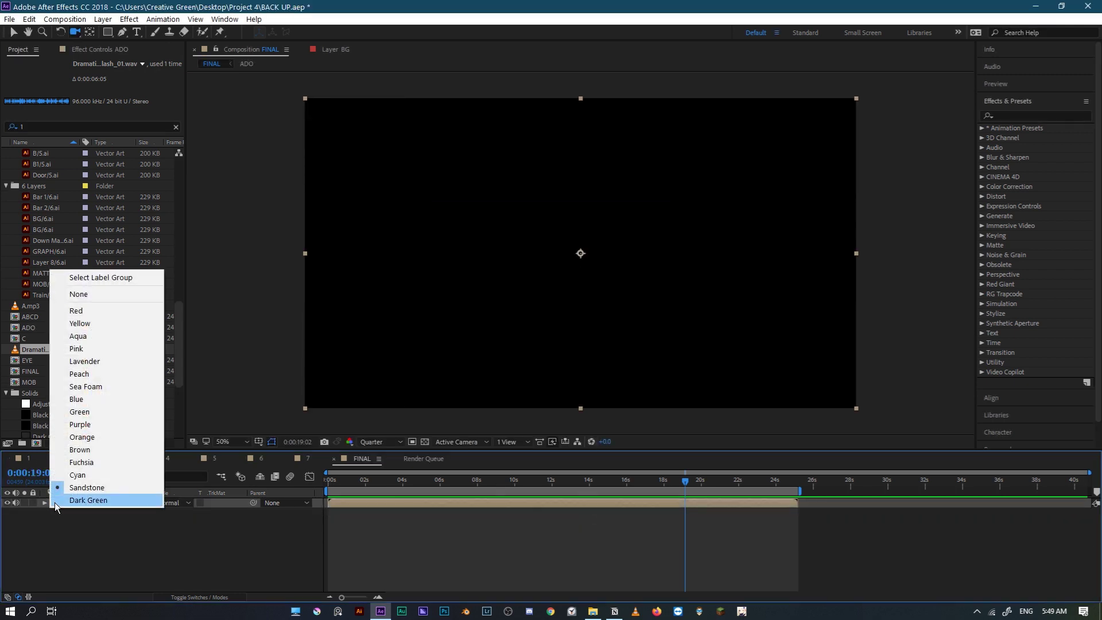
pyautogui.click(62, 477)
pyautogui.click(34, 505)
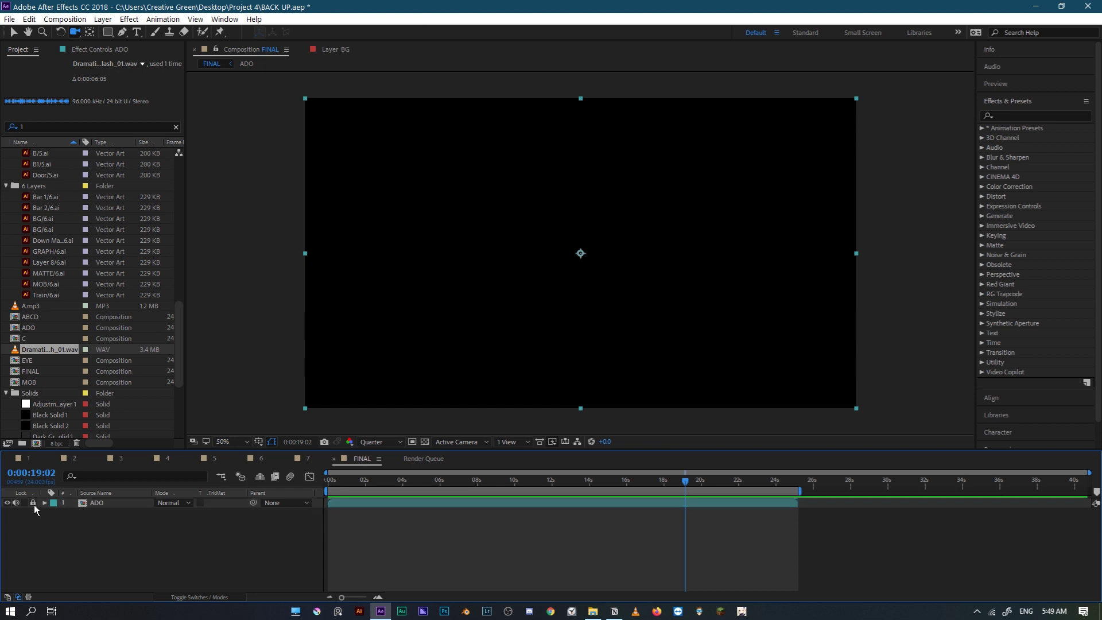
pyautogui.moveTo(464, 481); pyautogui.dragTo(314, 487)
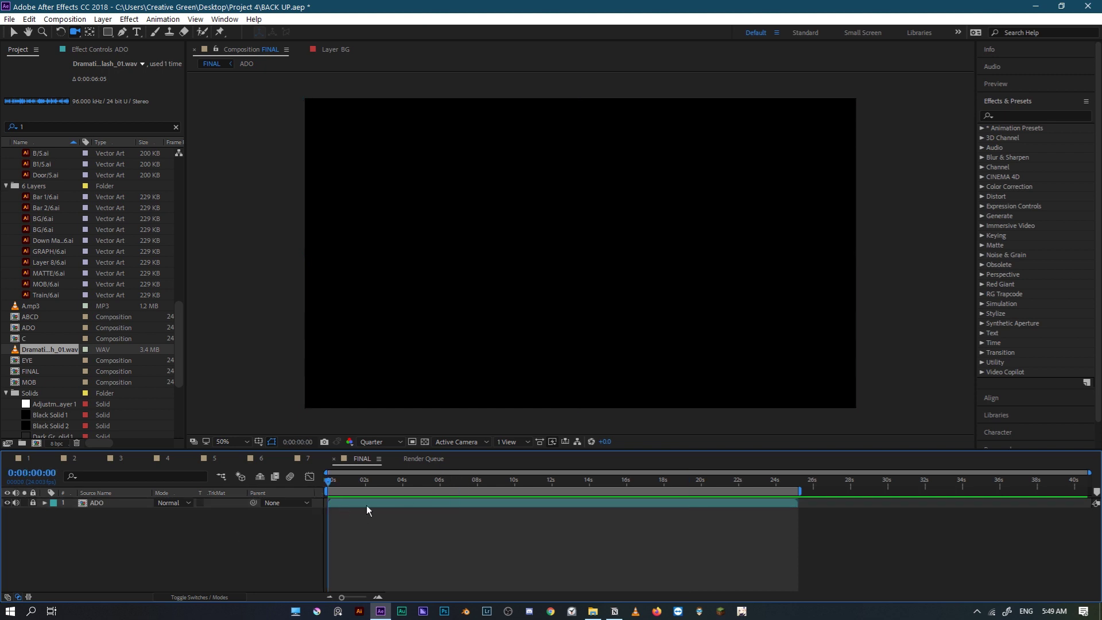
# Step: Add composition 1 to FINAL from 0:00:00:00 and trim its end to 0:00:02:14
pyautogui.scroll(10, 46, 184)
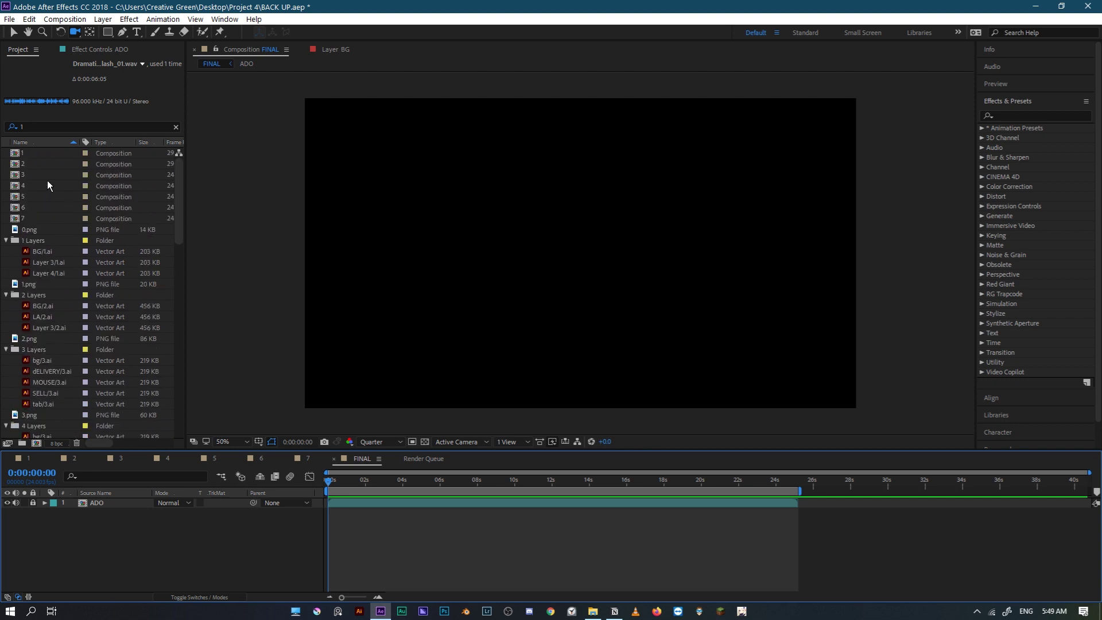
pyautogui.moveTo(23, 152); pyautogui.dragTo(591, 265)
pyautogui.press('space')
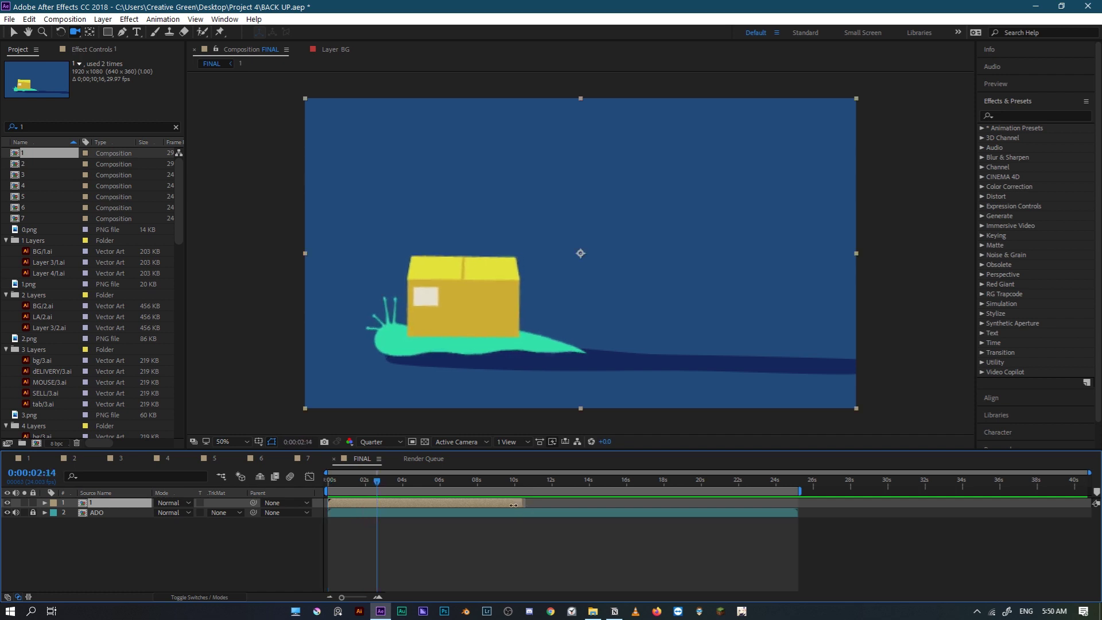
pyautogui.moveTo(521, 503); pyautogui.dragTo(369, 501)
# Step: Add composition 2 above layer 1, split it at 0:00:02:14 and delete the earlier part
pyautogui.moveTo(46, 164); pyautogui.dragTo(577, 251)
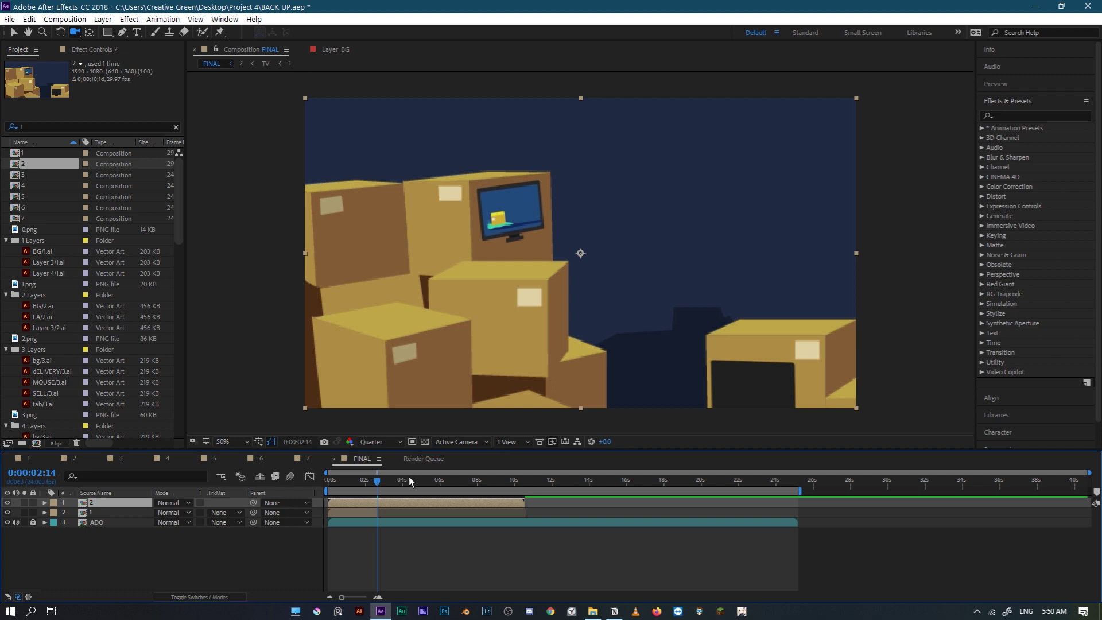
pyautogui.hotkey('ctrl', 'd')
pyautogui.click(371, 511)
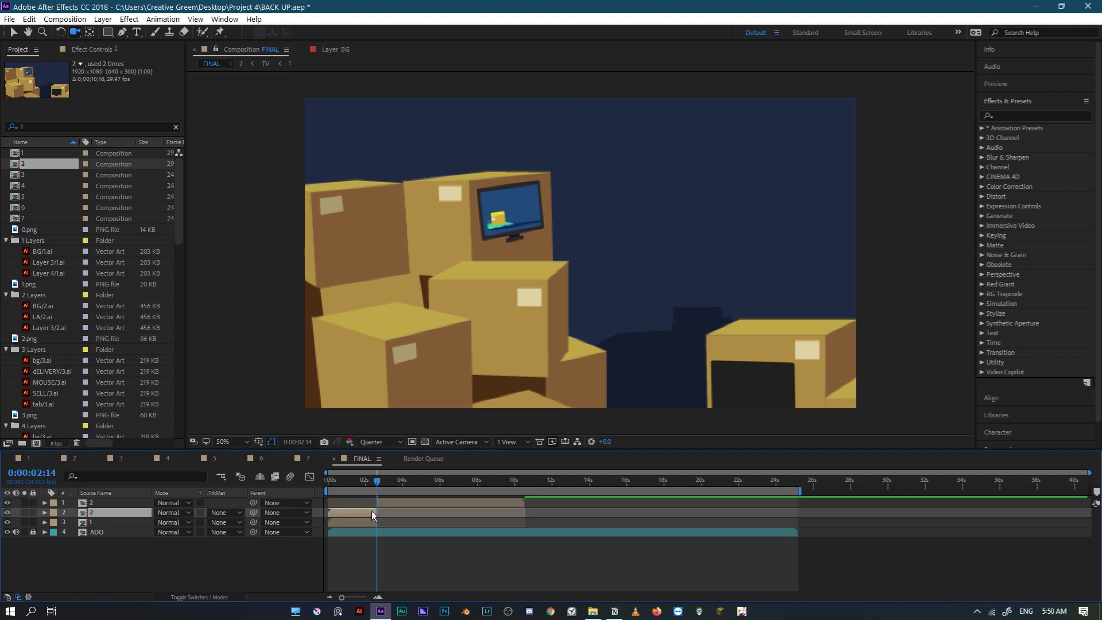
pyautogui.press('Delete')
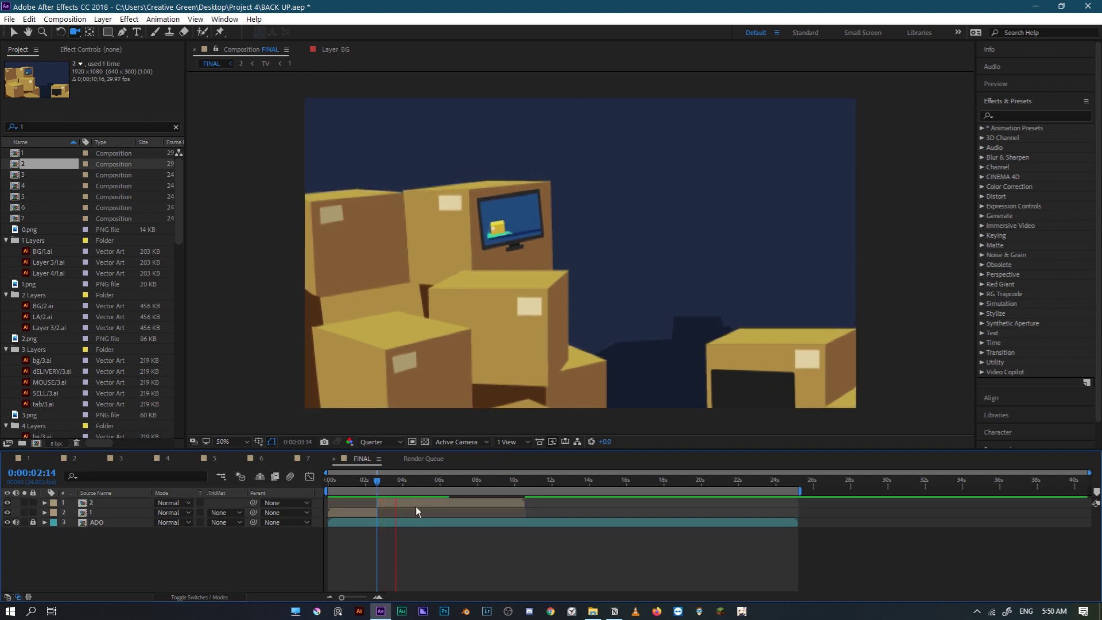
# Step: Slide layer 2 earlier so it ends at about 7 s and cut its start where layer 1 ends
pyautogui.click(418, 504)
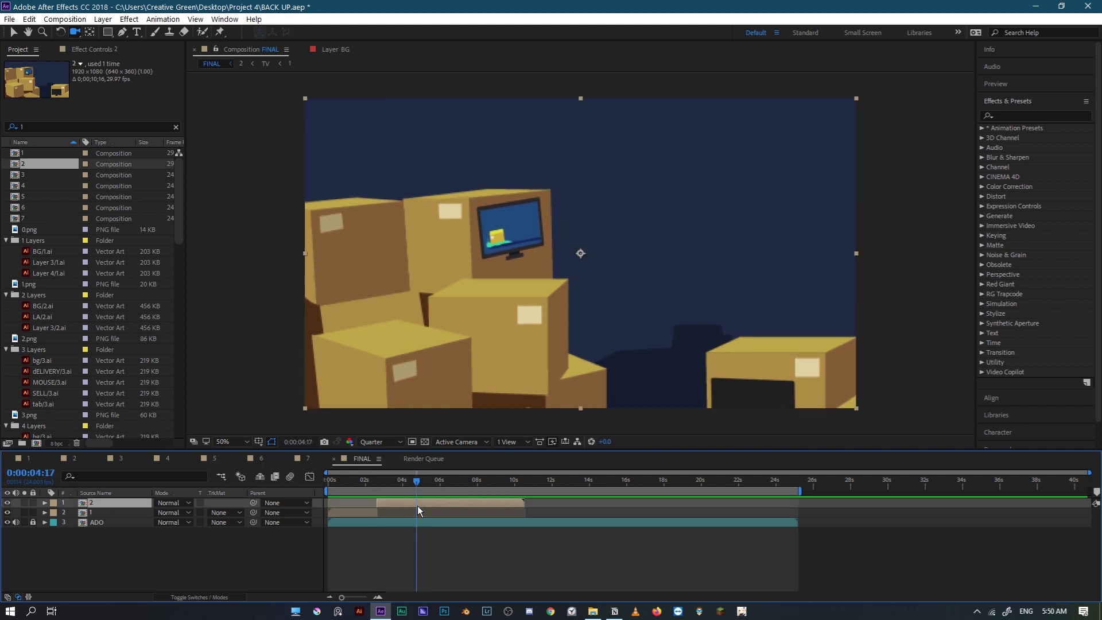
pyautogui.moveTo(434, 481); pyautogui.dragTo(397, 498)
pyautogui.hotkey('ctrl', 'shift', 'd')
pyautogui.click(428, 514)
pyautogui.press('Delete')
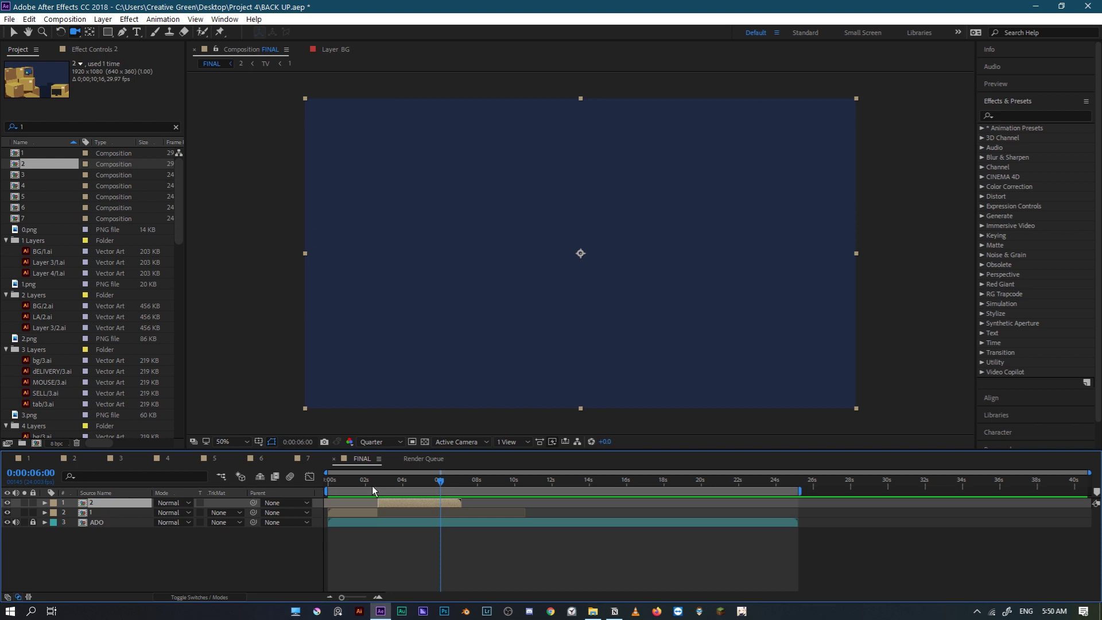
pyautogui.click(372, 486)
pyautogui.press('space')
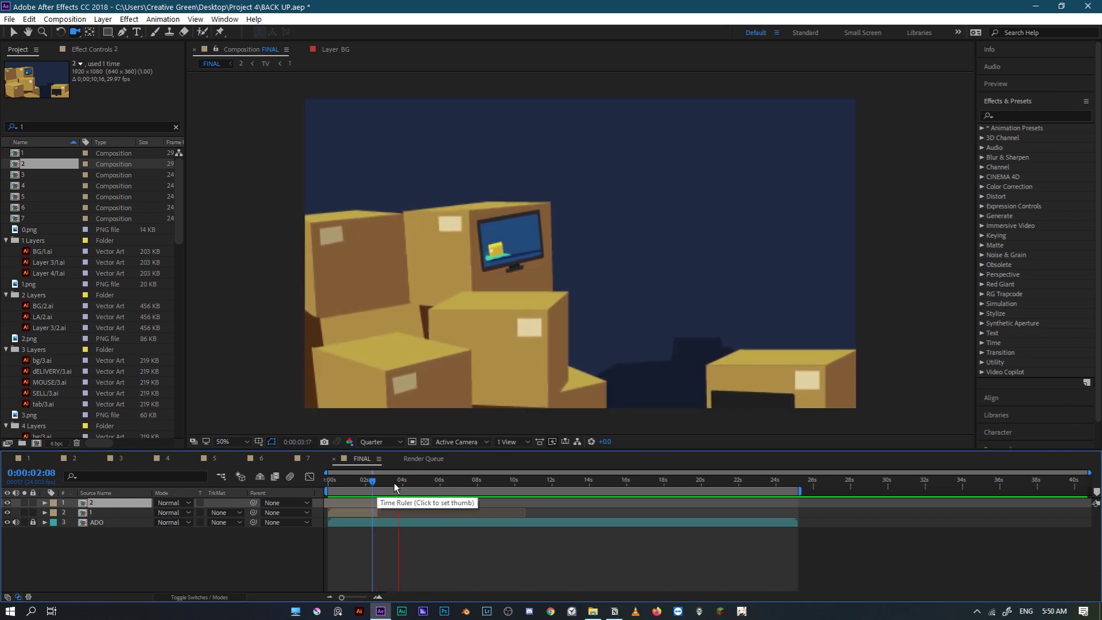
# Step: Add composition 3 on top of the other layers and move it to start at 0:00:05:15
pyautogui.click(423, 485)
pyautogui.moveTo(426, 489); pyautogui.dragTo(430, 485)
pyautogui.moveTo(66, 172); pyautogui.dragTo(579, 261)
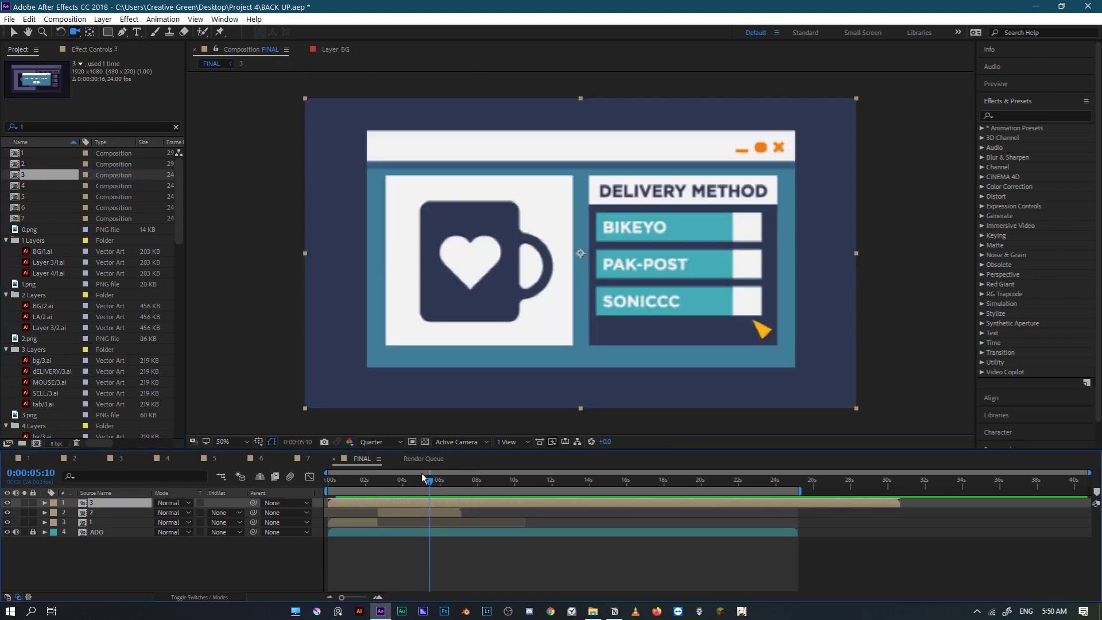
pyautogui.moveTo(397, 505); pyautogui.dragTo(436, 498)
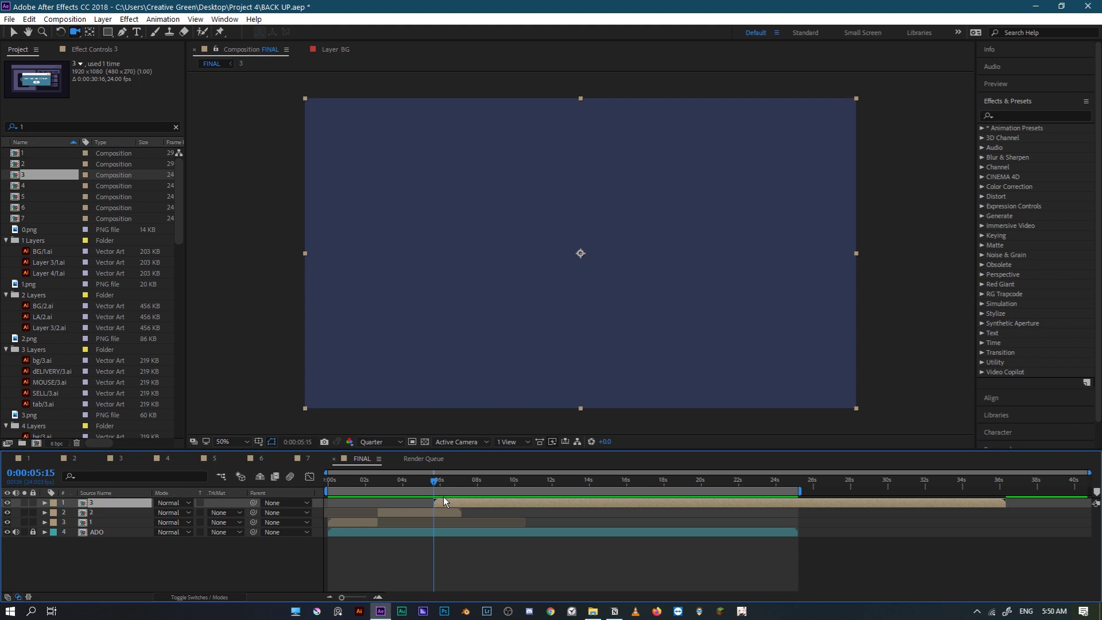
# Step: Fade in layer 3 with Opacity keyframes, setting 0% at 0:00:05:15 and placing the second keyframe at about 7 s
pyautogui.press('t')
pyautogui.moveTo(434, 512); pyautogui.dragTo(458, 512)
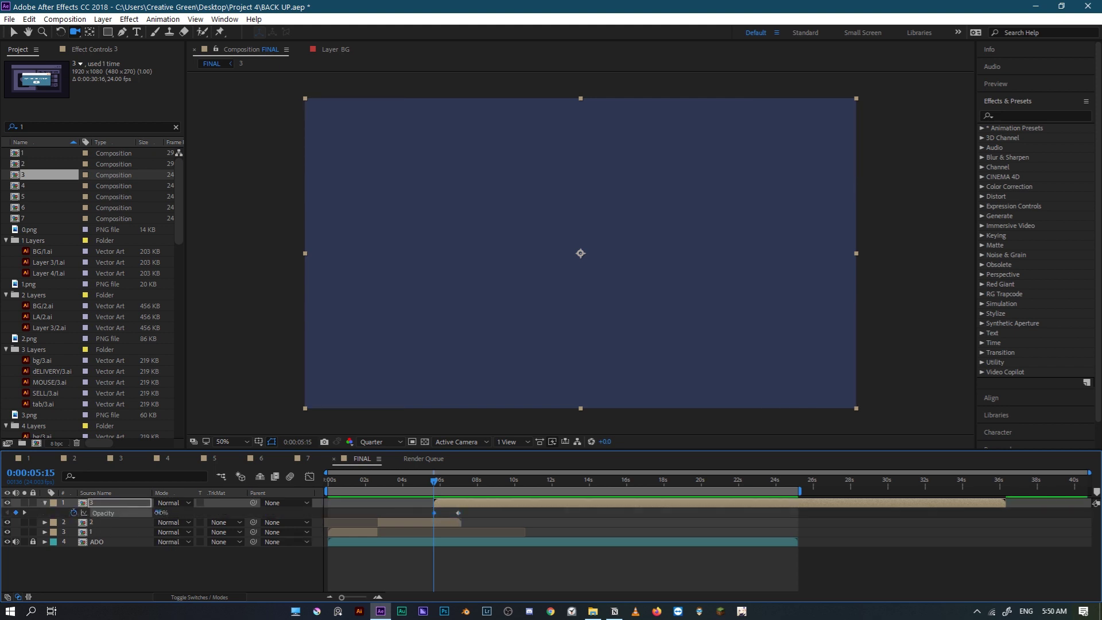
pyautogui.moveTo(163, 512); pyautogui.dragTo(114, 513)
pyautogui.click(391, 501)
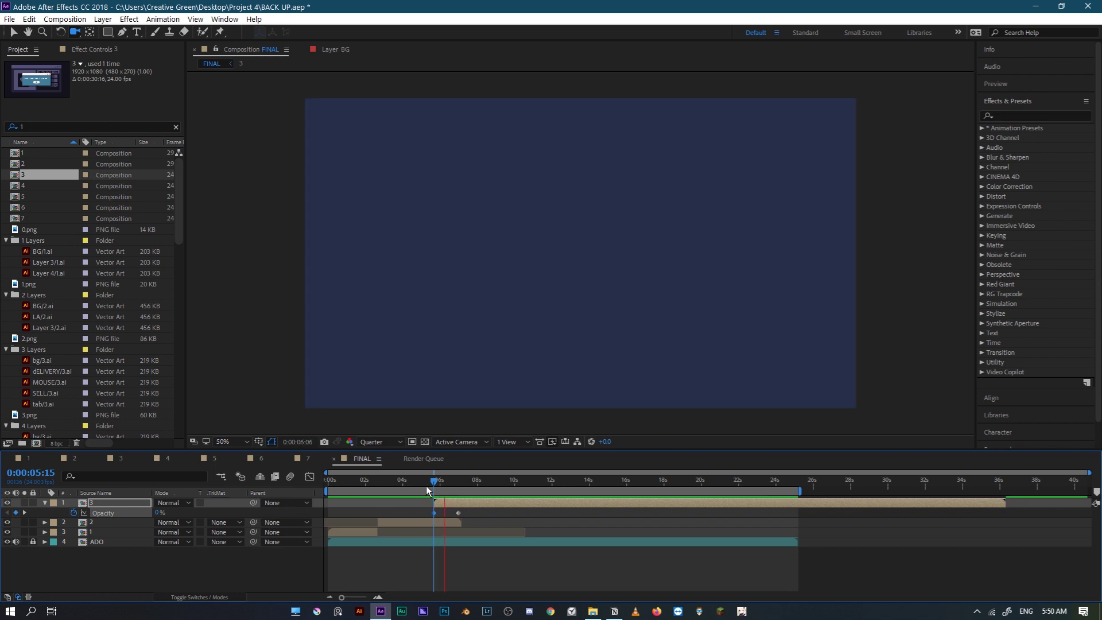
# Step: Shift layer 3 to start at about 4.2 s and retime its Opacity keyframes to run from 0:00:05:19 to about 6.6 s
pyautogui.click(480, 480)
pyautogui.moveTo(487, 481); pyautogui.dragTo(591, 493)
pyautogui.moveTo(465, 501)
pyautogui.mouseDown()
pyautogui.moveTo(477, 503)
pyautogui.moveTo(453, 502)
pyautogui.mouseUp()
pyautogui.press('space')
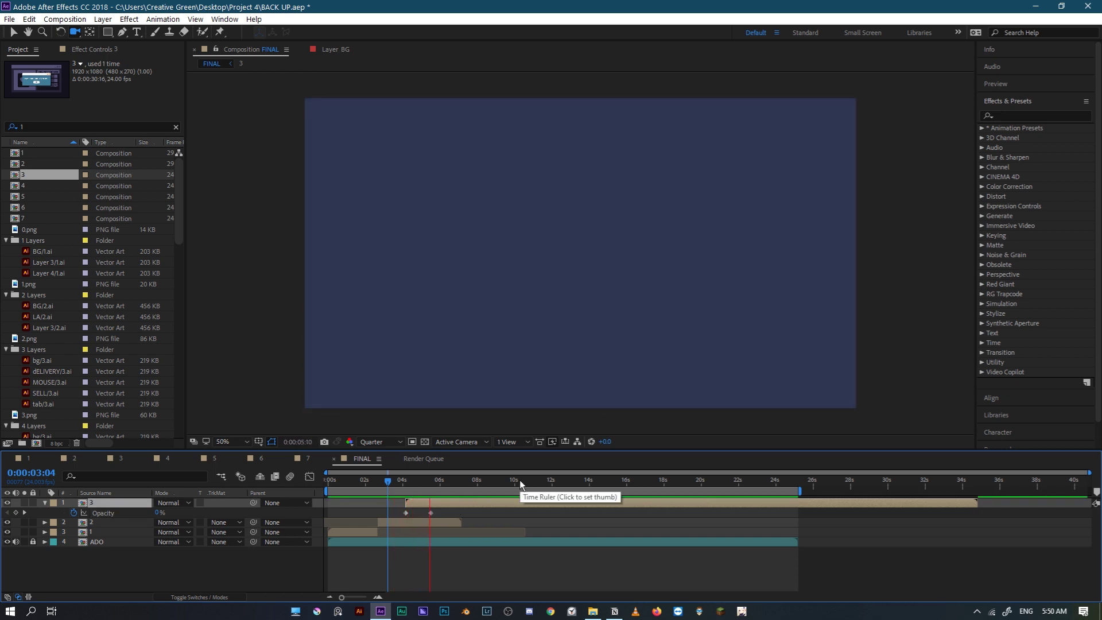
pyautogui.moveTo(416, 487); pyautogui.dragTo(438, 485)
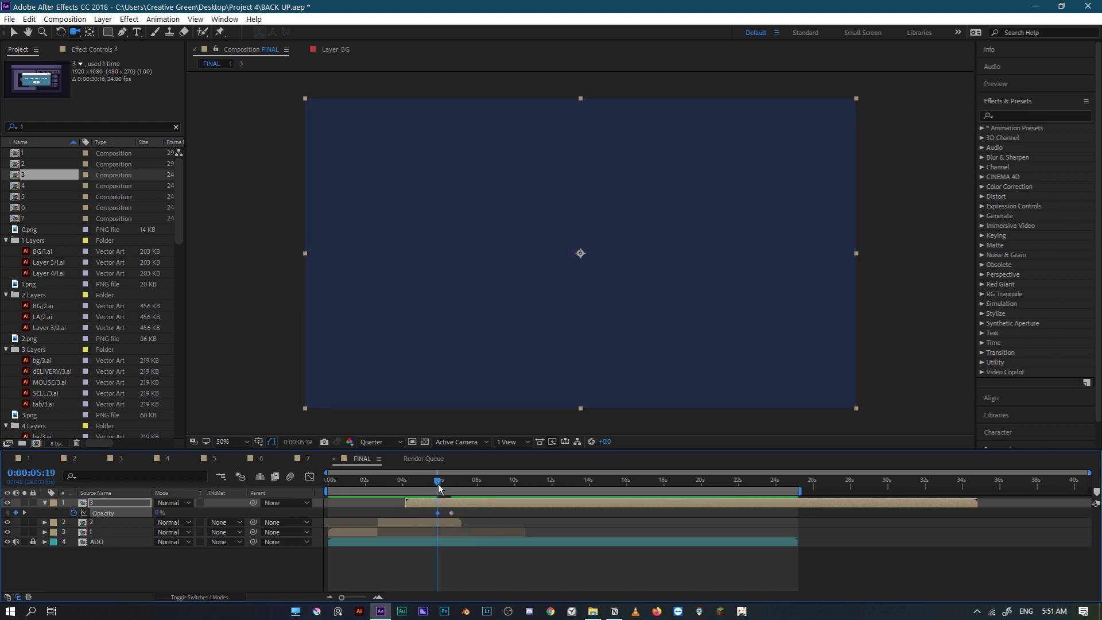
# Step: Split layer 3 at 0:00:05:19, delete the earlier part and slide the remaining part slightly earlier
pyautogui.press('u')
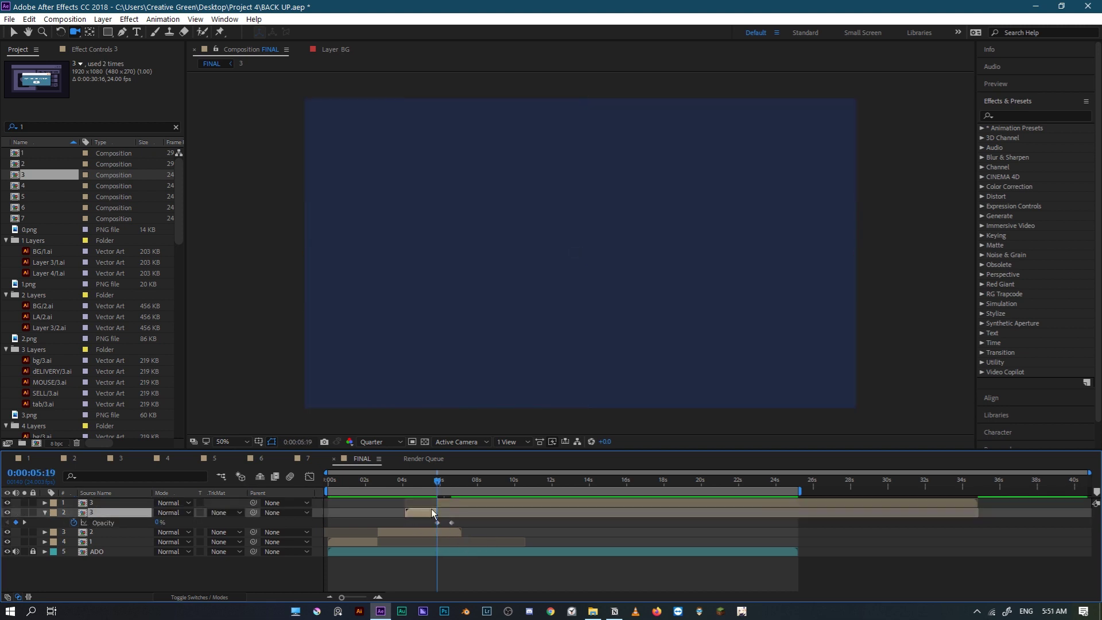
pyautogui.press('F2')
pyautogui.click(453, 504)
pyautogui.moveTo(423, 485)
pyautogui.mouseDown()
pyautogui.moveTo(332, 501)
pyautogui.moveTo(434, 508)
pyautogui.moveTo(417, 505)
pyautogui.mouseUp()
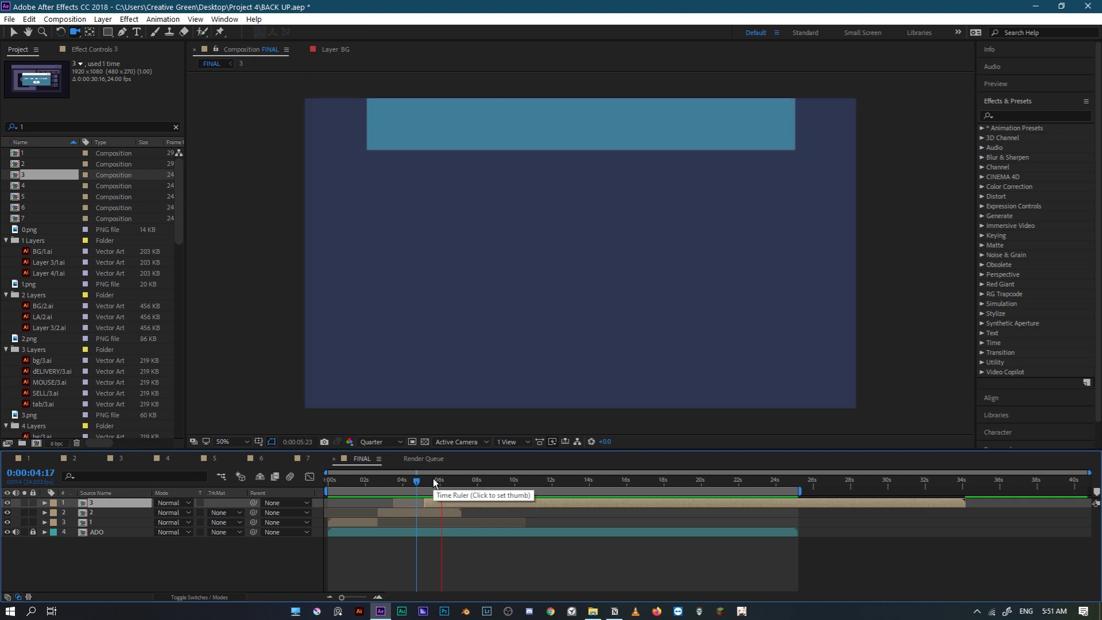
# Step: Speed up layer 3 with Time Stretch by shortening its duration to about 25 s, holding the layer in-point
pyautogui.moveTo(434, 482)
pyautogui.mouseDown()
pyautogui.moveTo(460, 487)
pyautogui.moveTo(369, 494)
pyautogui.moveTo(388, 485)
pyautogui.moveTo(449, 497)
pyautogui.moveTo(412, 505)
pyautogui.moveTo(428, 486)
pyautogui.moveTo(449, 494)
pyautogui.mouseUp()
pyautogui.rightClick(456, 502)
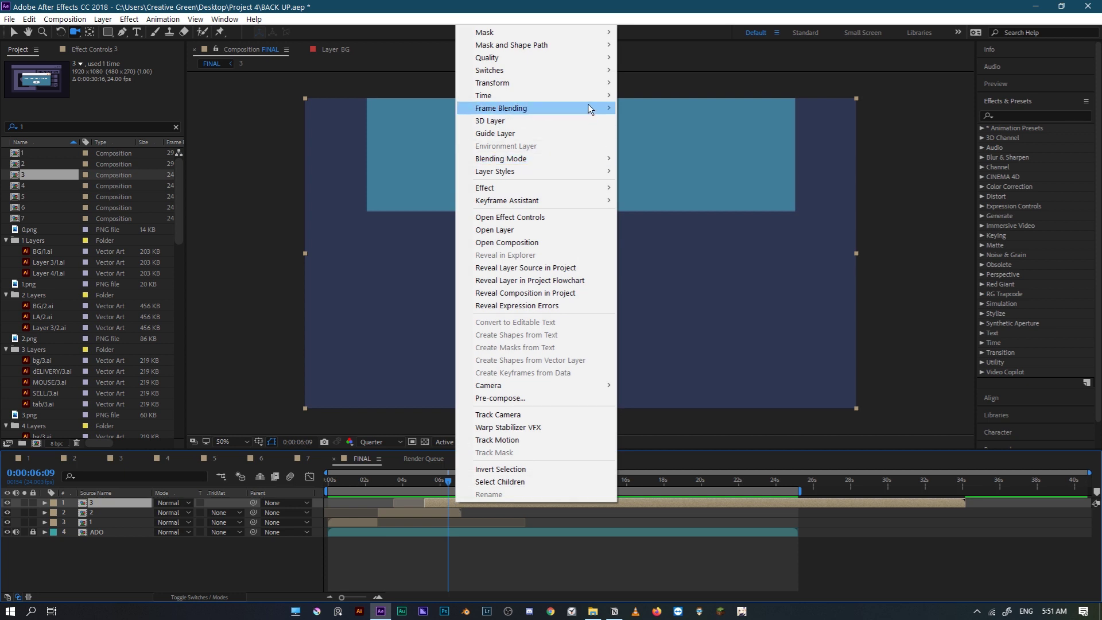
pyautogui.moveTo(588, 99)
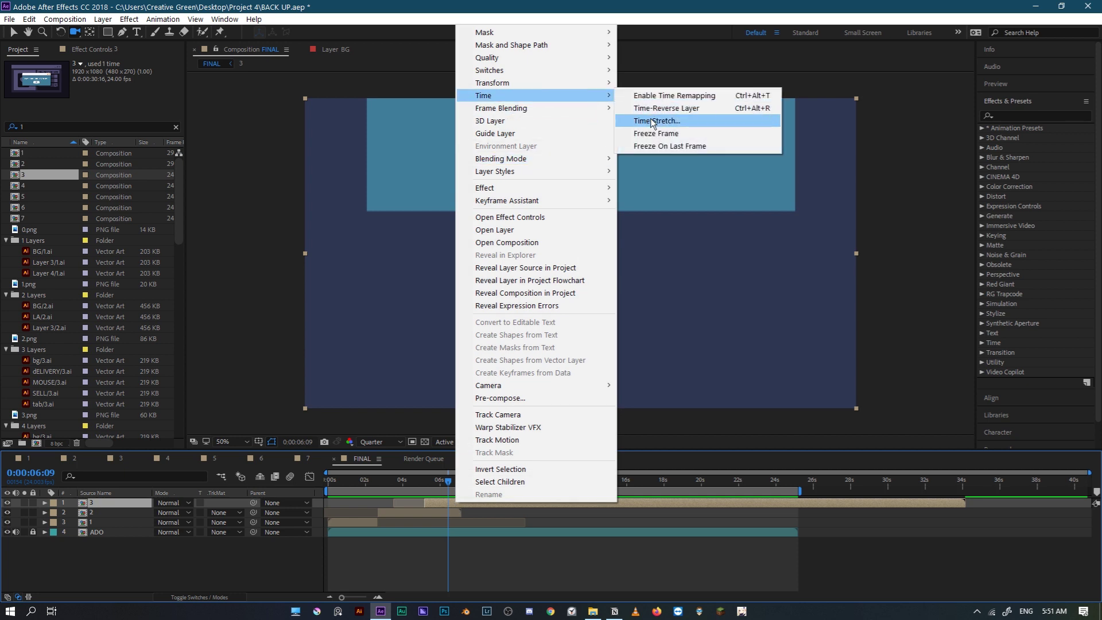
pyautogui.click(653, 121)
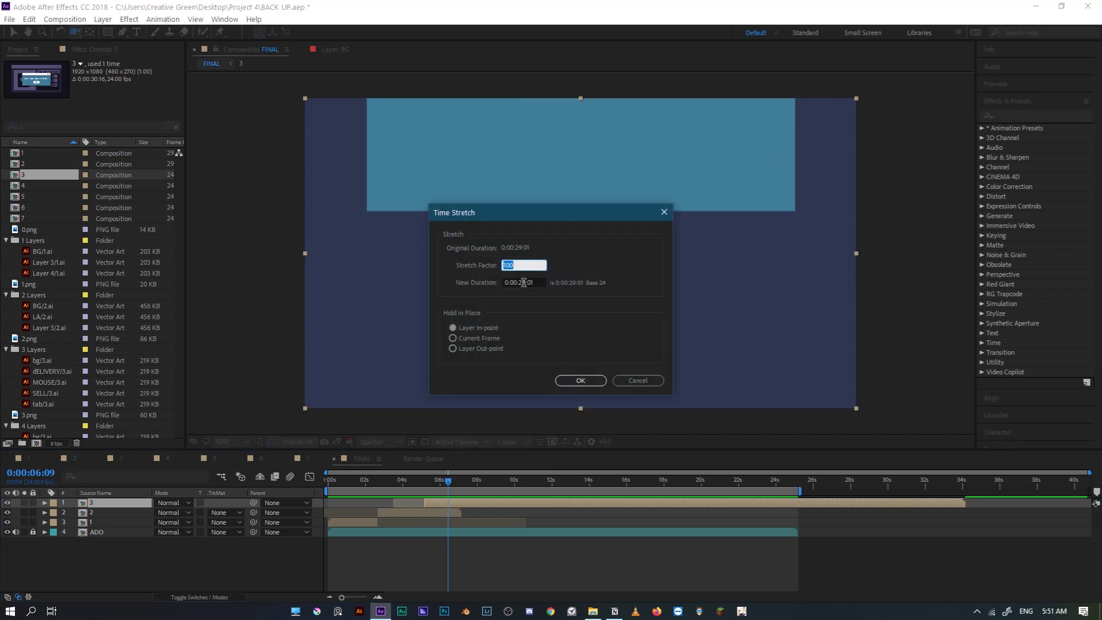
pyautogui.click(527, 282)
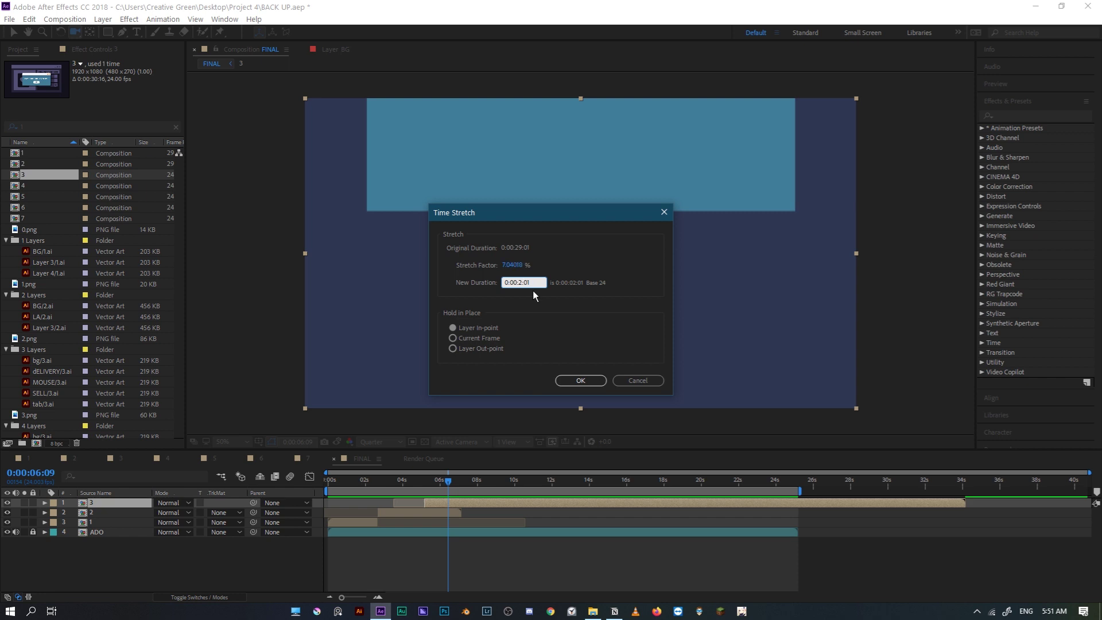
pyautogui.click(579, 380)
# Step: Nudge layer 3 slightly earlier and trim its end at 0:00:10:15
pyautogui.moveTo(447, 485); pyautogui.dragTo(423, 500)
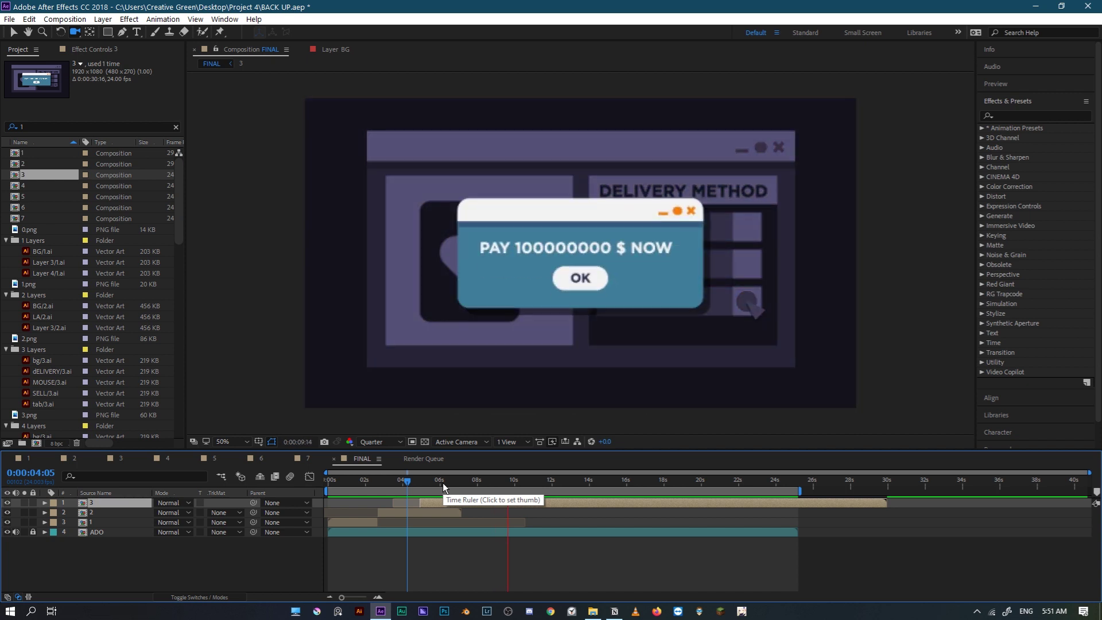
pyautogui.press('space')
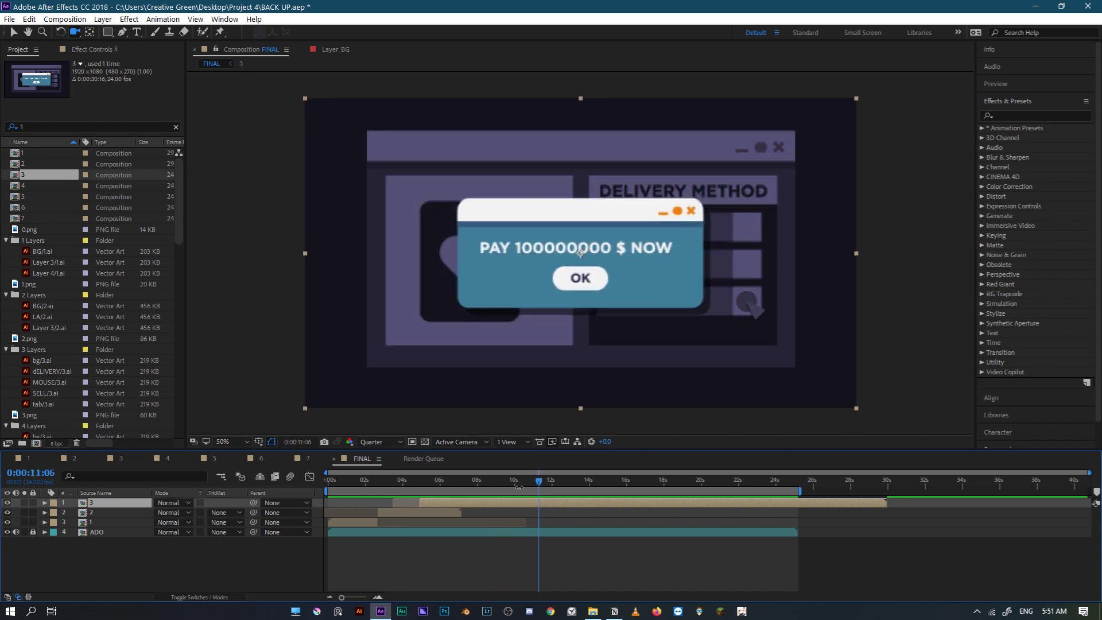
pyautogui.moveTo(514, 481); pyautogui.dragTo(528, 481)
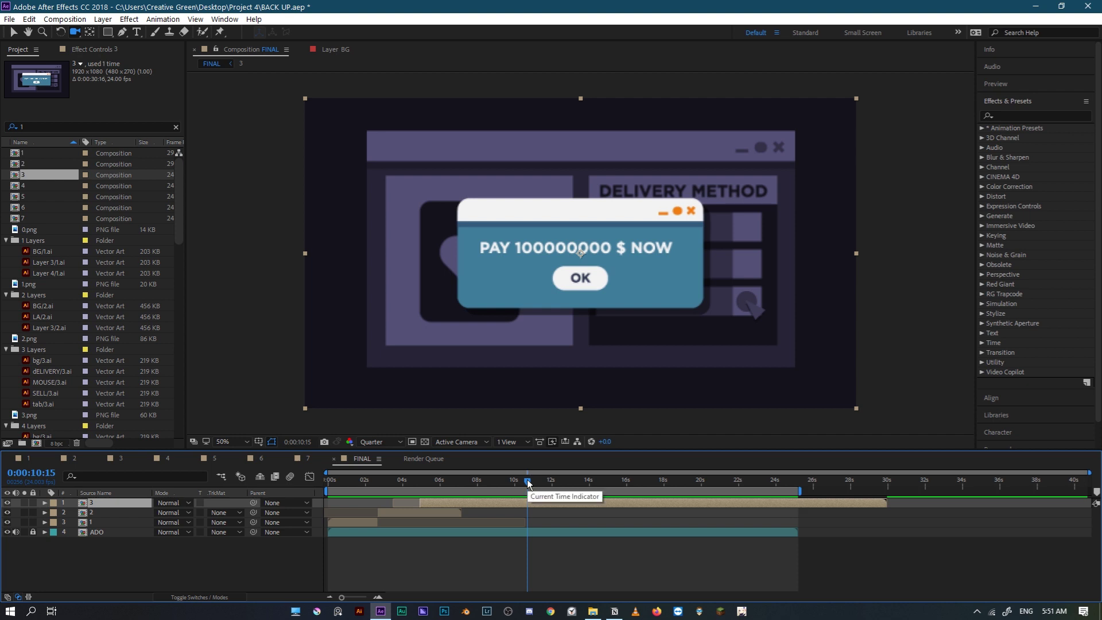
pyautogui.hotkey('ctrl', 'a')
pyautogui.hotkey('ctrl', 'shift', 'a')
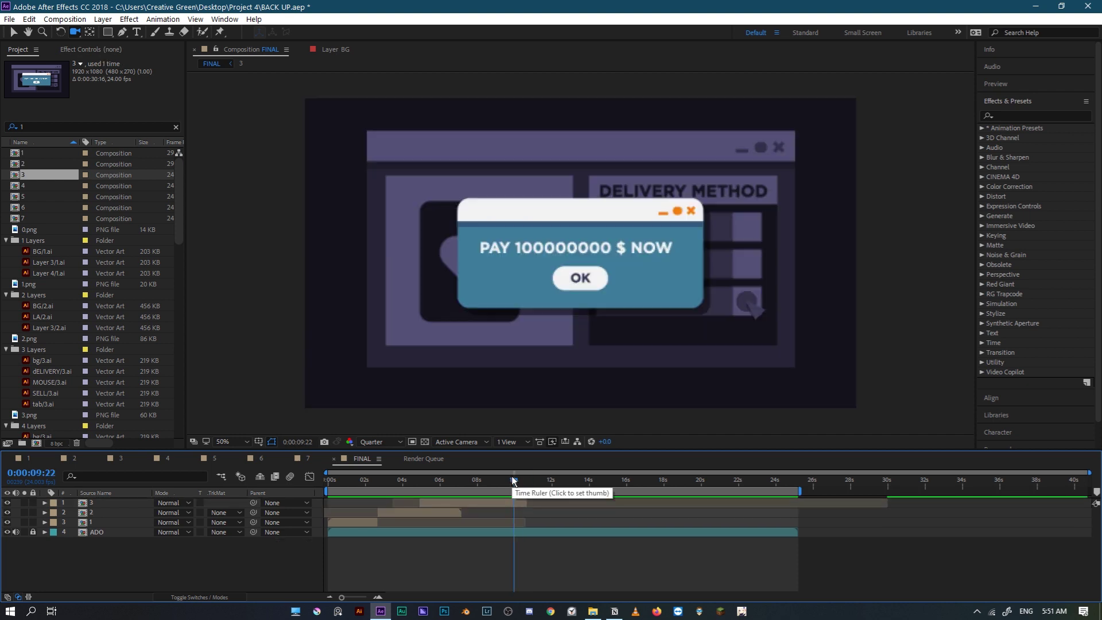
pyautogui.press('space')
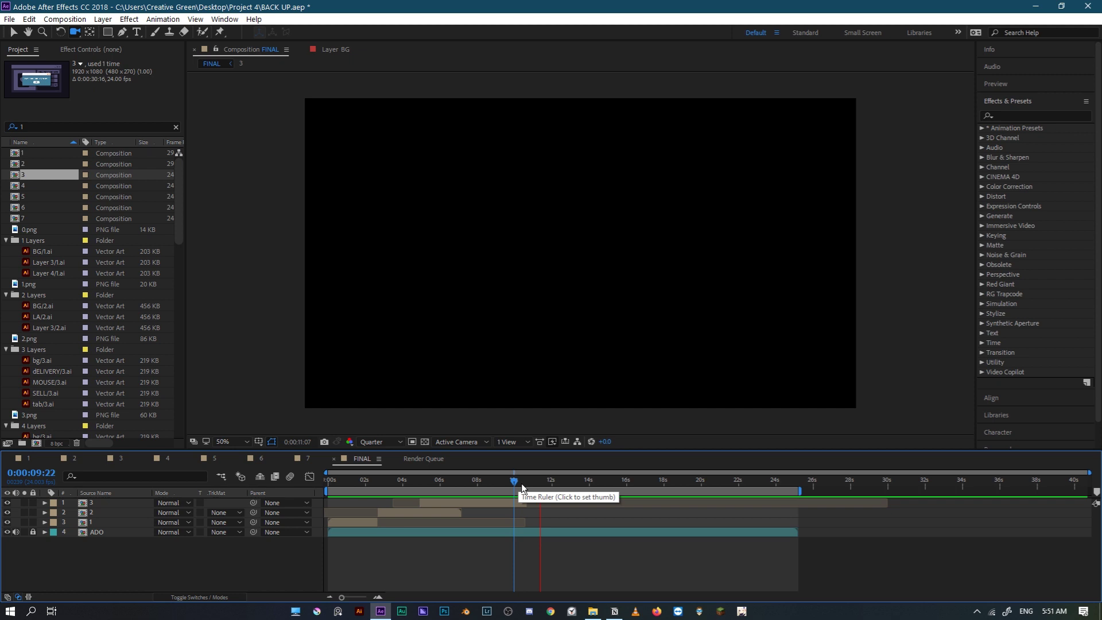
pyautogui.press('Home')
pyautogui.press('space')
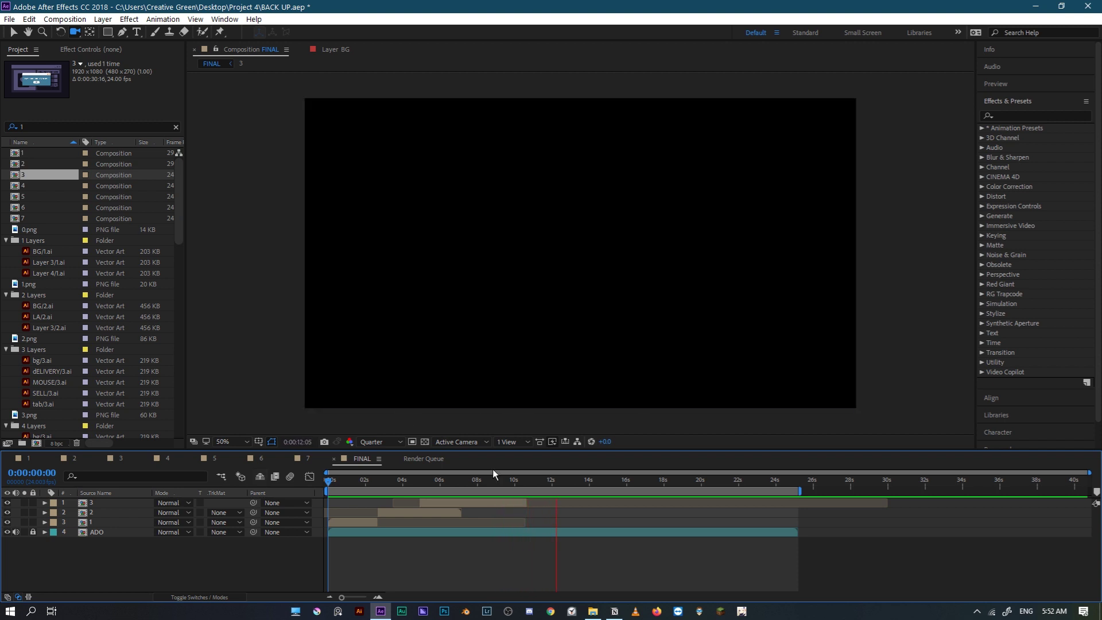
# Step: Add composition 4 as the top layer starting at about 12.9 s and trim its end at 0:00:14:23
pyautogui.moveTo(554, 485); pyautogui.dragTo(568, 485)
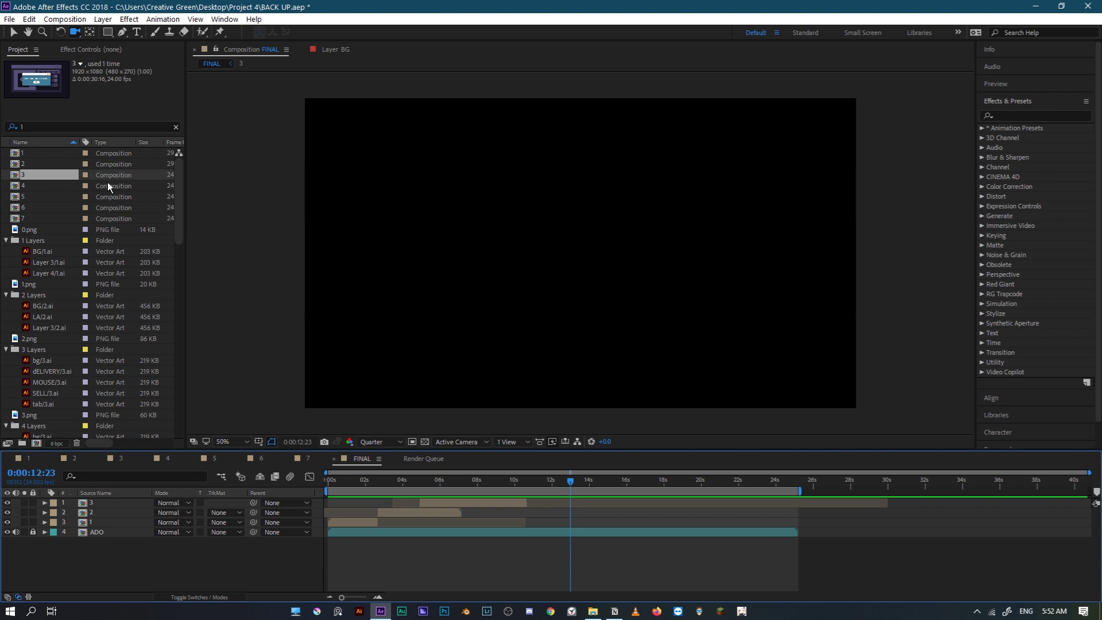
pyautogui.click(36, 186)
pyautogui.moveTo(396, 233); pyautogui.dragTo(581, 502)
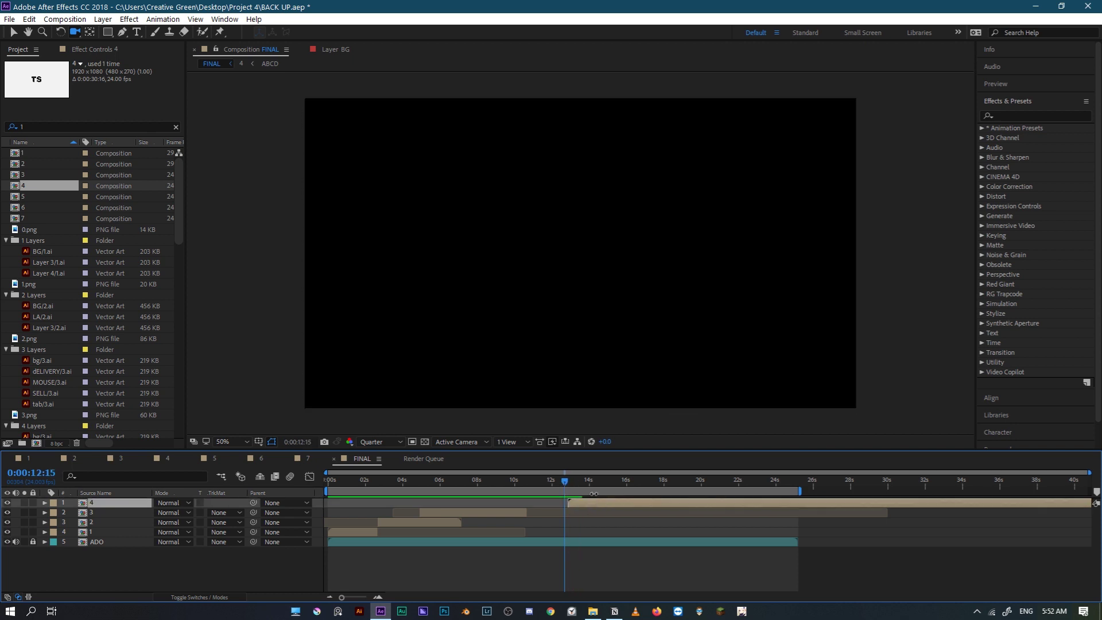
pyautogui.press('space')
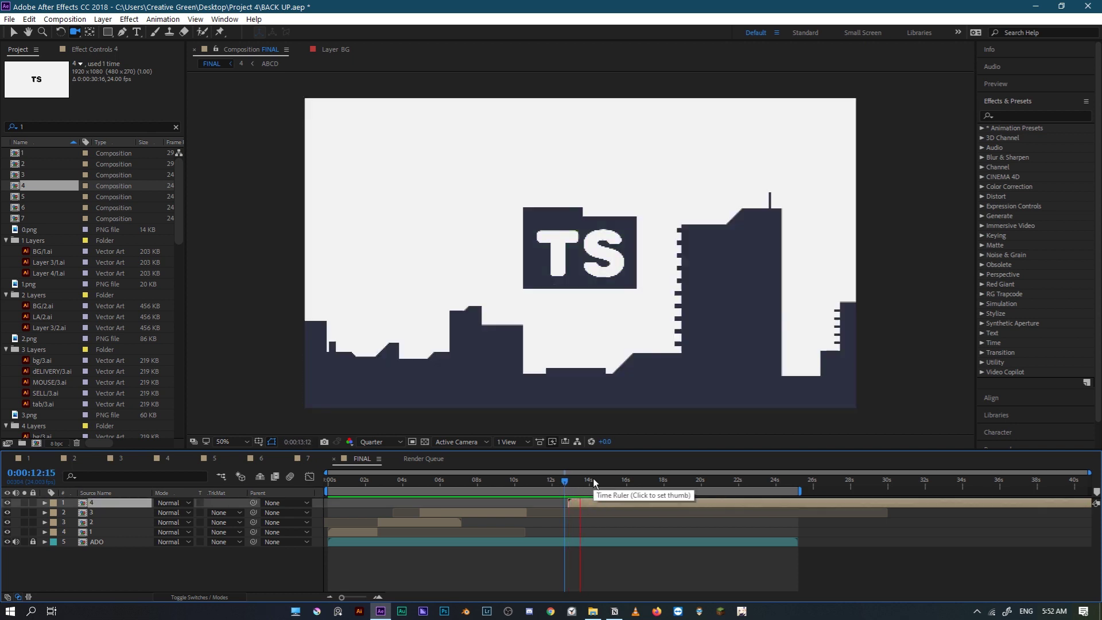
pyautogui.click(607, 482)
pyautogui.click(398, 376)
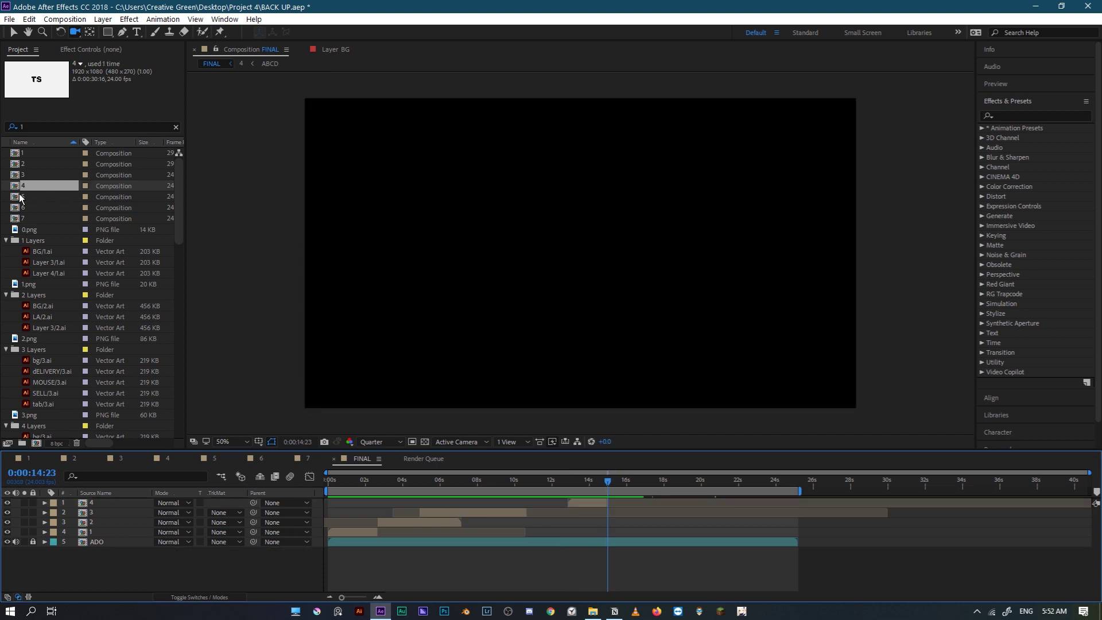
# Step: Add composition 5 on top starting at about 14.5 s and extend layer 4 beneath it to about 15.6 s
pyautogui.moveTo(52, 196); pyautogui.dragTo(611, 500)
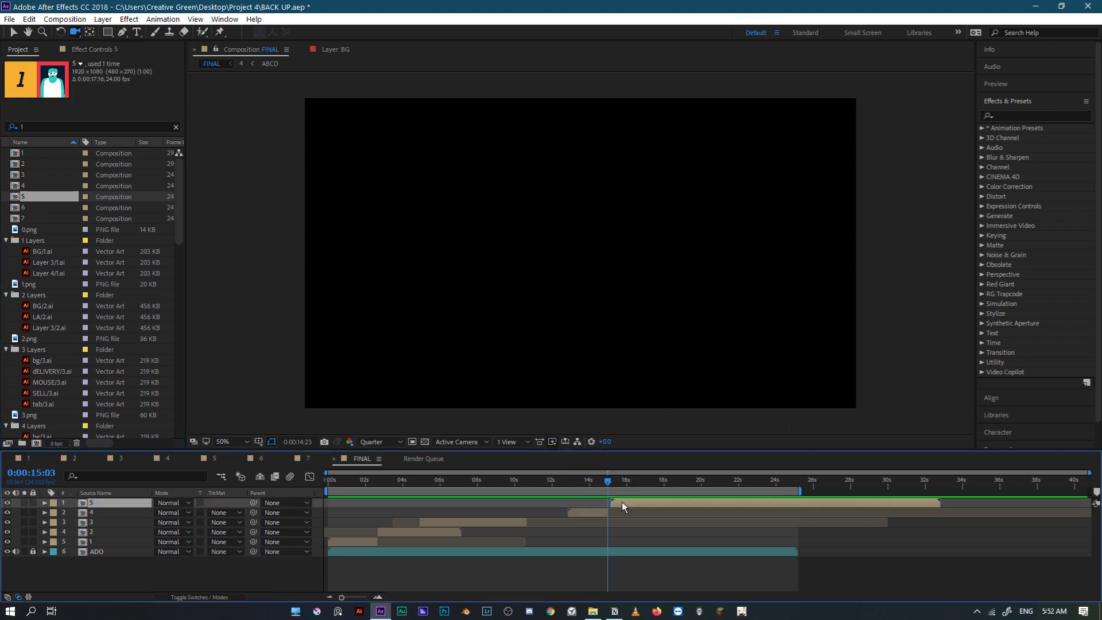
pyautogui.moveTo(612, 479); pyautogui.dragTo(613, 502)
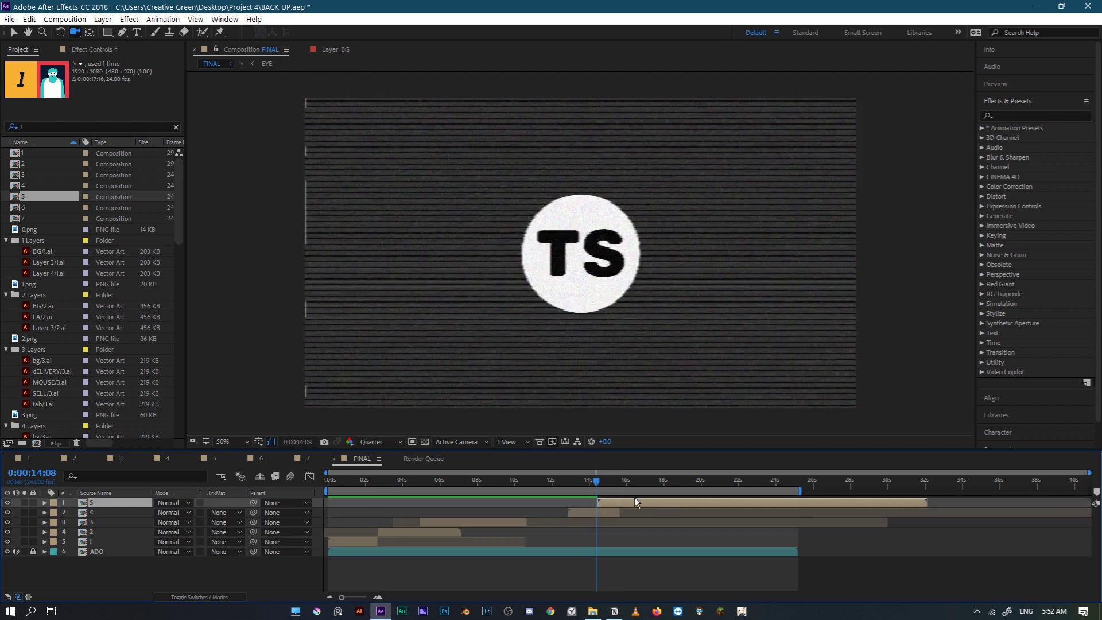
pyautogui.press('space')
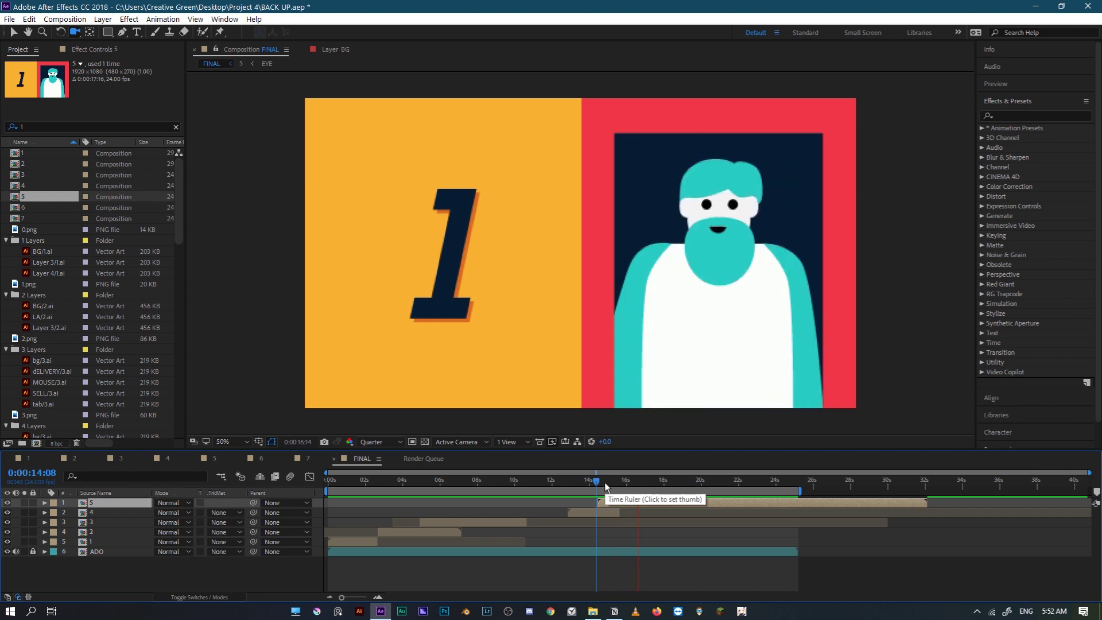
# Step: Add composition 6 as the top layer and shift it to start at about 16.4 s, over layer 5
pyautogui.click(663, 486)
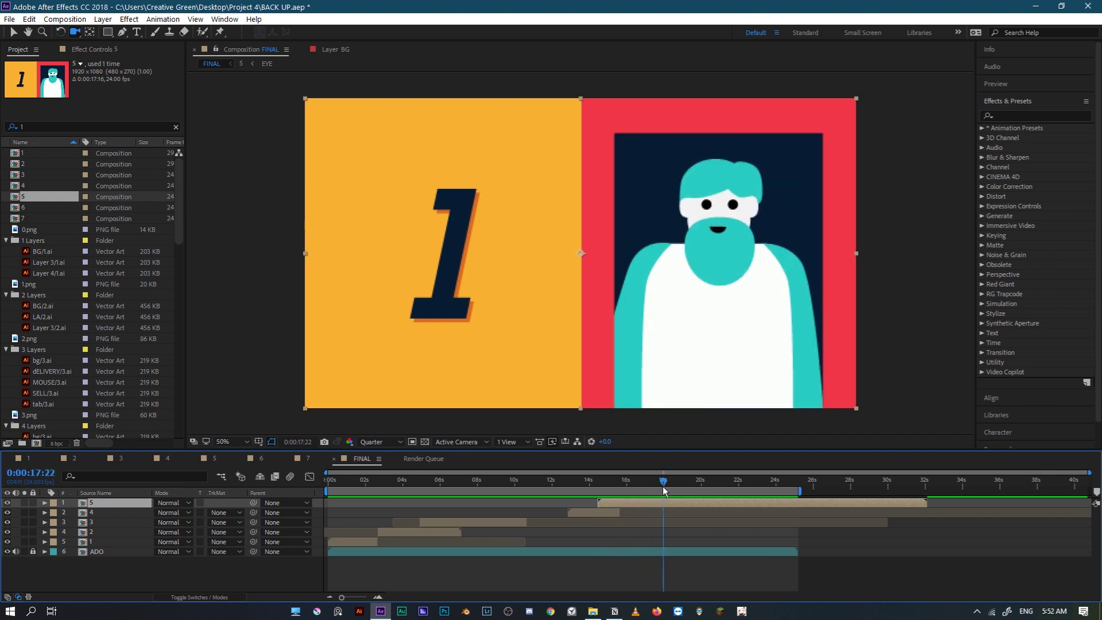
pyautogui.click(46, 208)
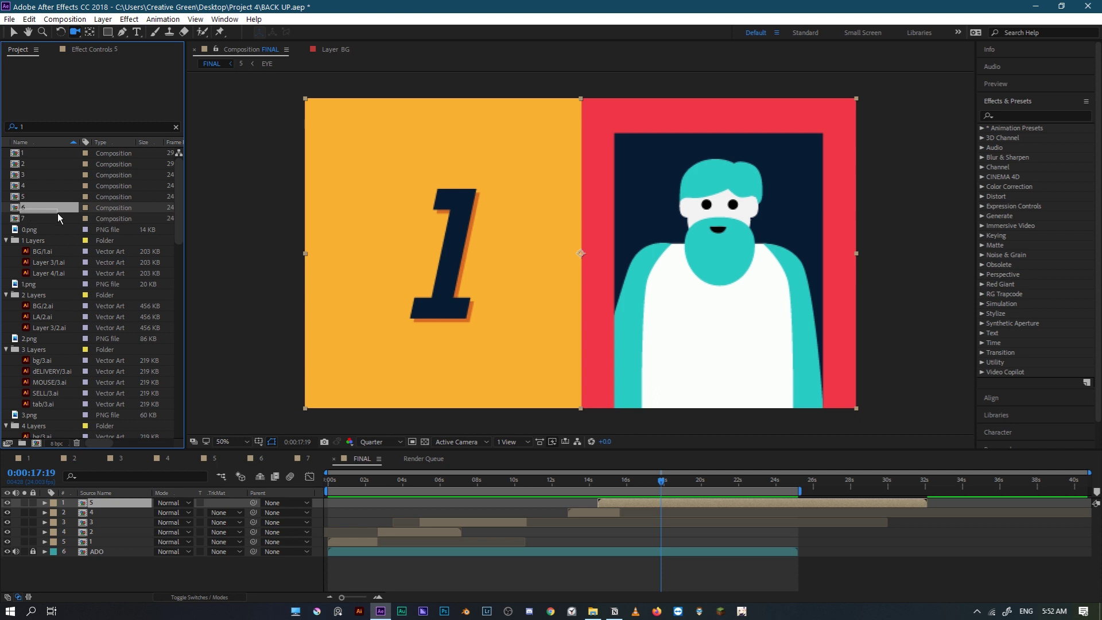
pyautogui.moveTo(30, 212); pyautogui.dragTo(653, 500)
pyautogui.click(643, 485)
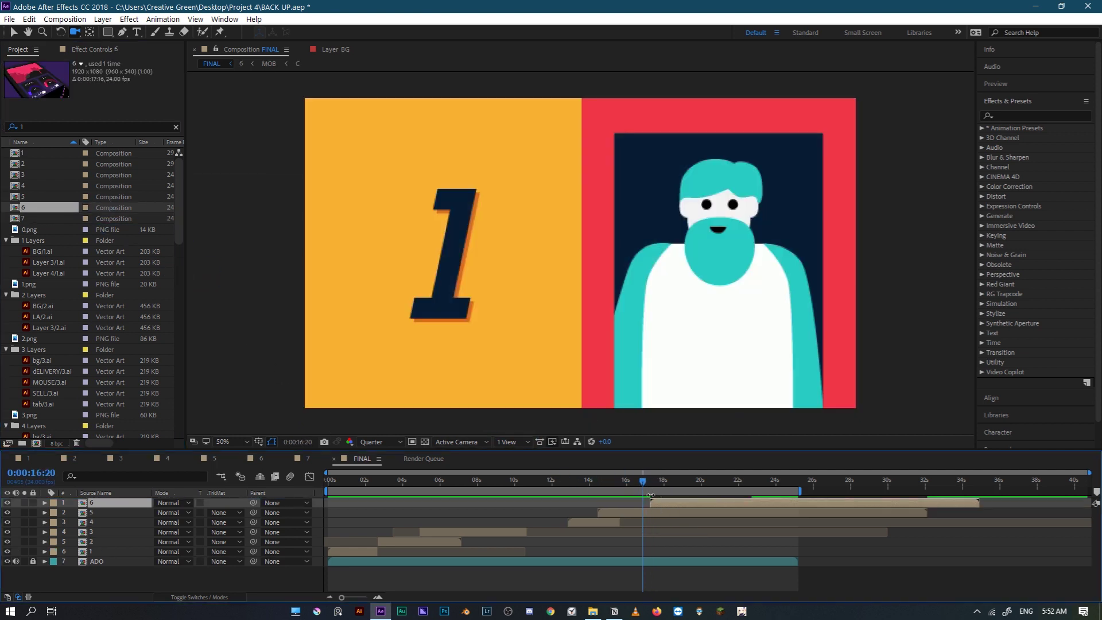
pyautogui.press('space')
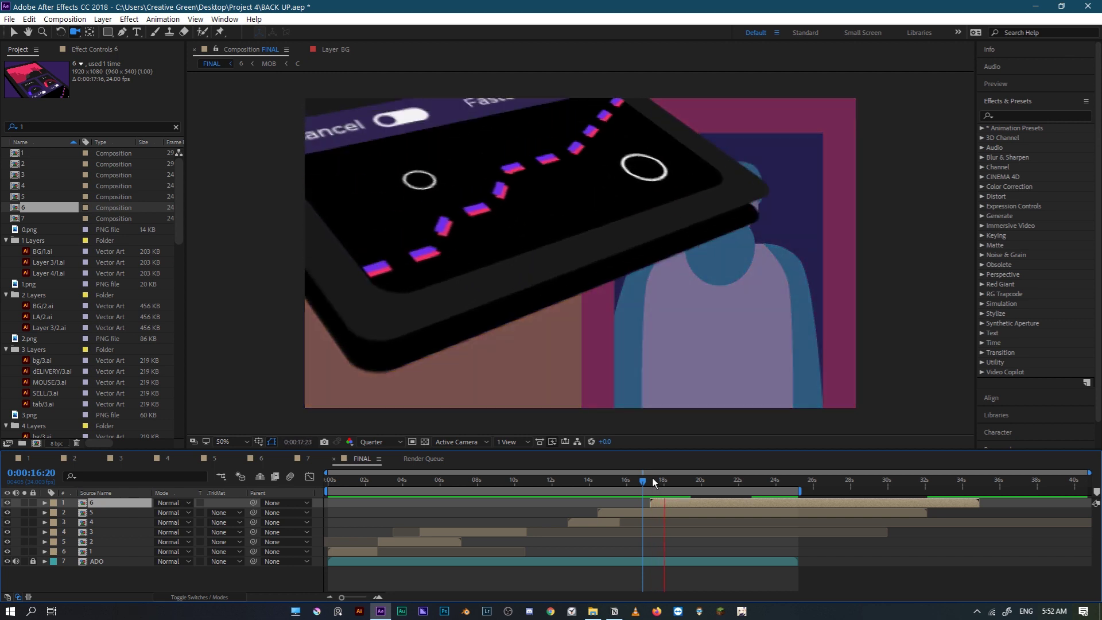
pyautogui.click(632, 480)
pyautogui.moveTo(659, 500); pyautogui.dragTo(643, 502)
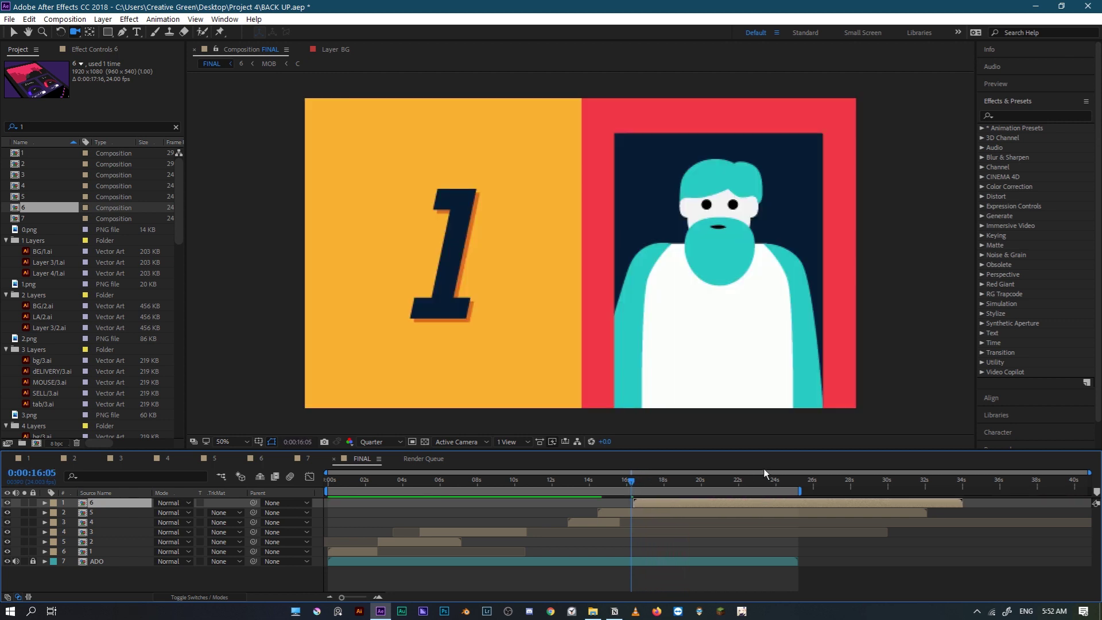
pyautogui.press('space')
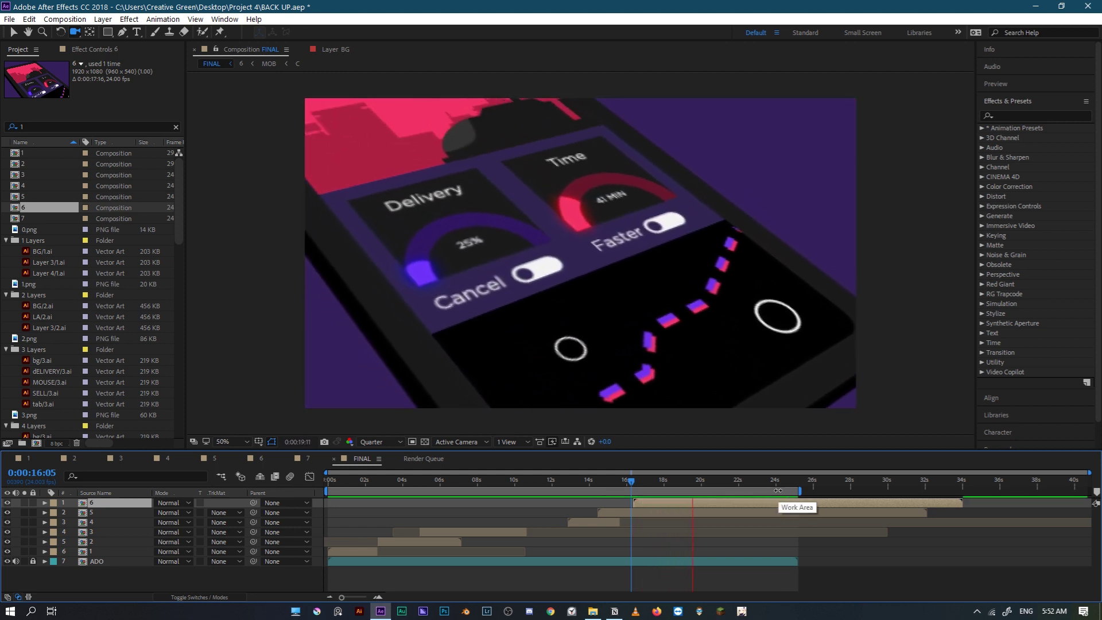
# Step: Add composition 7 on top starting at about 21.7 s and extend the work area's end to about 27 s
pyautogui.click(725, 479)
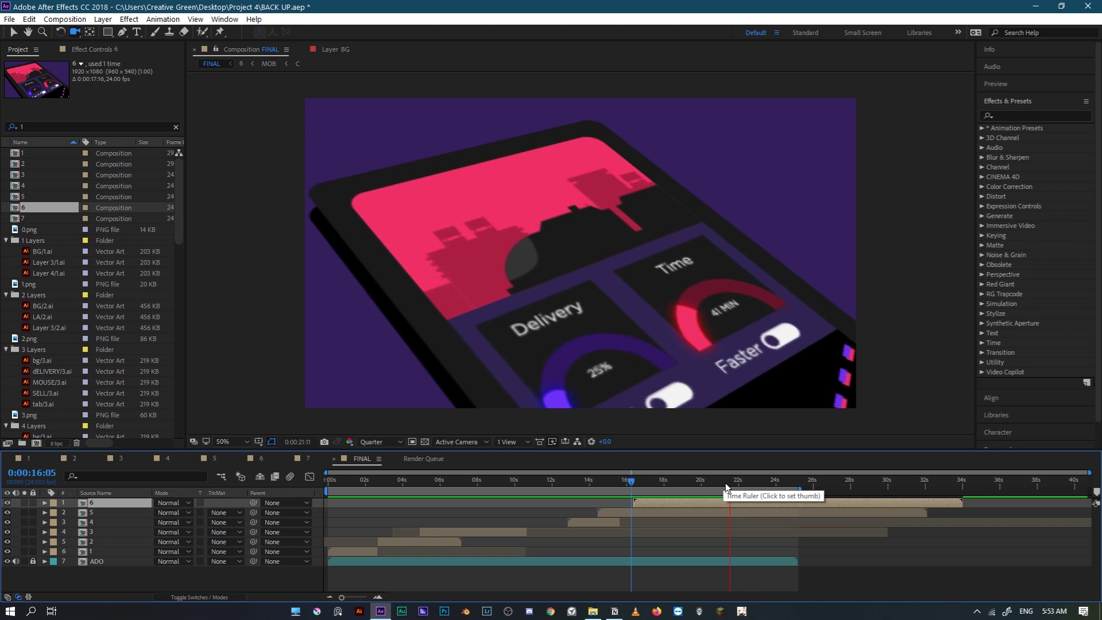
pyautogui.moveTo(27, 219); pyautogui.dragTo(727, 500)
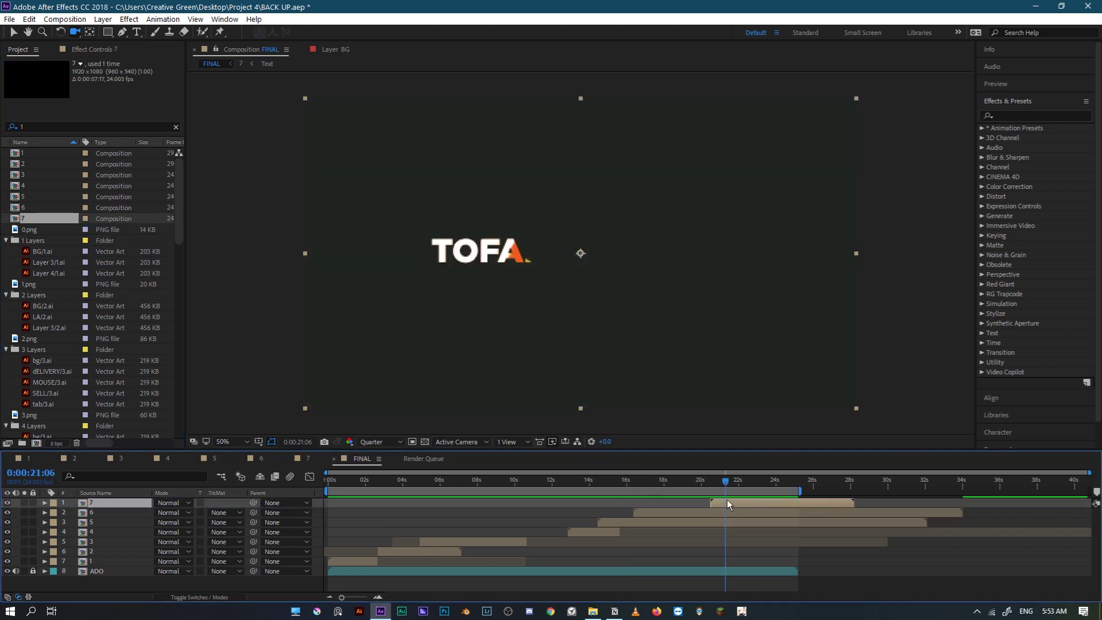
pyautogui.press('space')
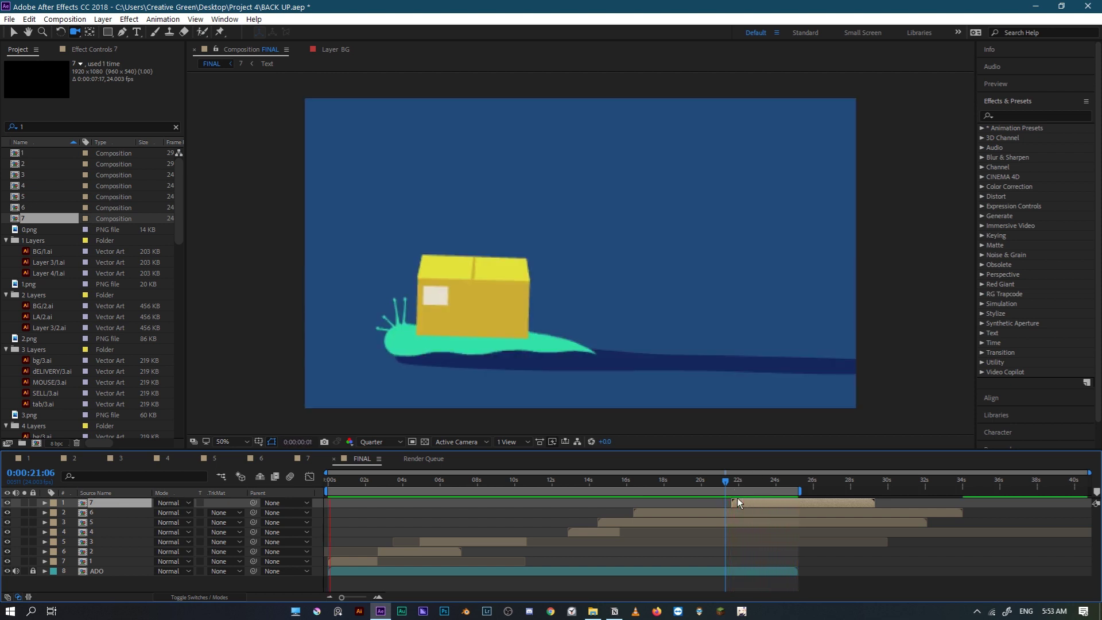
pyautogui.click(752, 482)
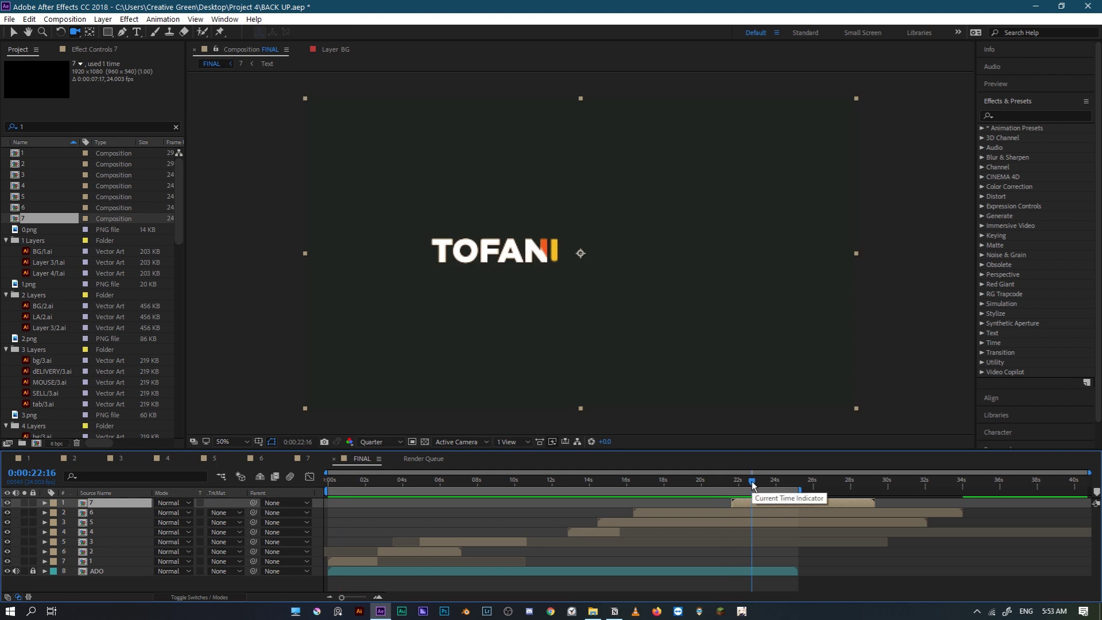
pyautogui.moveTo(752, 481); pyautogui.dragTo(789, 487)
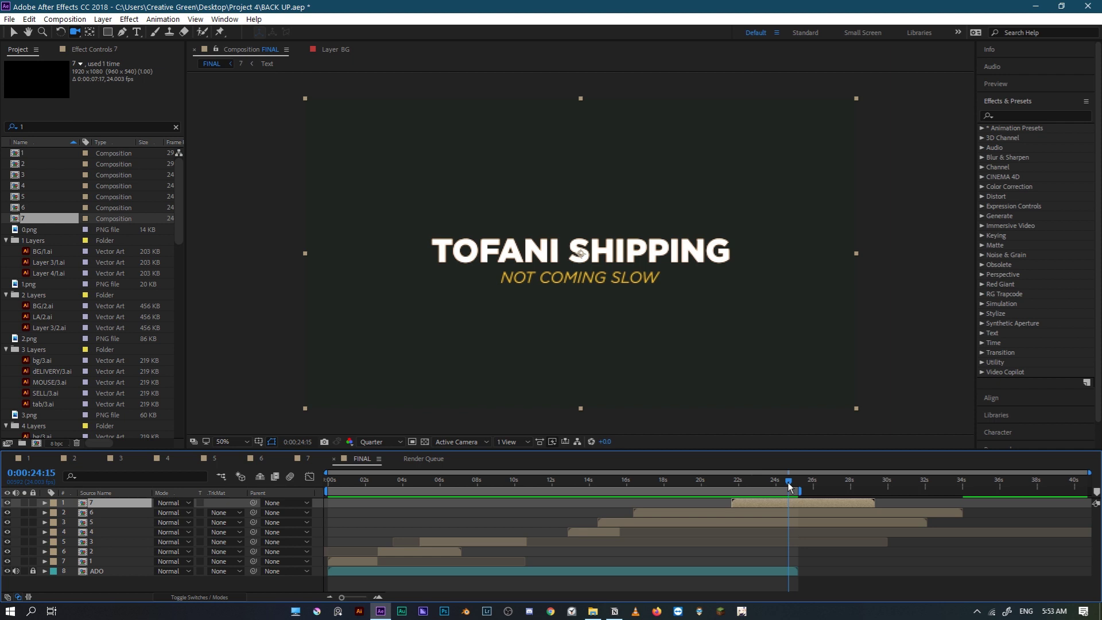
pyautogui.moveTo(803, 493); pyautogui.dragTo(838, 493)
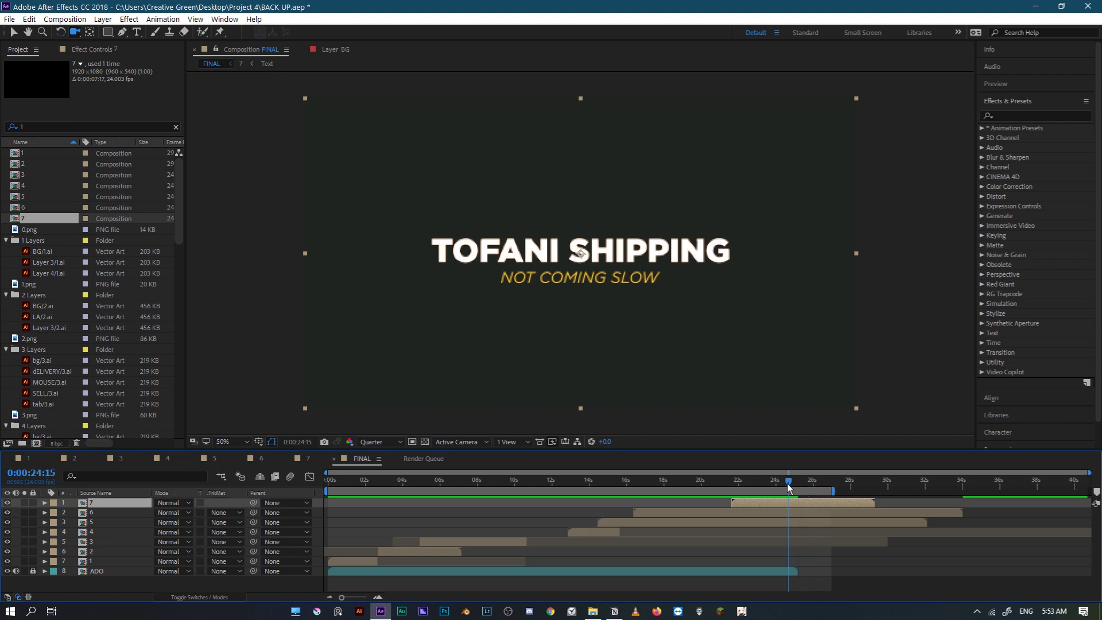
# Step: Preview the FINAL sequence from the start to check the scene timing against the soundtrack
pyautogui.moveTo(789, 487); pyautogui.dragTo(309, 505)
pyautogui.click(989, 83)
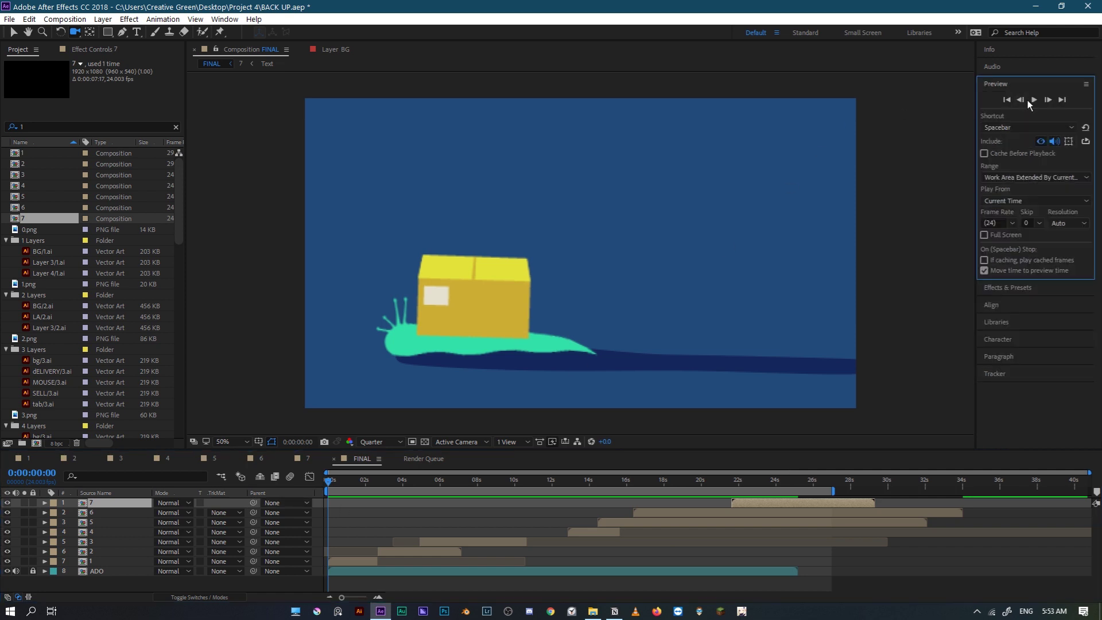
pyautogui.click(1033, 99)
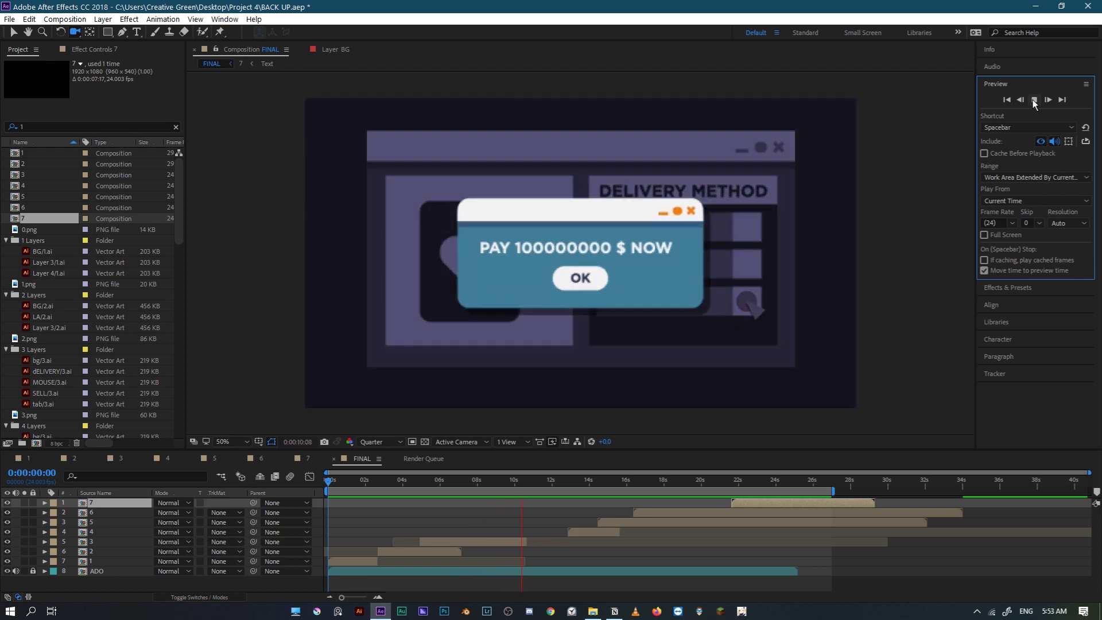
pyautogui.click(1034, 100)
# Step: Set the current time to 0:00:08:18 and open the 4. AUDIO folder on the H: drive in File Explorer
pyautogui.moveTo(471, 484); pyautogui.dragTo(487, 497)
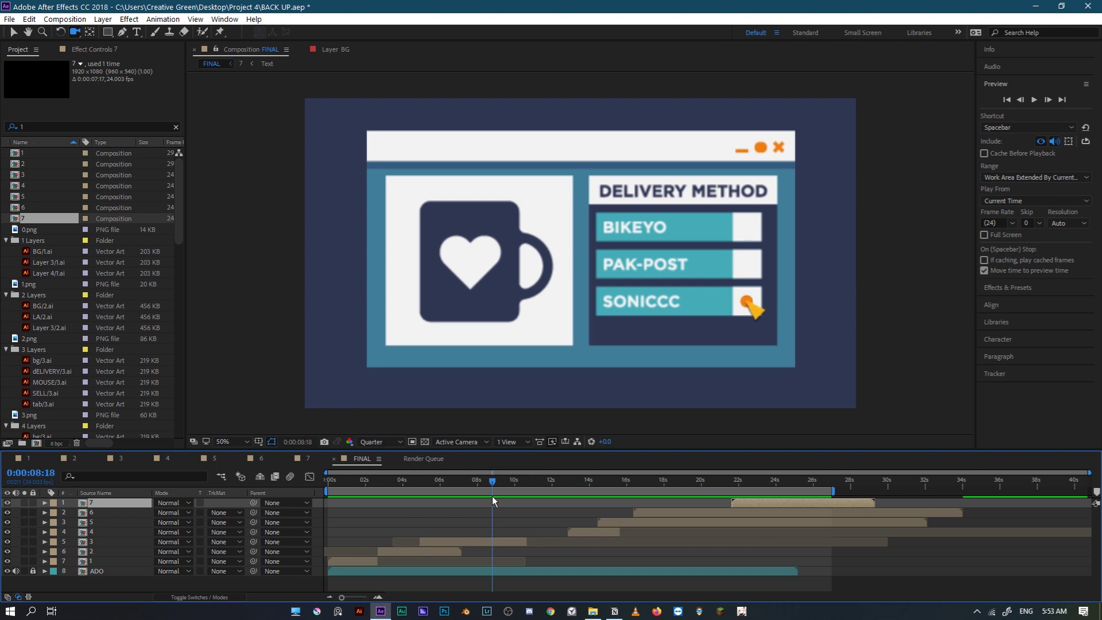
pyautogui.click(593, 611)
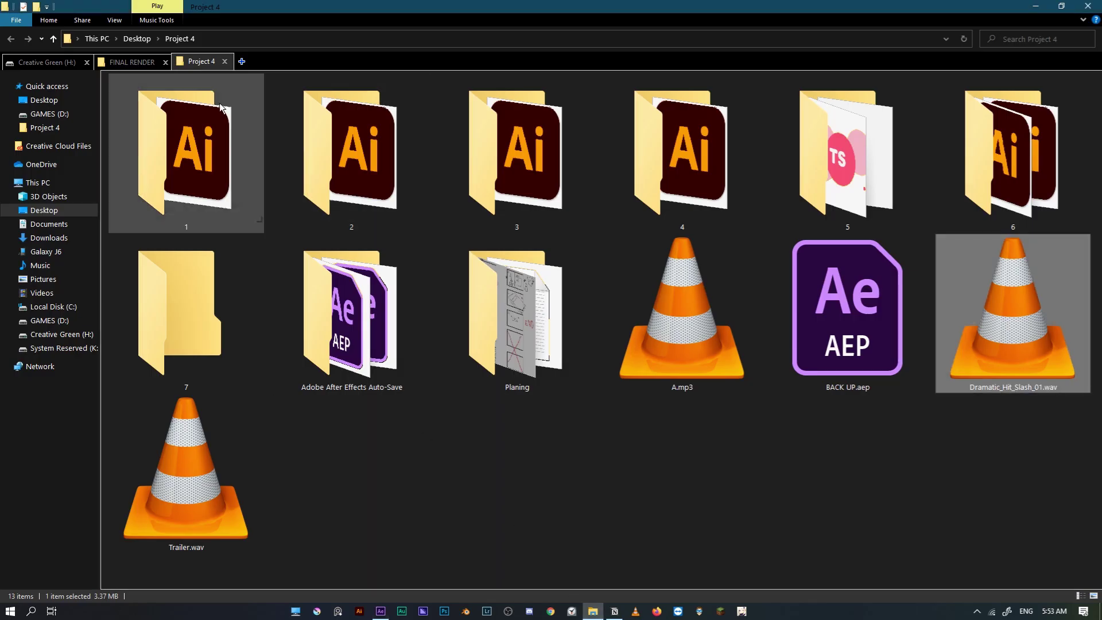
pyautogui.click(51, 62)
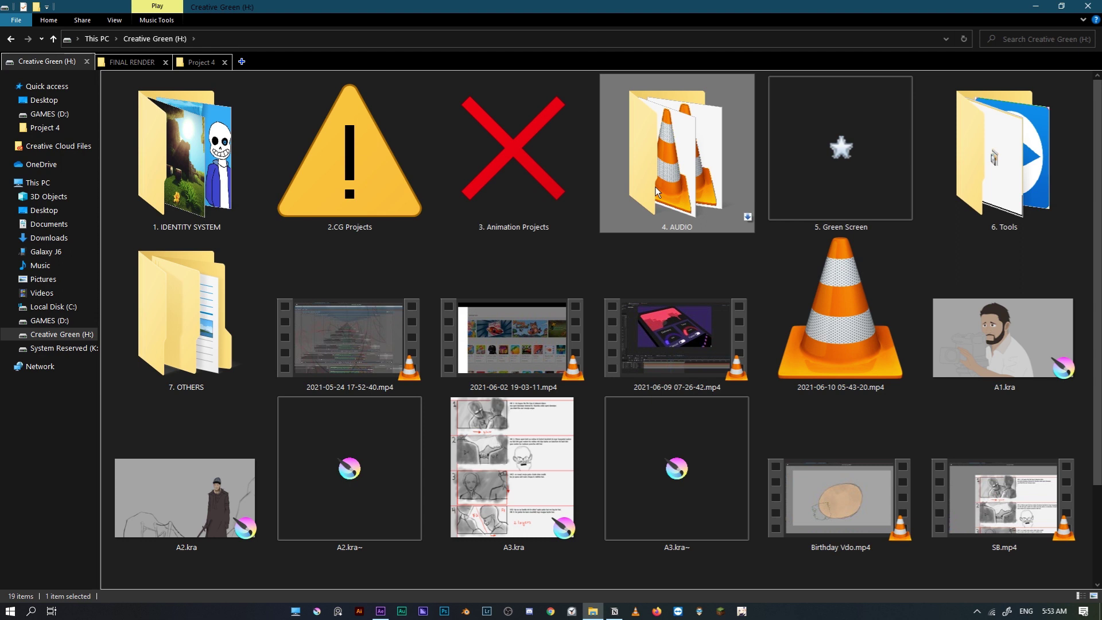
pyautogui.doubleClick(656, 187)
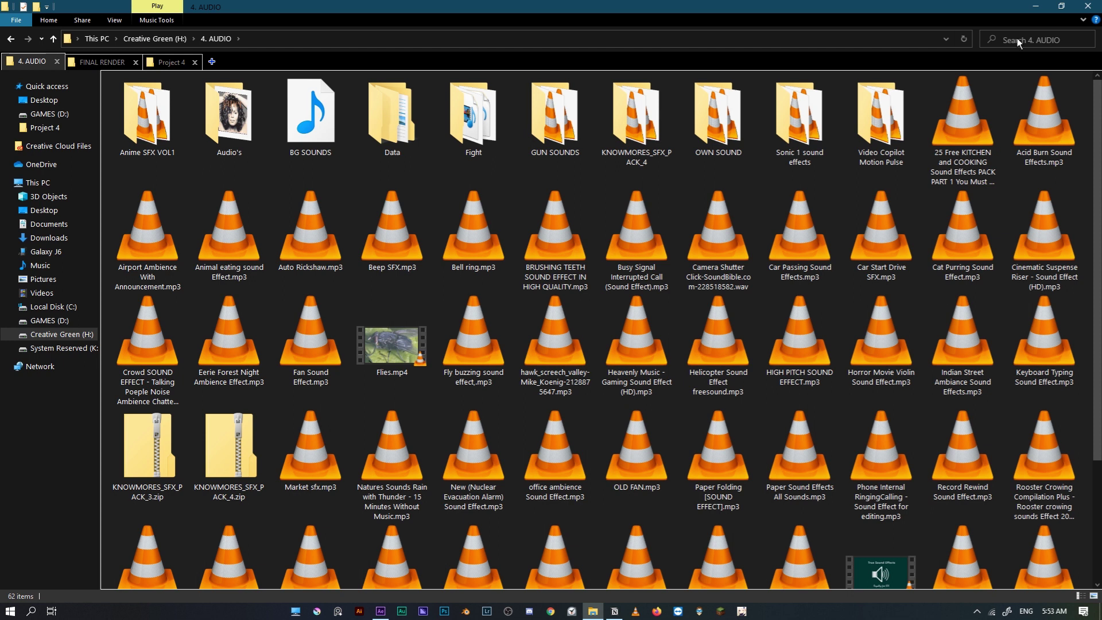
pyautogui.write('au')
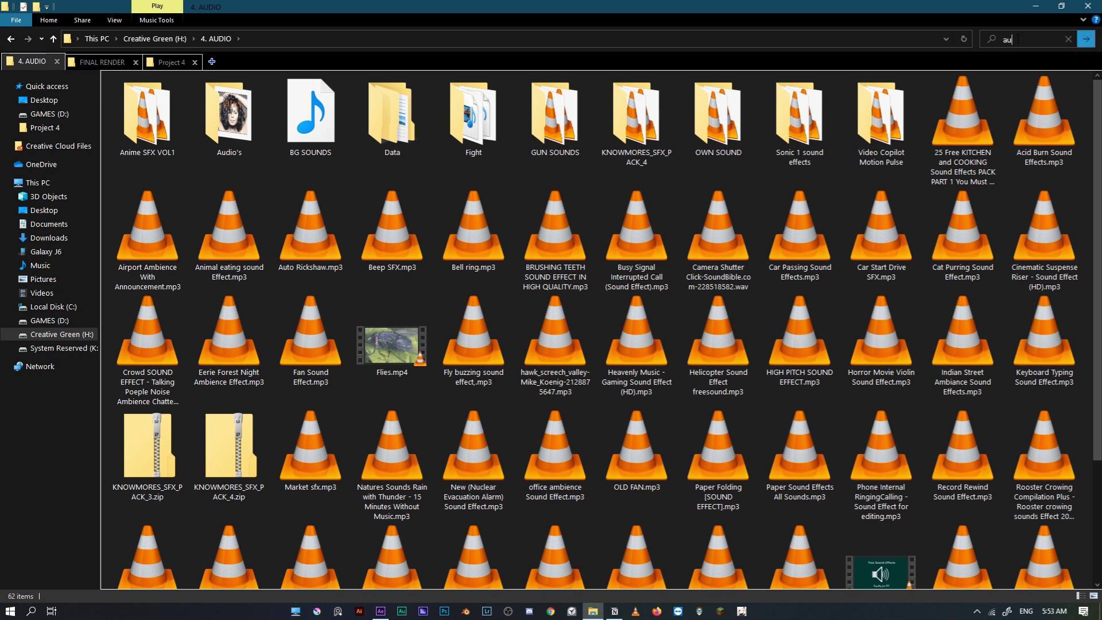
pyautogui.write('dio')
pyautogui.press('BackSpace')
pyautogui.press('BackSpace')
pyautogui.press('BackSpace')
pyautogui.press('BackSpace')
pyautogui.press('BackSpace')
# Step: Search the 4. AUDIO folder for "click"
pyautogui.write('c')
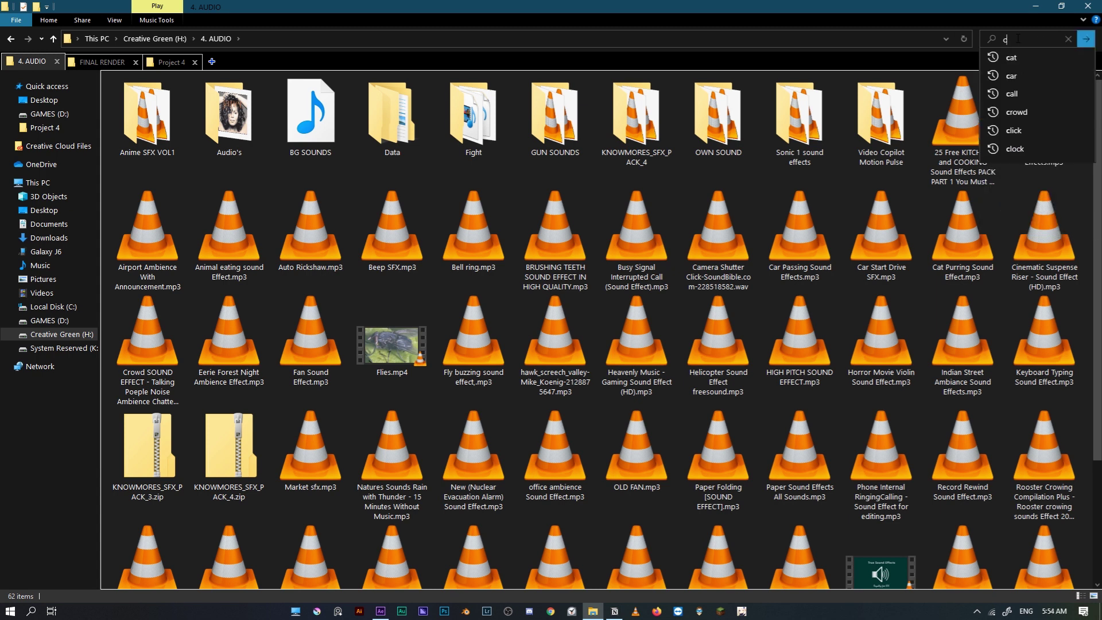
pyautogui.write('lick')
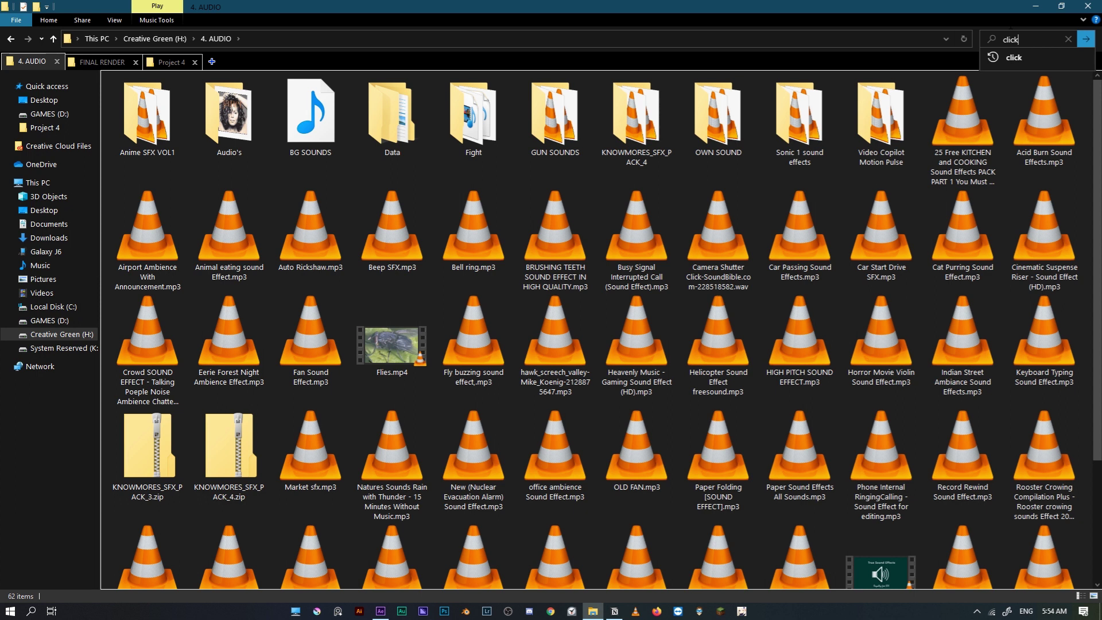
pyautogui.click(1000, 7)
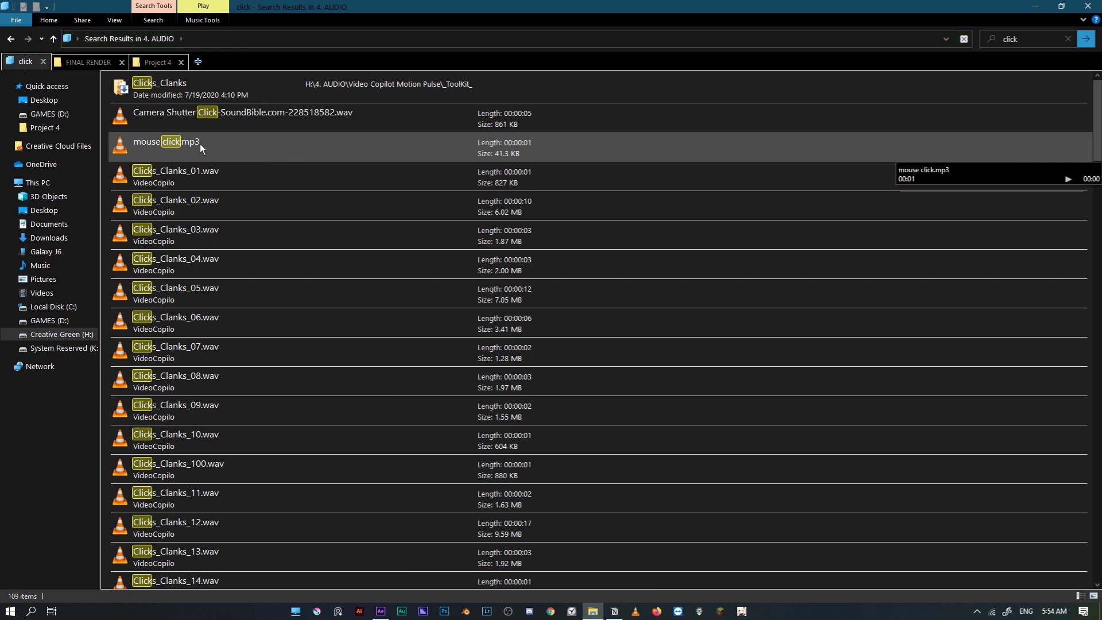
# Step: Import mouse click.mp3 into the After Effects project and place it above layer 3, starting at about 8 s
pyautogui.moveTo(198, 144); pyautogui.dragTo(91, 280)
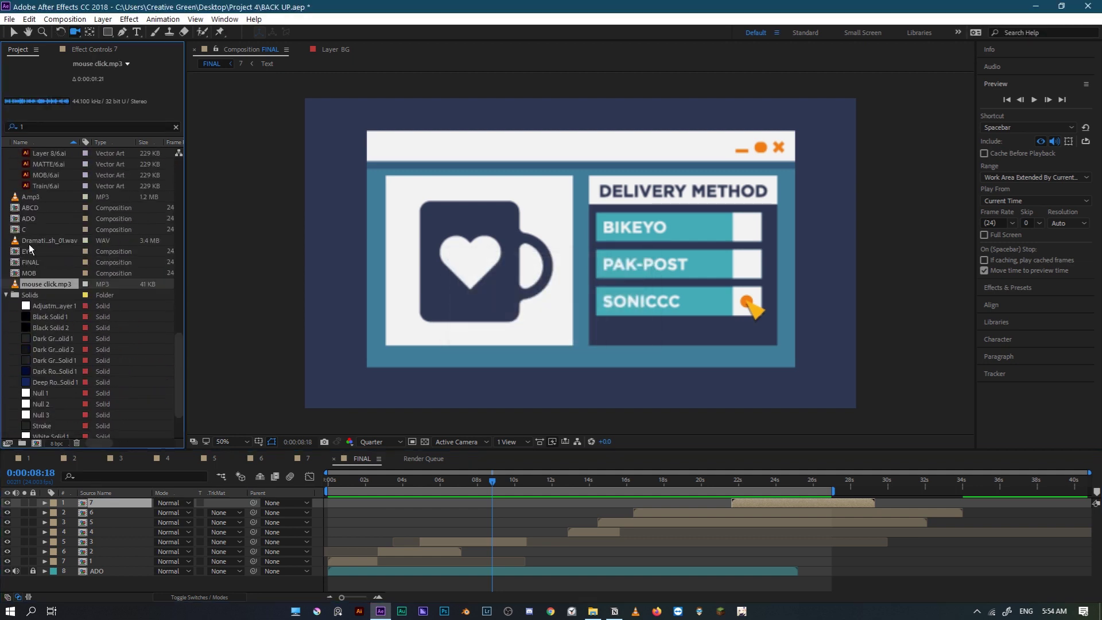
pyautogui.moveTo(36, 284); pyautogui.dragTo(489, 540)
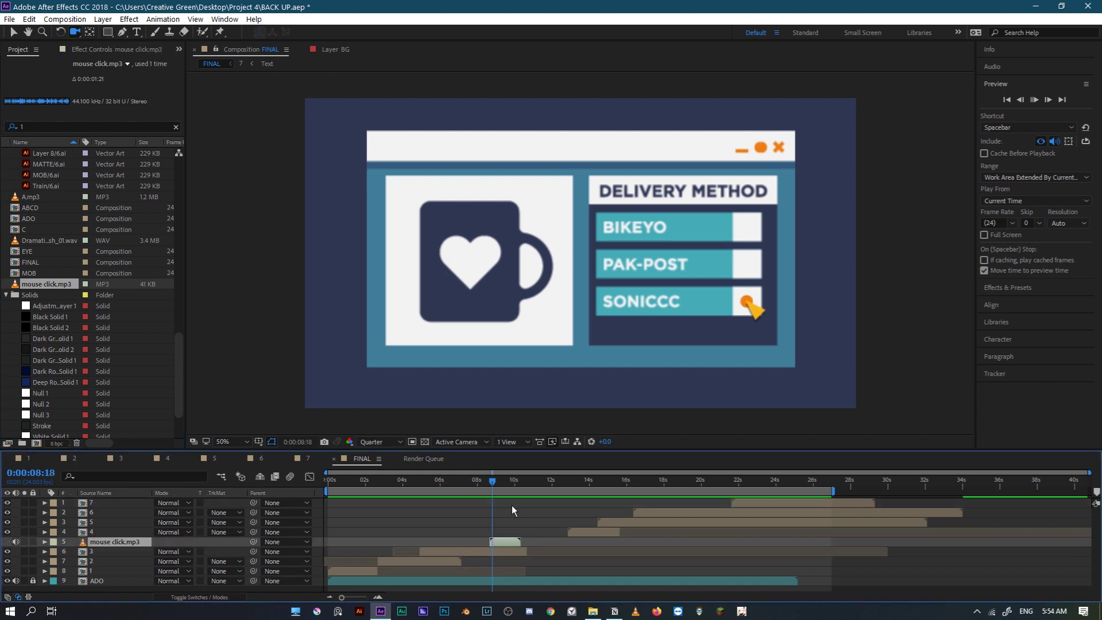
pyautogui.moveTo(497, 479); pyautogui.dragTo(481, 486)
pyautogui.moveTo(504, 543); pyautogui.dragTo(489, 540)
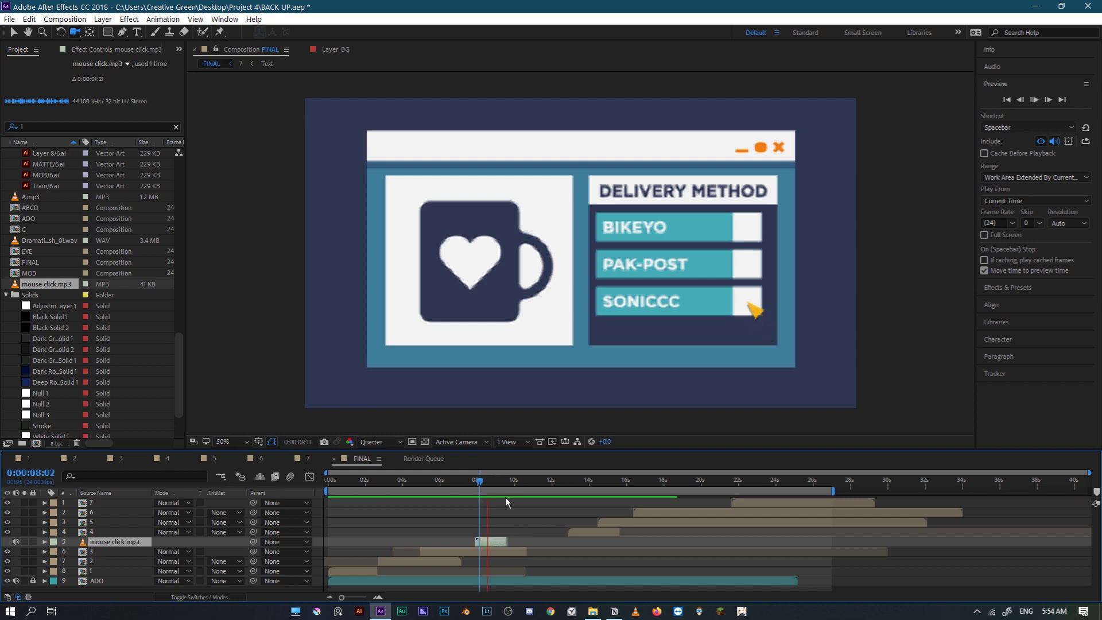
pyautogui.click(477, 481)
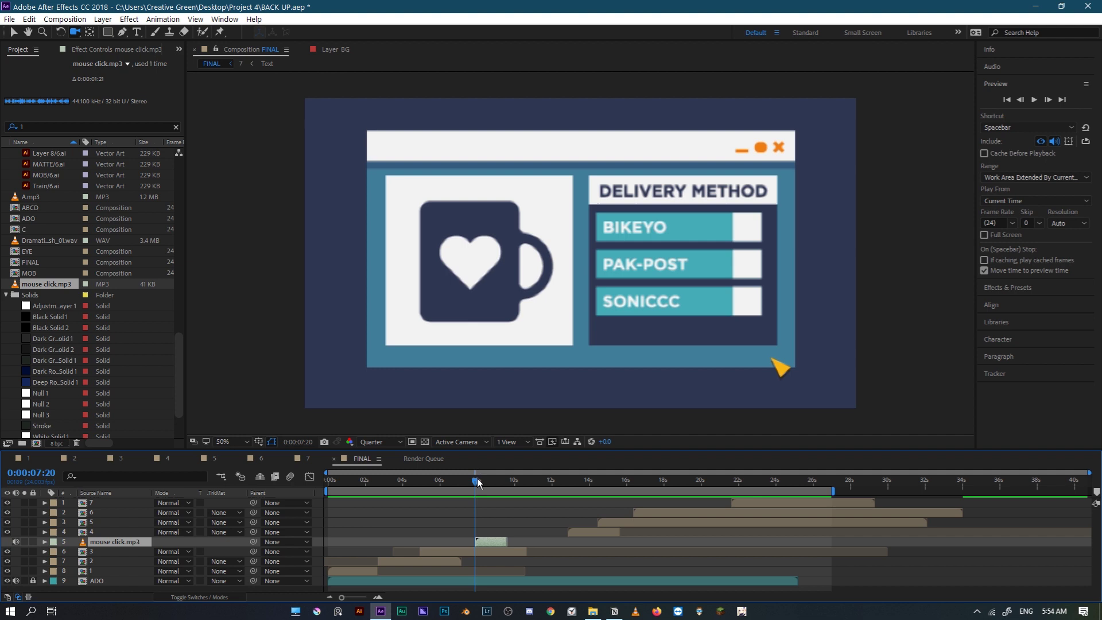
pyautogui.press('space')
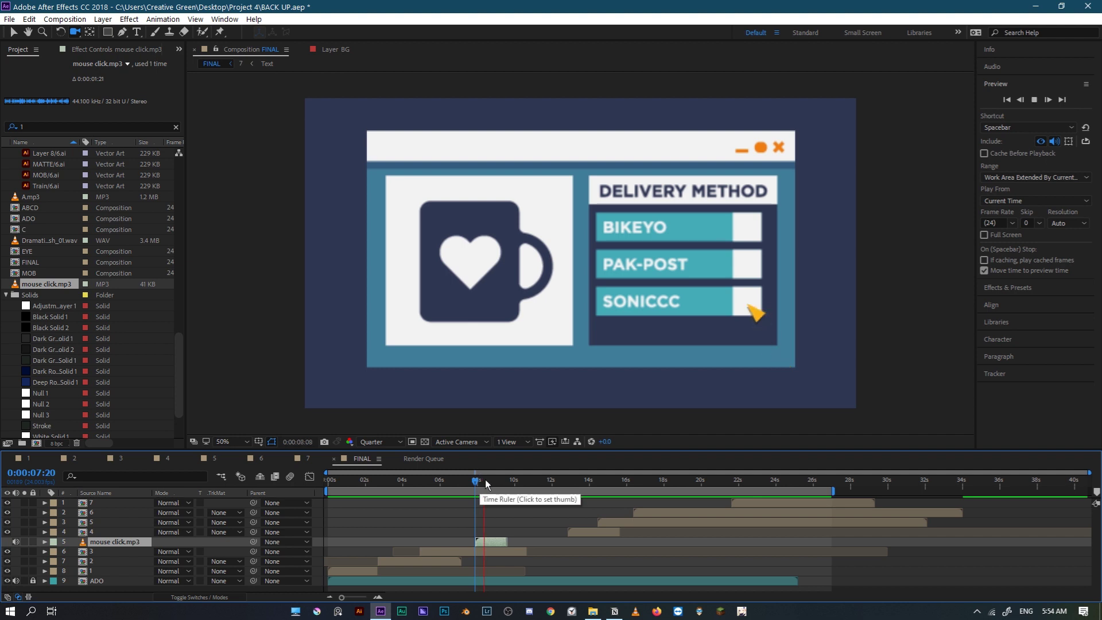
# Step: Raise the Audio Levels of the mouse click.mp3 layer to +11.00 dB and check the sound against the cursor's click
pyautogui.moveTo(485, 480); pyautogui.dragTo(487, 482)
pyautogui.press('l')
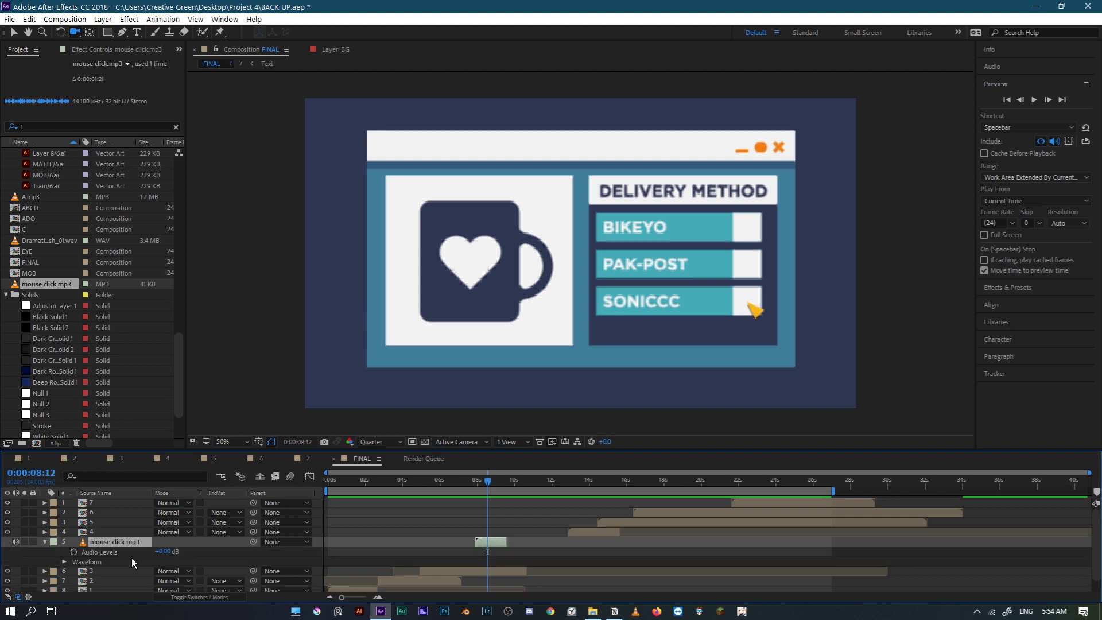
pyautogui.moveTo(163, 553); pyautogui.dragTo(355, 562)
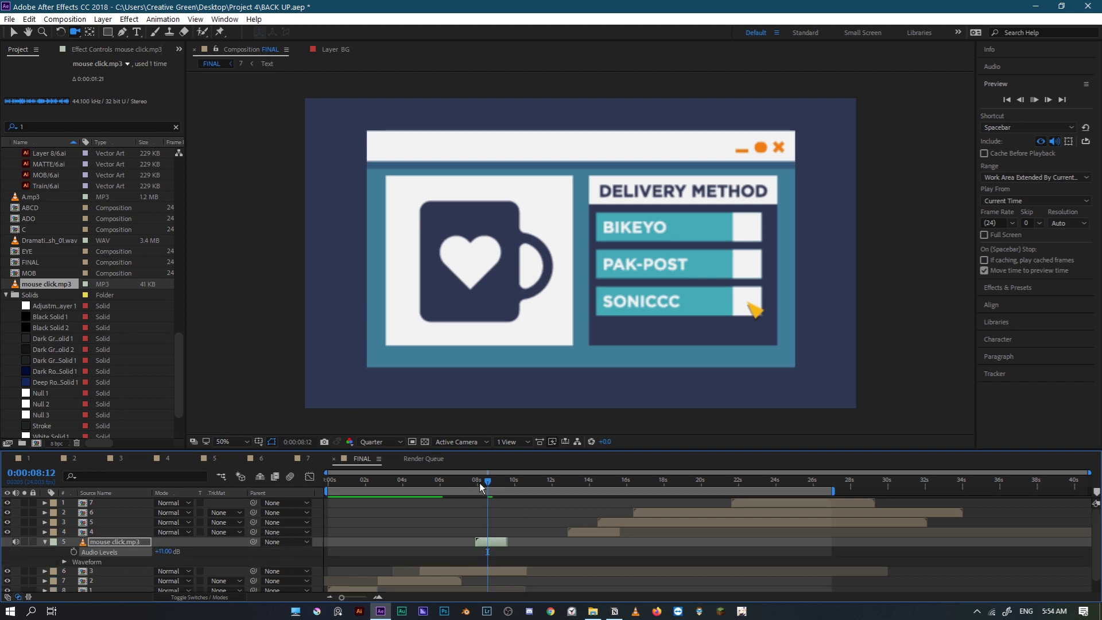
pyautogui.press('space')
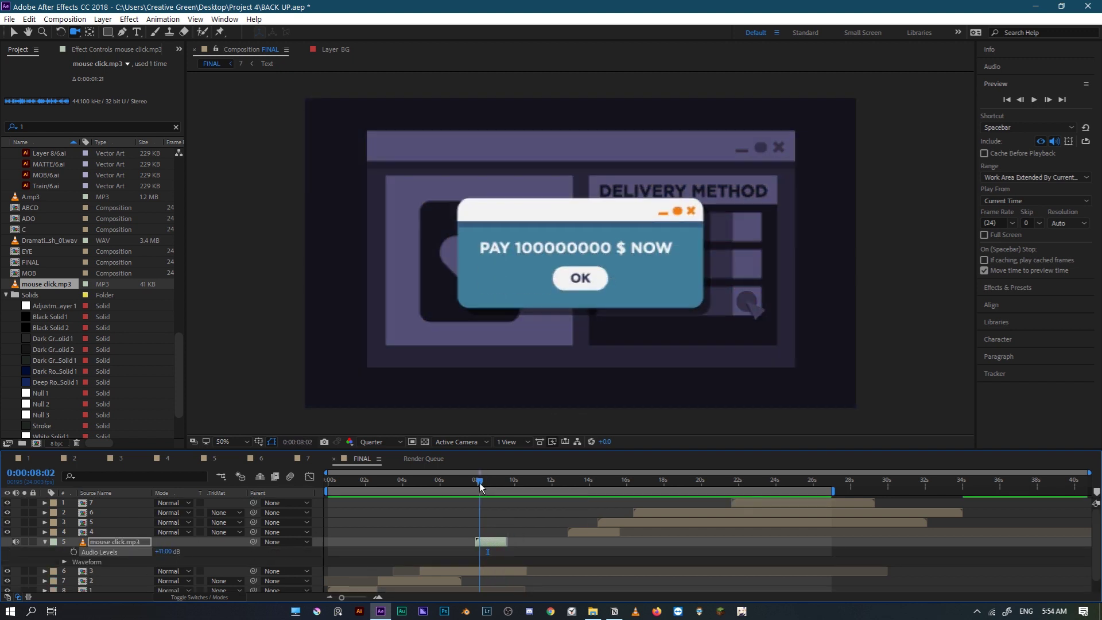
pyautogui.click(477, 484)
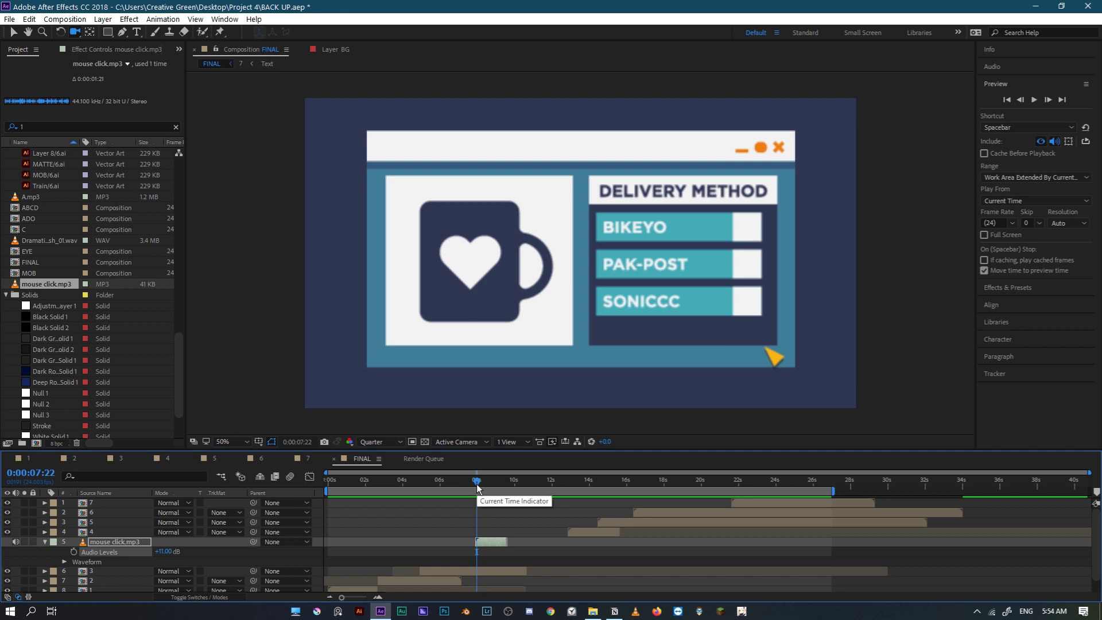
pyautogui.click(46, 544)
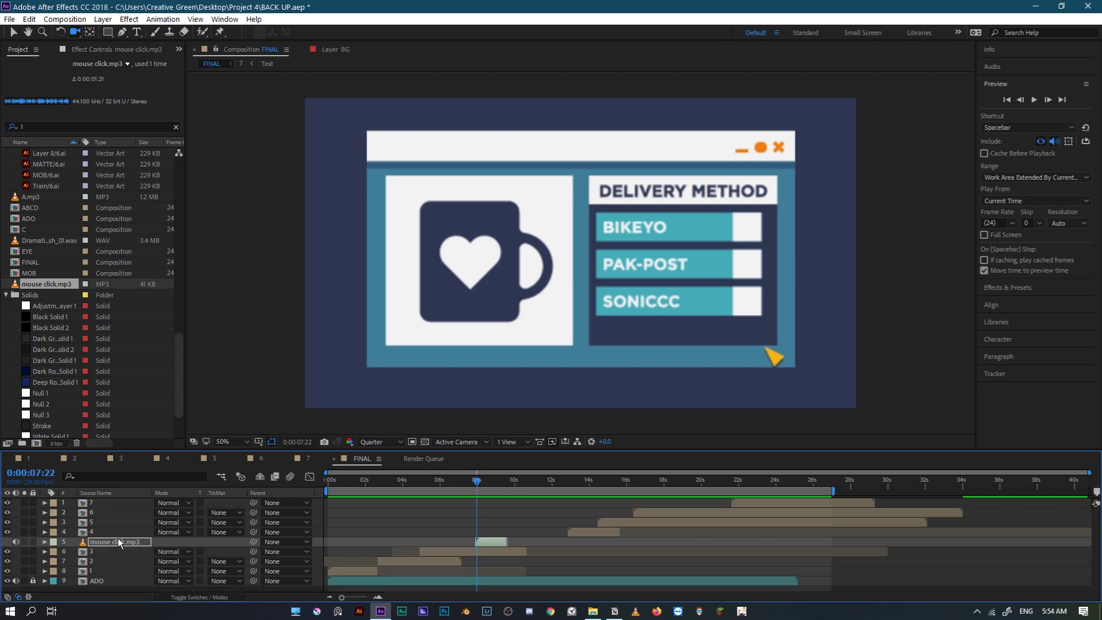
# Step: Review the sequence from the start and extend the end of layer 3 to about 11 s
pyautogui.moveTo(428, 484); pyautogui.dragTo(288, 523)
pyautogui.press('space')
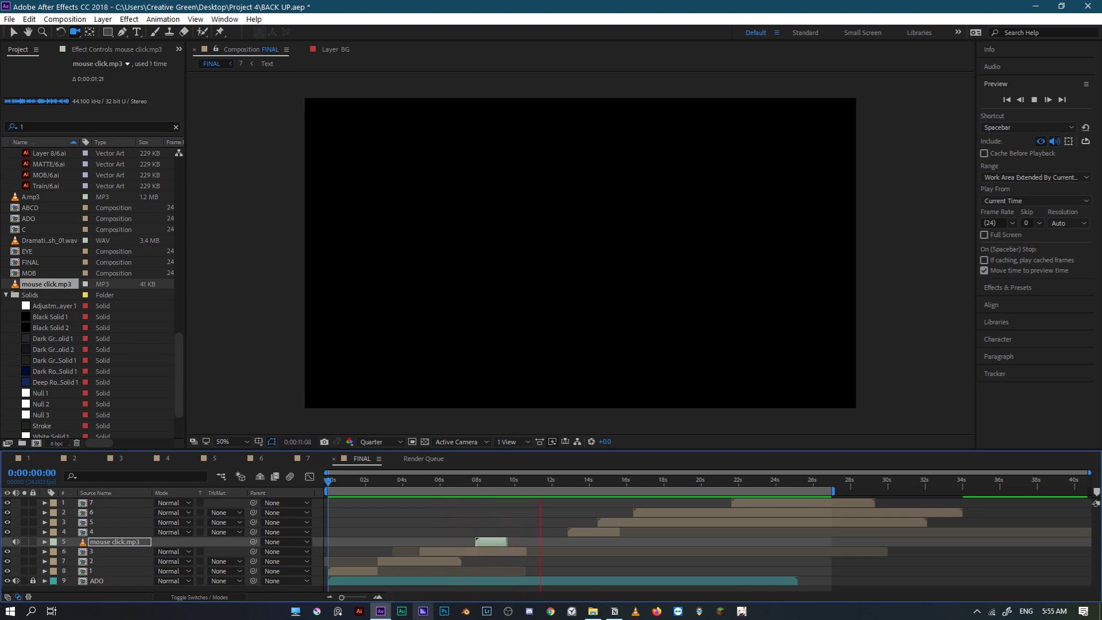
pyautogui.press('space')
pyautogui.click(526, 482)
pyautogui.click(528, 549)
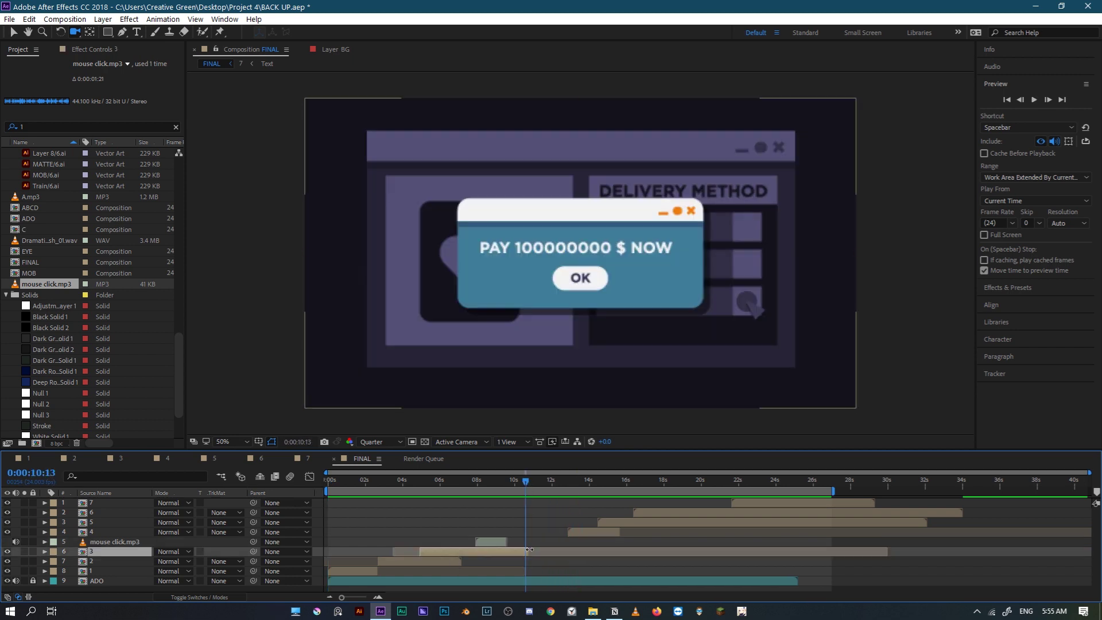
pyautogui.press('space')
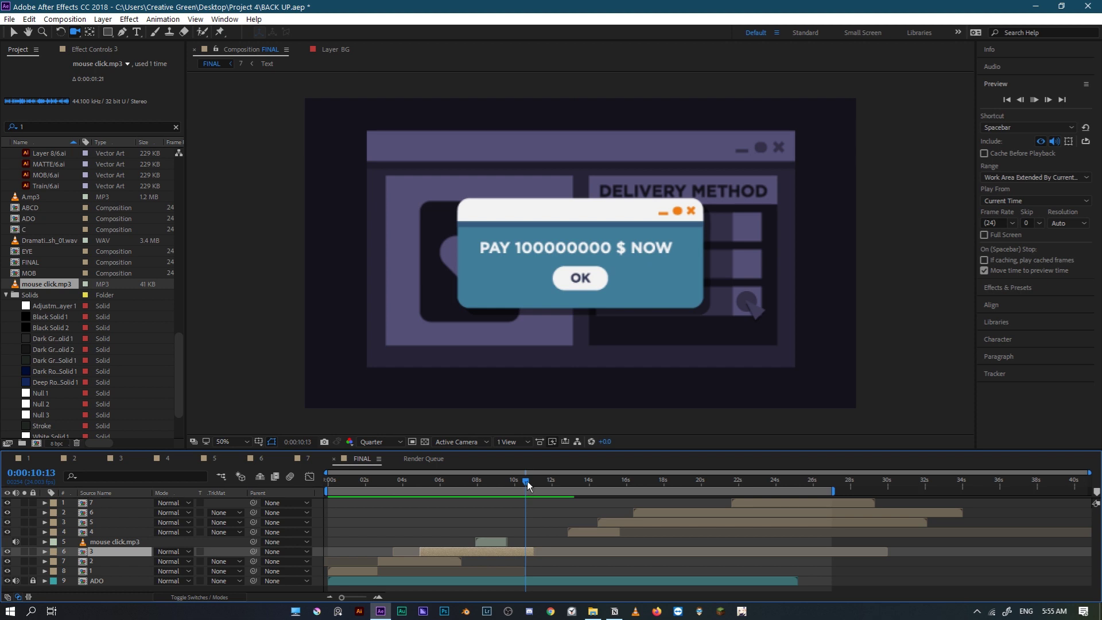
# Step: Split layer 3 in the FINAL composition at 0:00:10:20, near its end
pyautogui.click(525, 486)
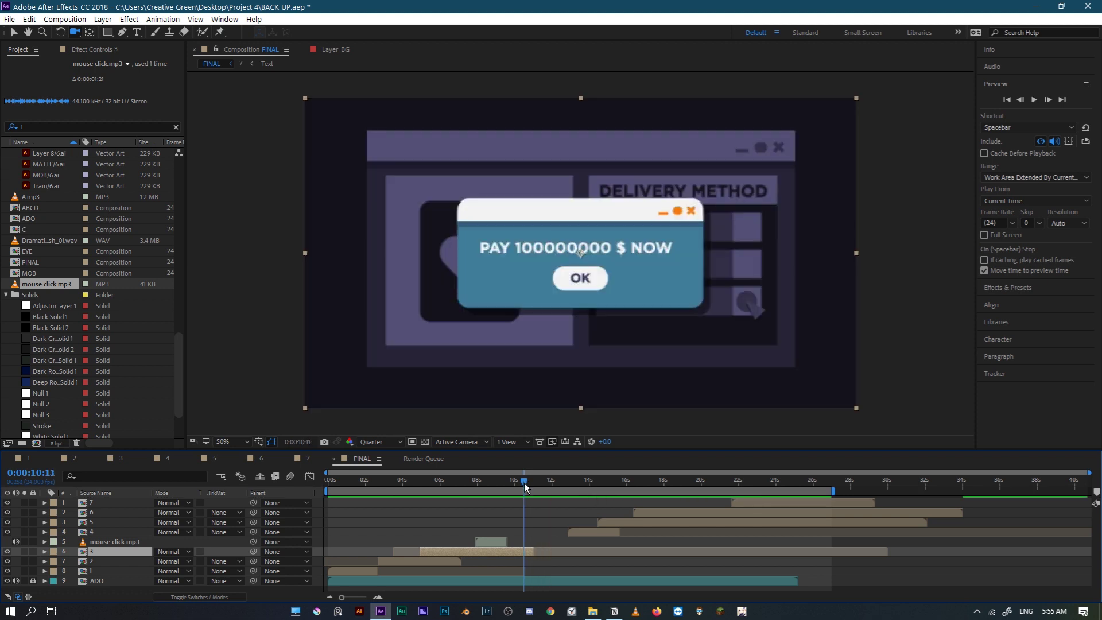
pyautogui.moveTo(529, 490)
pyautogui.mouseDown()
pyautogui.moveTo(514, 489)
pyautogui.moveTo(526, 484)
pyautogui.mouseUp()
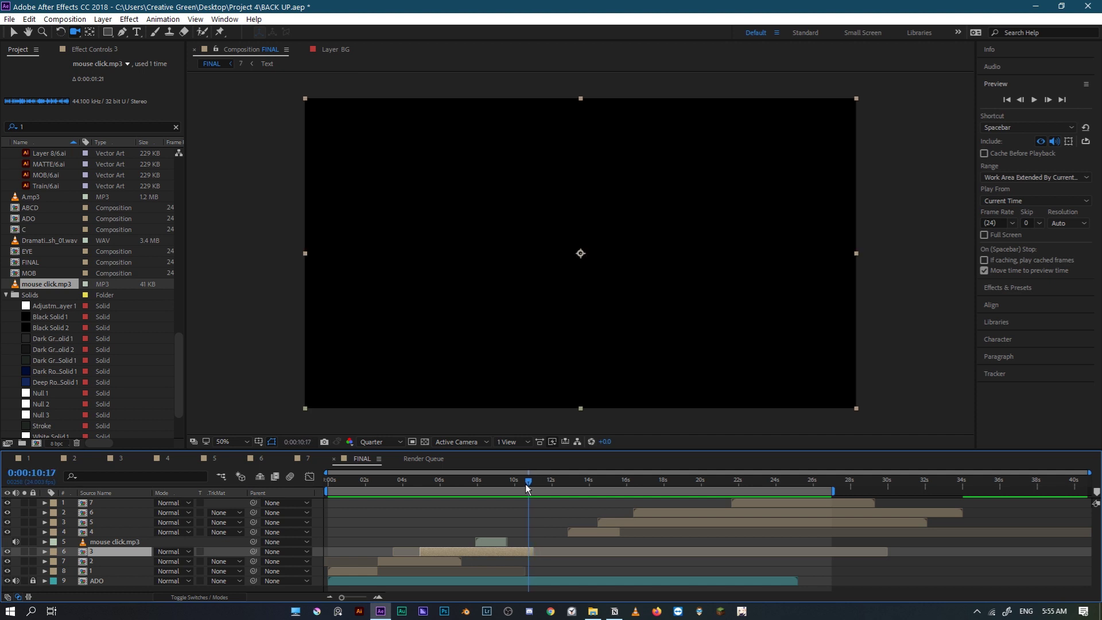
pyautogui.press('pageup')
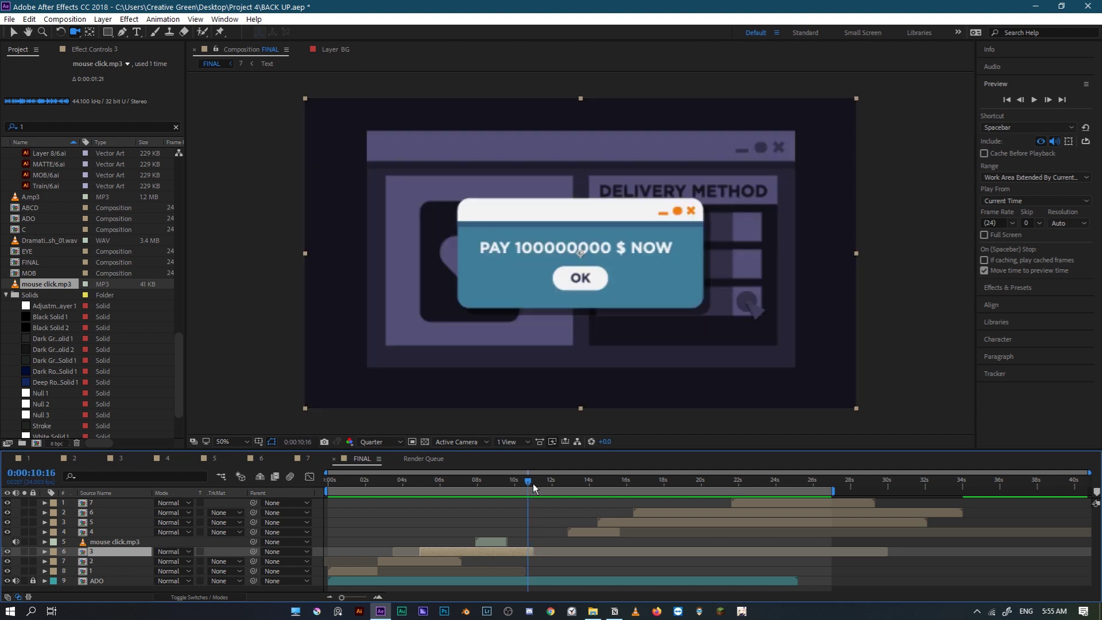
pyautogui.press('pagedown')
pyautogui.press('pagedown')
pyautogui.press('pagedown')
pyautogui.press('pagedown')
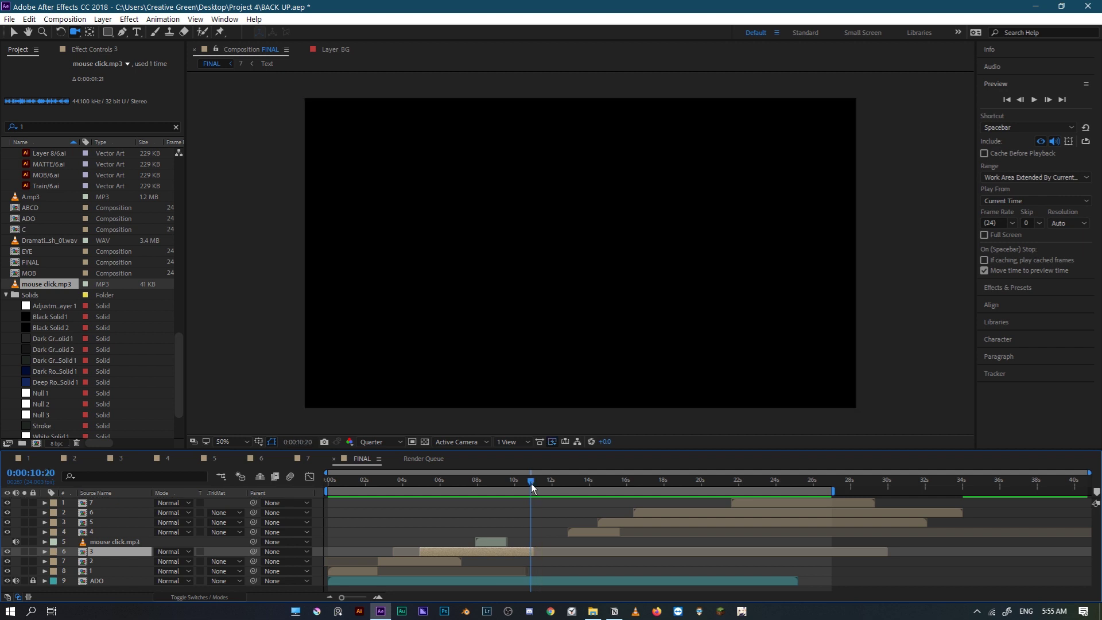
pyautogui.click(378, 597)
pyautogui.moveTo(369, 598); pyautogui.dragTo(363, 599)
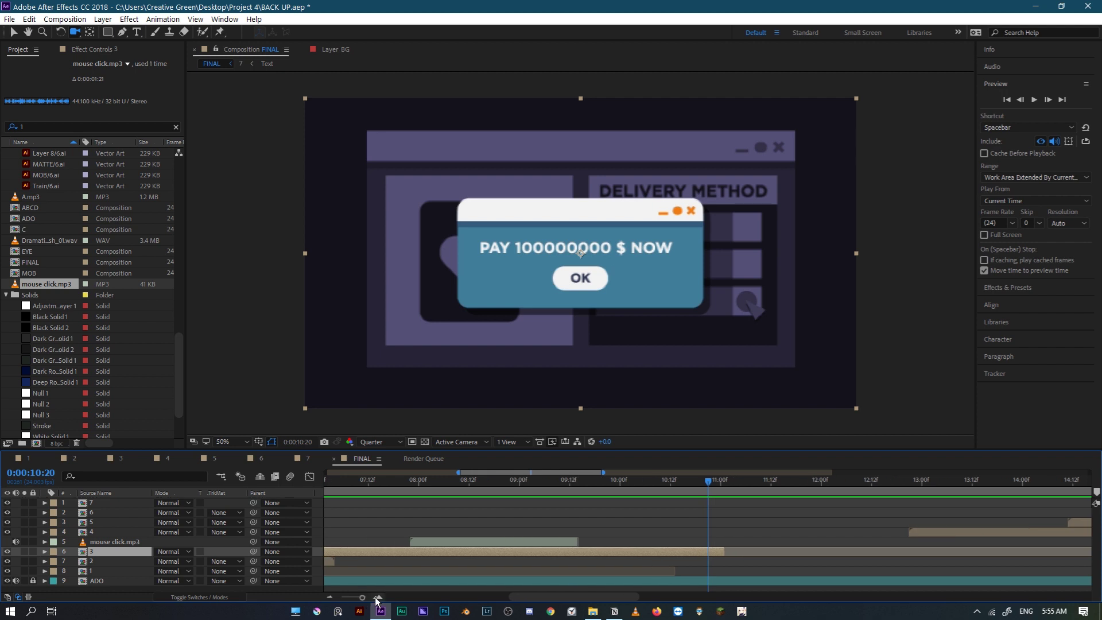
pyautogui.click(378, 599)
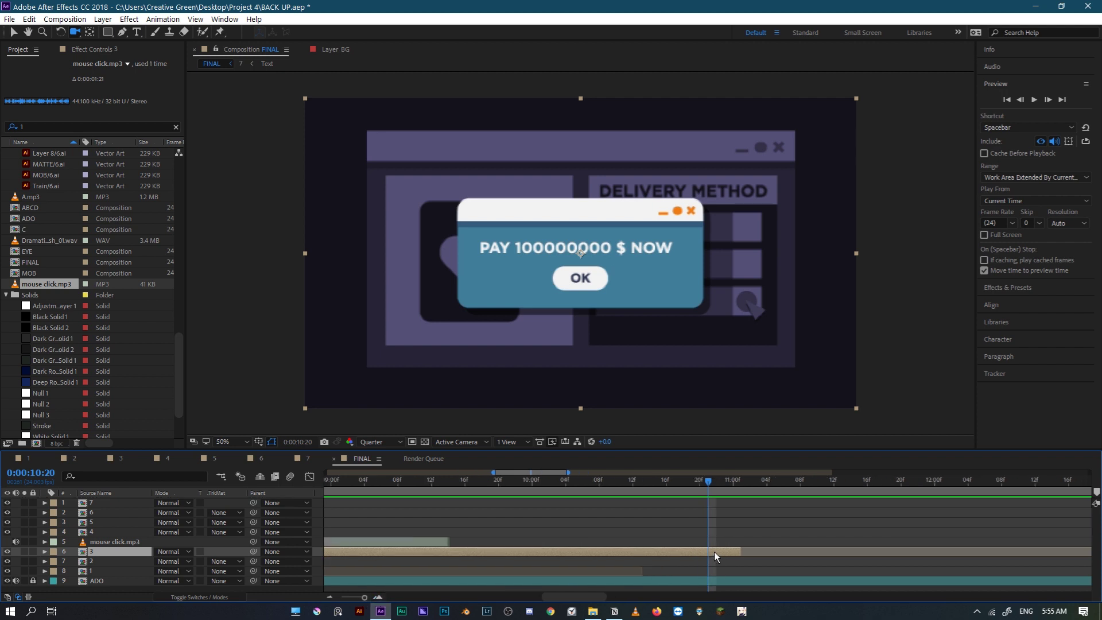
pyautogui.hotkey('ctrl', 'shift', 'd')
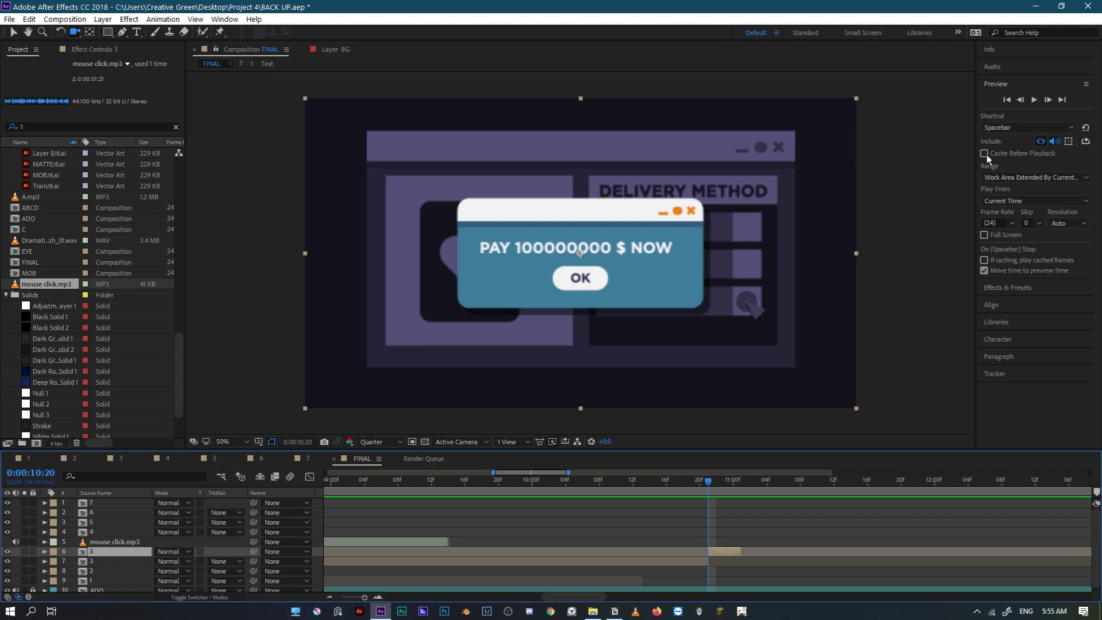
# Step: Apply a Tint effect to the split-off end of layer 3, mapping white to red and black to blue 0048FF
pyautogui.click(129, 19)
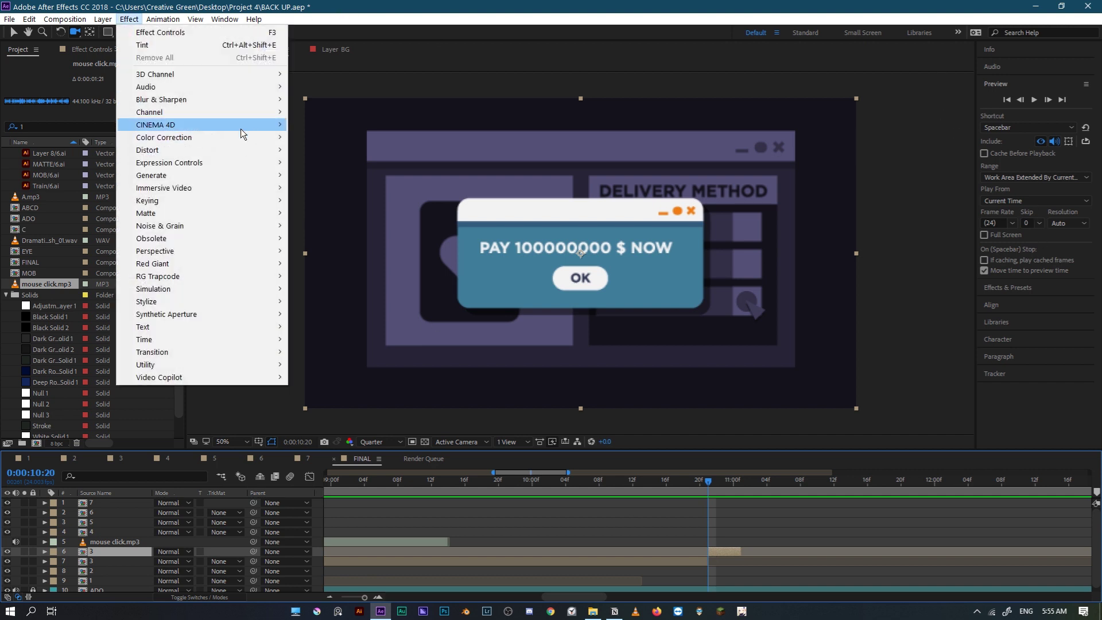
pyautogui.moveTo(242, 143)
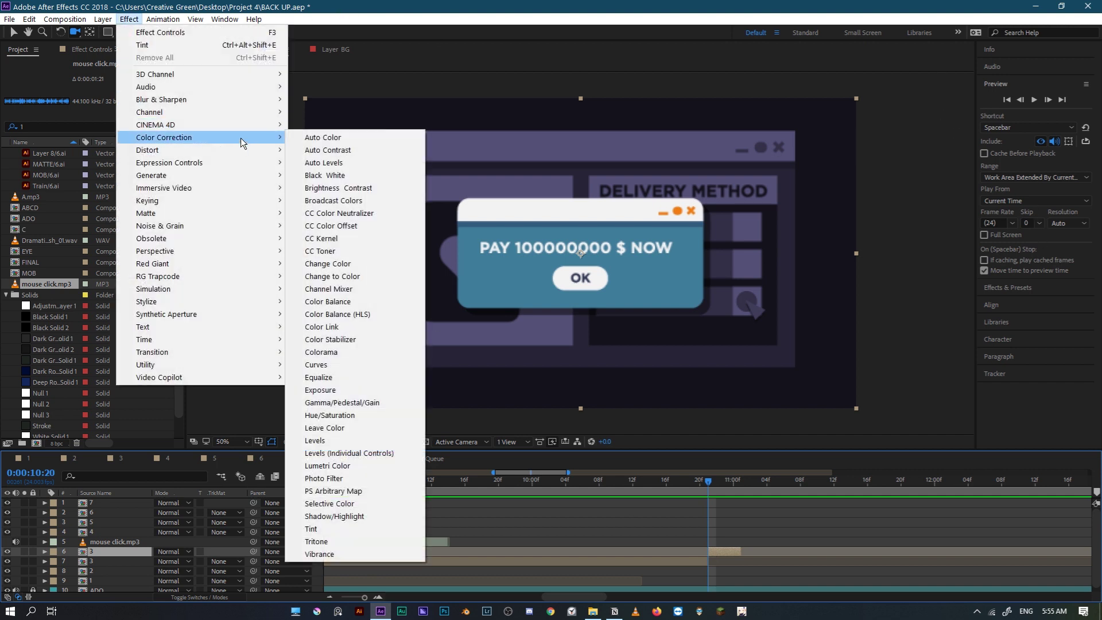
pyautogui.click(357, 531)
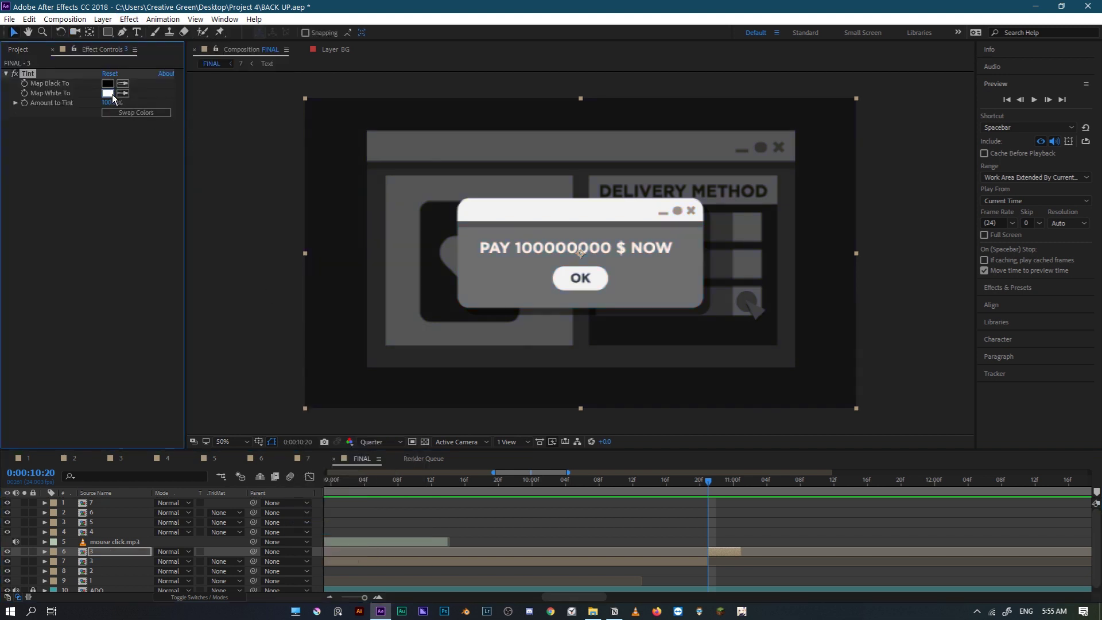
pyautogui.click(110, 94)
pyautogui.click(560, 233)
pyautogui.click(664, 236)
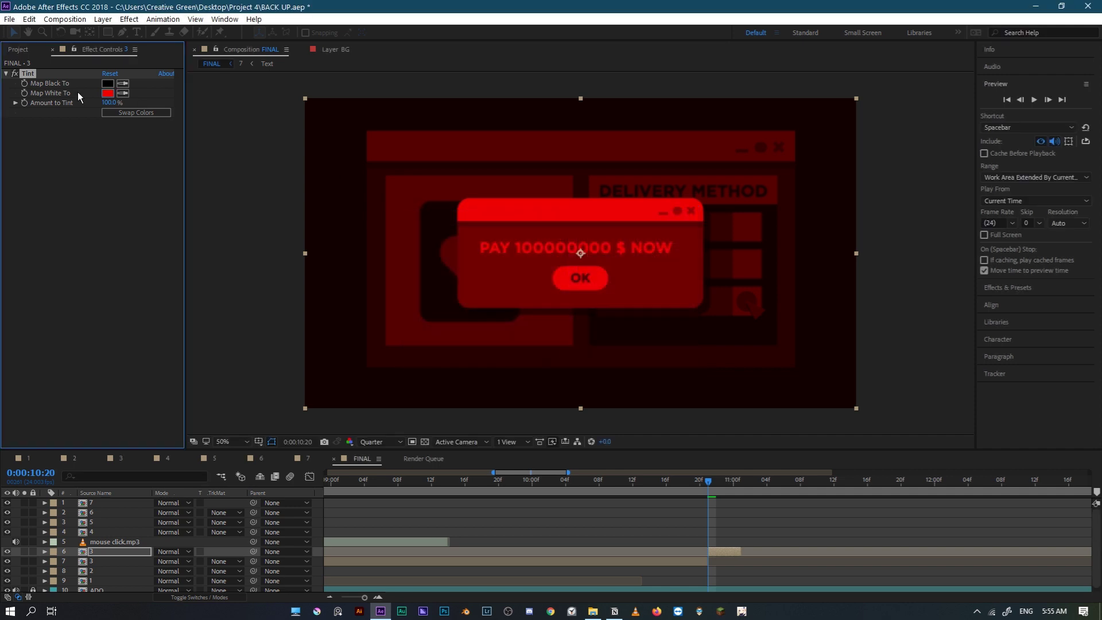
pyautogui.click(108, 83)
pyautogui.click(573, 290)
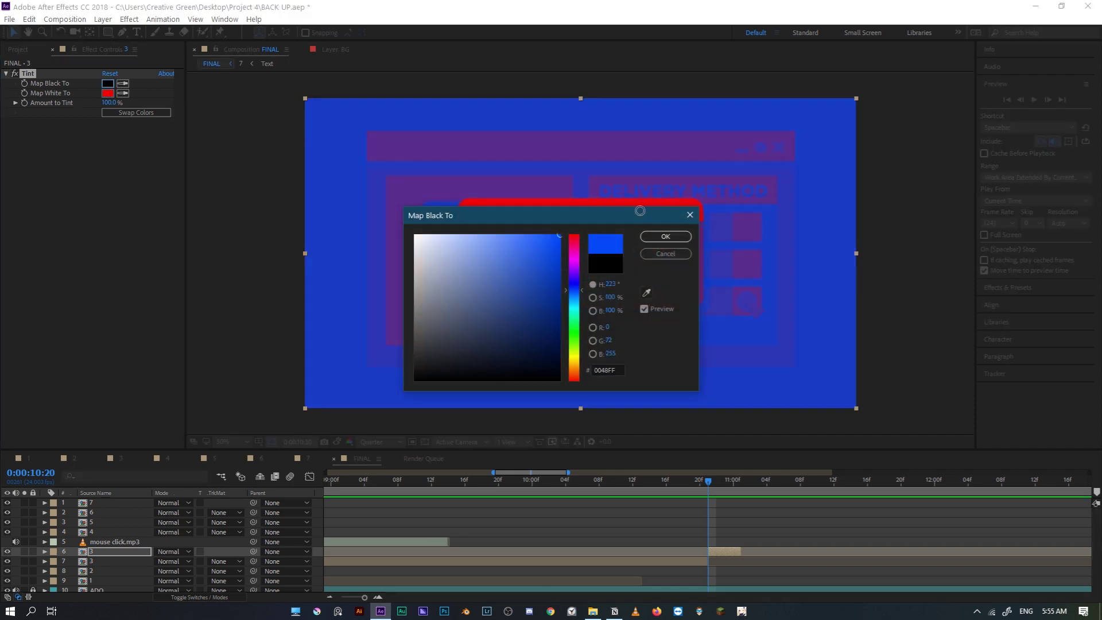
pyautogui.click(665, 236)
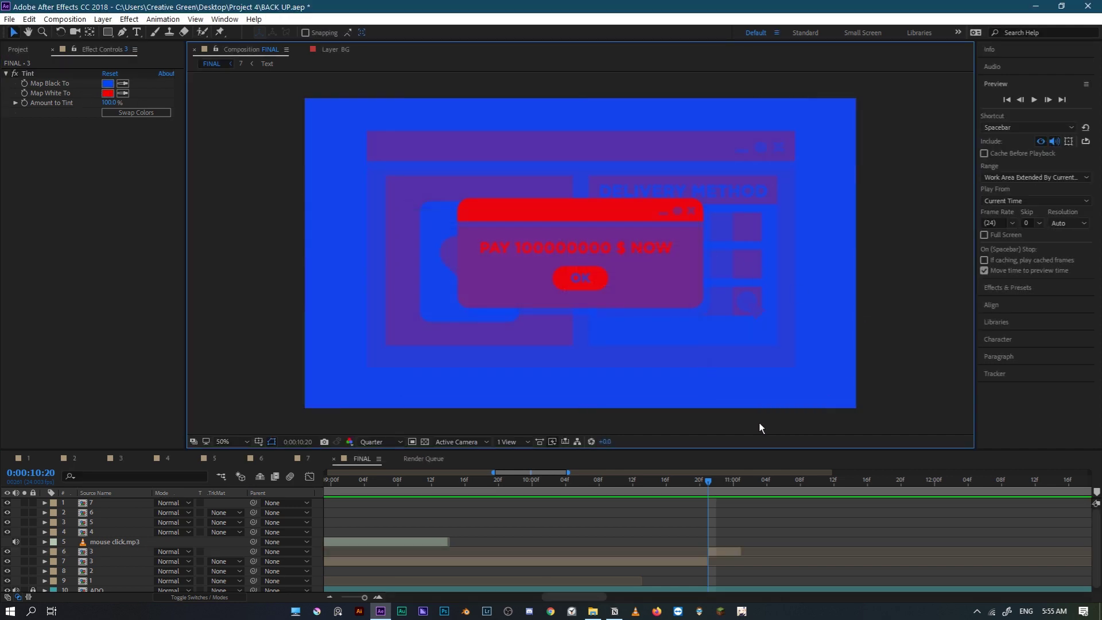
# Step: Trim the untinted layer 3 to about 0:00:10:18, move the tinted piece up against it, and split that piece at 0:00:10:20
pyautogui.moveTo(710, 484); pyautogui.dragTo(673, 483)
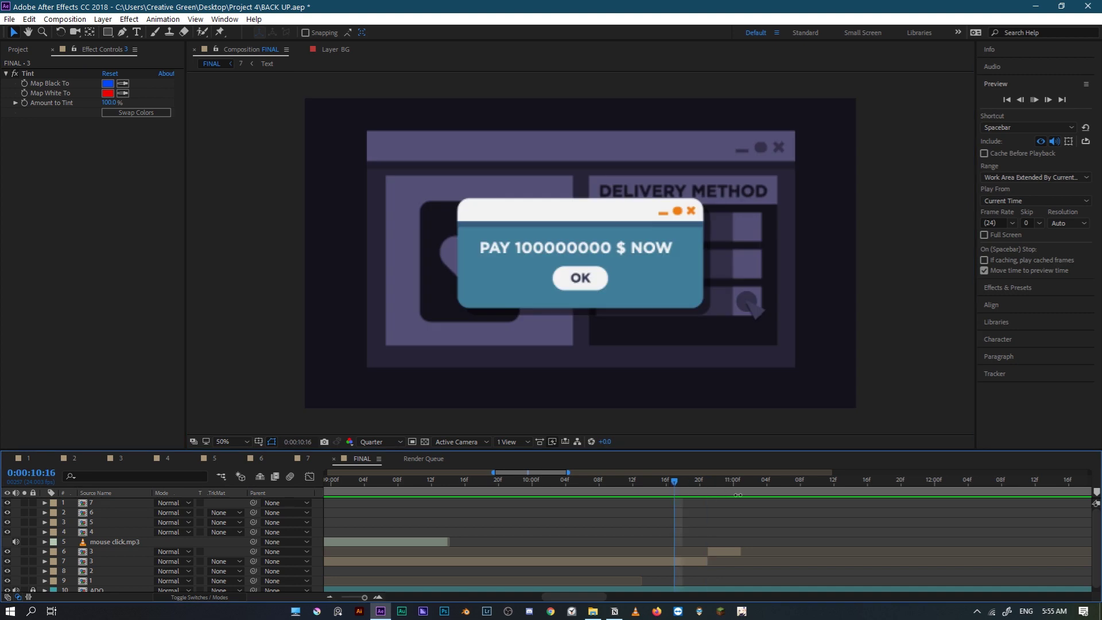
pyautogui.click(716, 484)
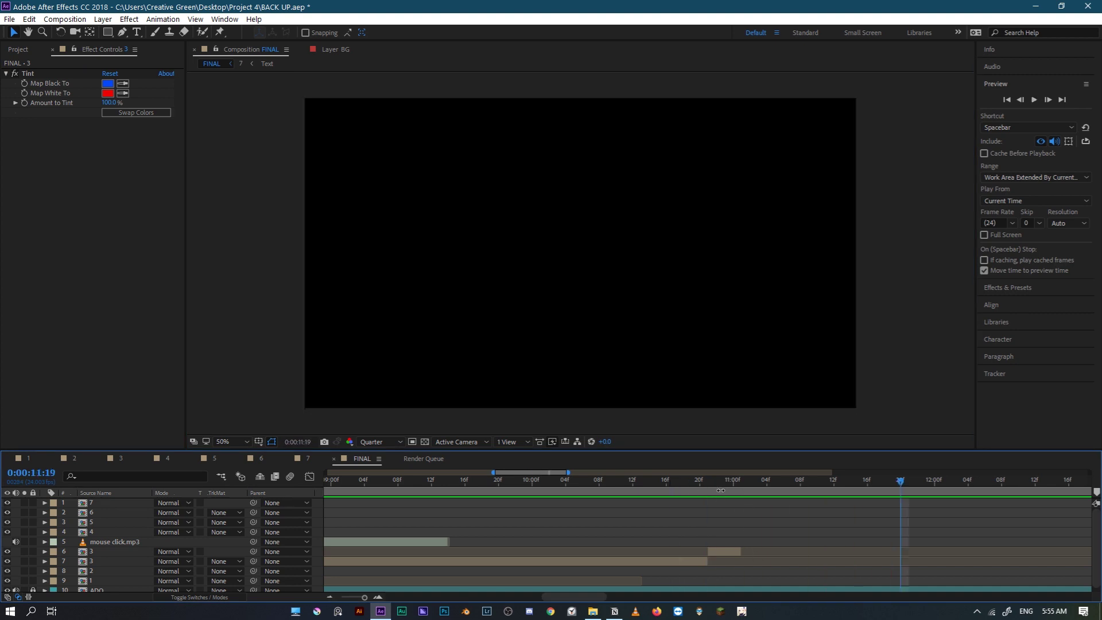
pyautogui.moveTo(713, 486); pyautogui.dragTo(683, 485)
pyautogui.click(700, 561)
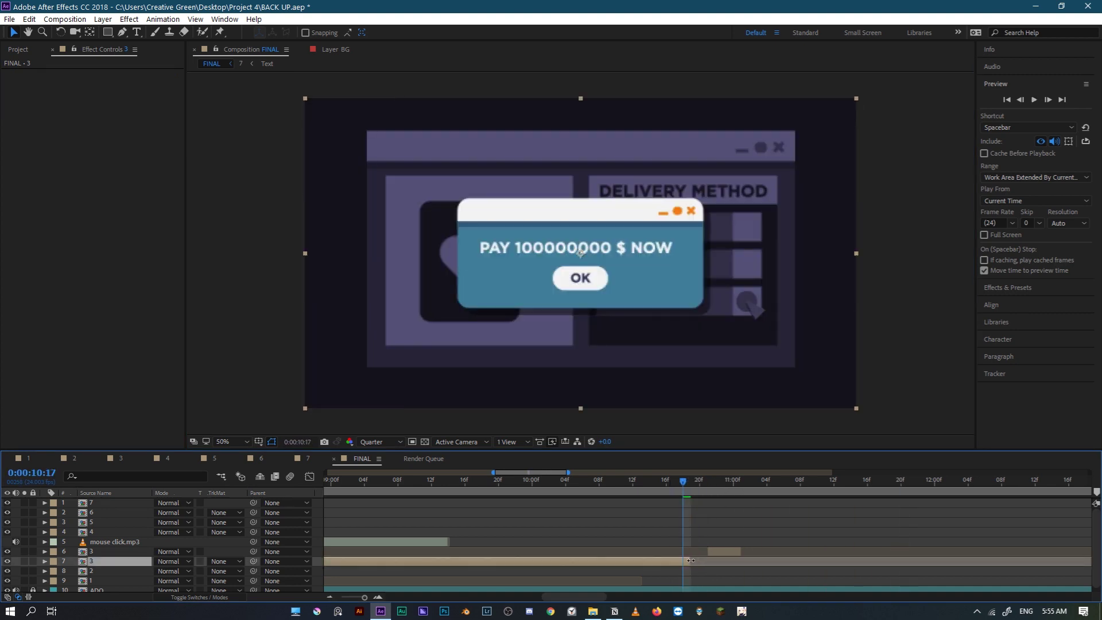
pyautogui.click(715, 554)
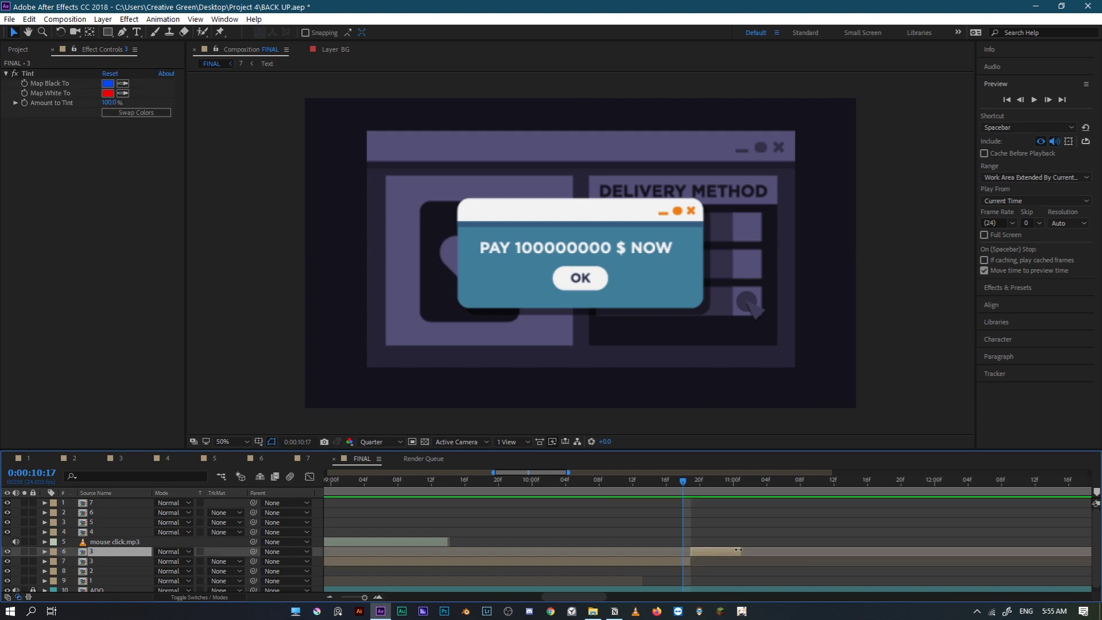
pyautogui.moveTo(701, 485); pyautogui.dragTo(710, 486)
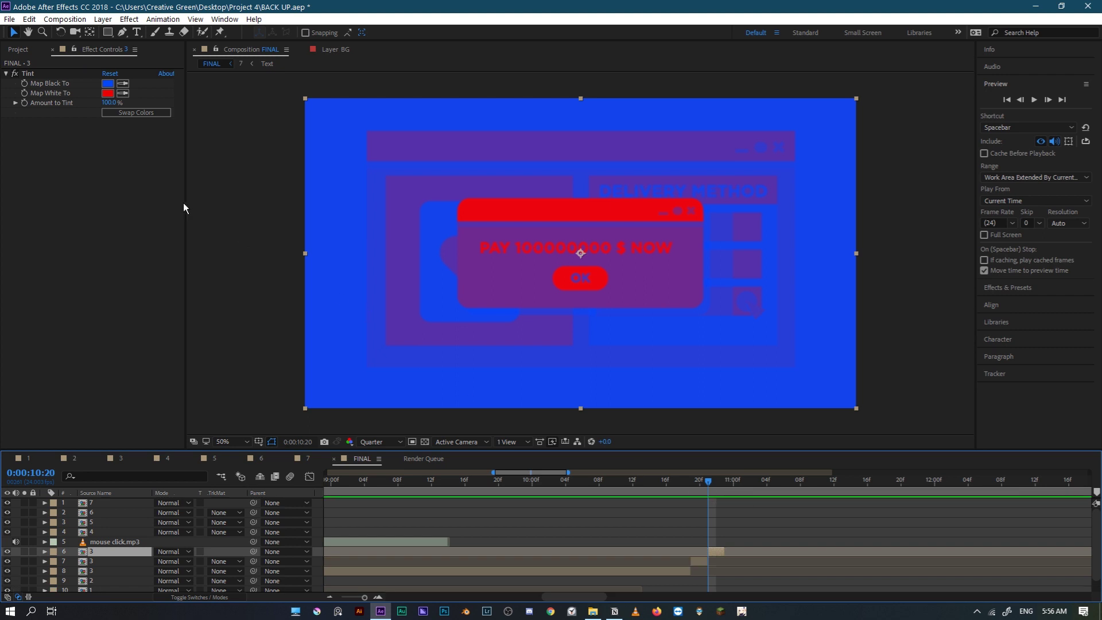
# Step: Change the Tint of the last layer 3 piece to map white to black 000000 and black to white FFFFFF
pyautogui.click(108, 93)
pyautogui.moveTo(549, 275); pyautogui.dragTo(347, 180)
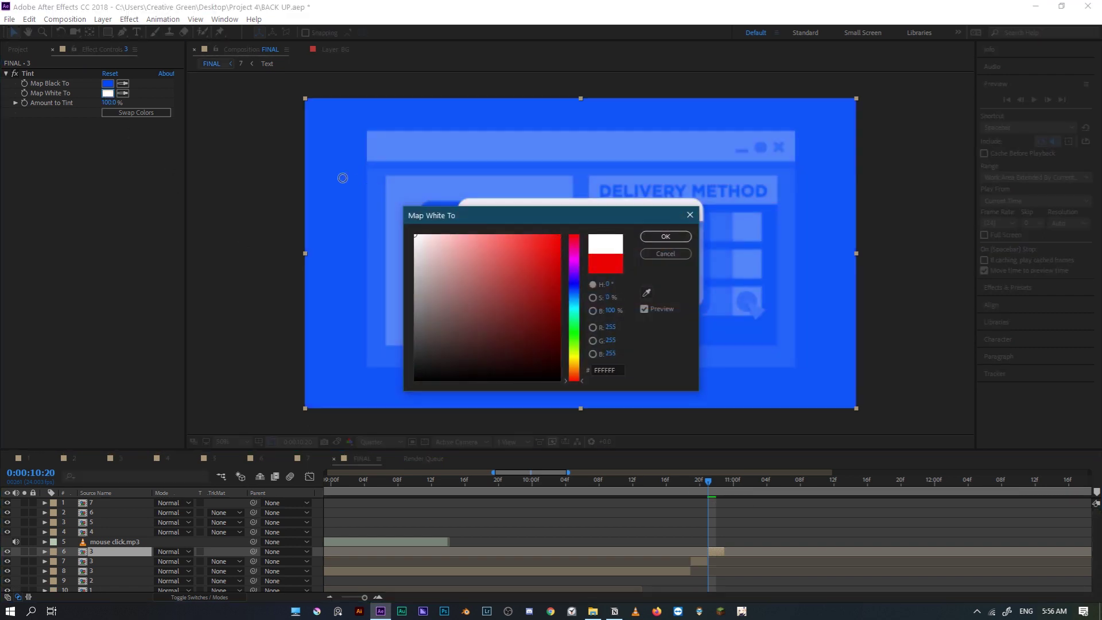
pyautogui.moveTo(544, 256); pyautogui.dragTo(418, 384)
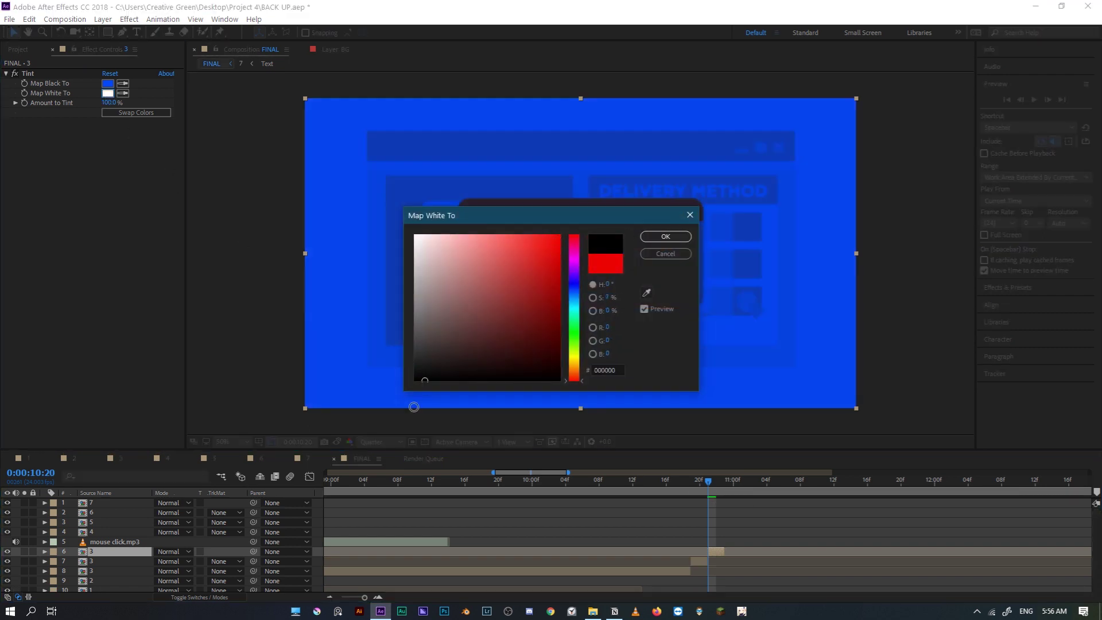
pyautogui.click(665, 237)
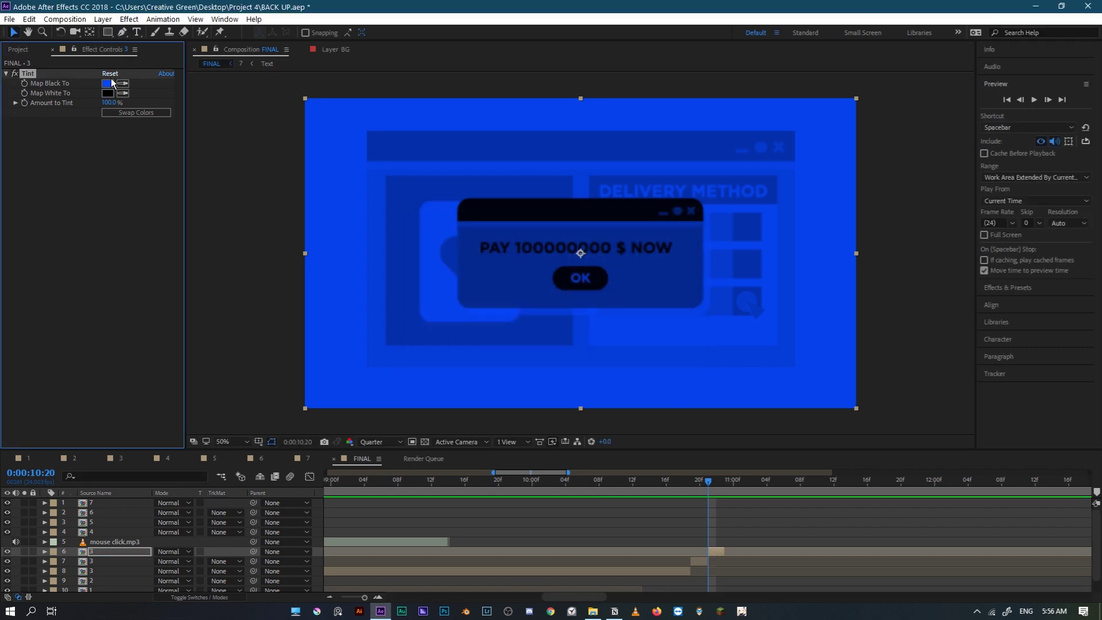
pyautogui.click(107, 84)
pyautogui.moveTo(437, 258); pyautogui.dragTo(387, 218)
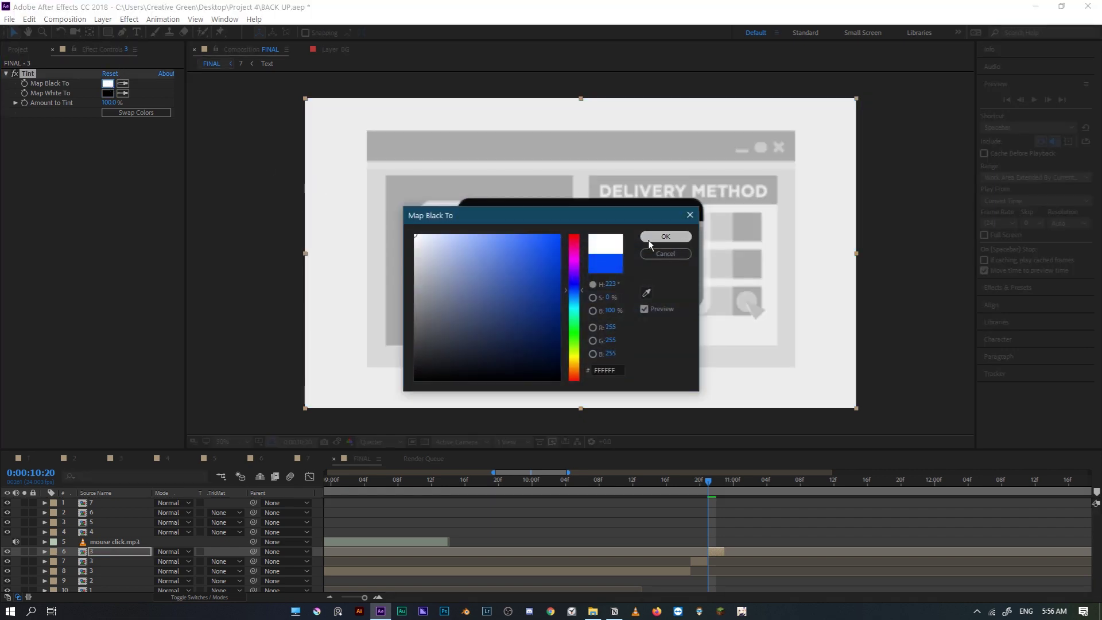
pyautogui.click(665, 236)
# Step: Preview the FINAL sequence from about 10 s to the end to check the colour flashes and the following scenes
pyautogui.press(',')
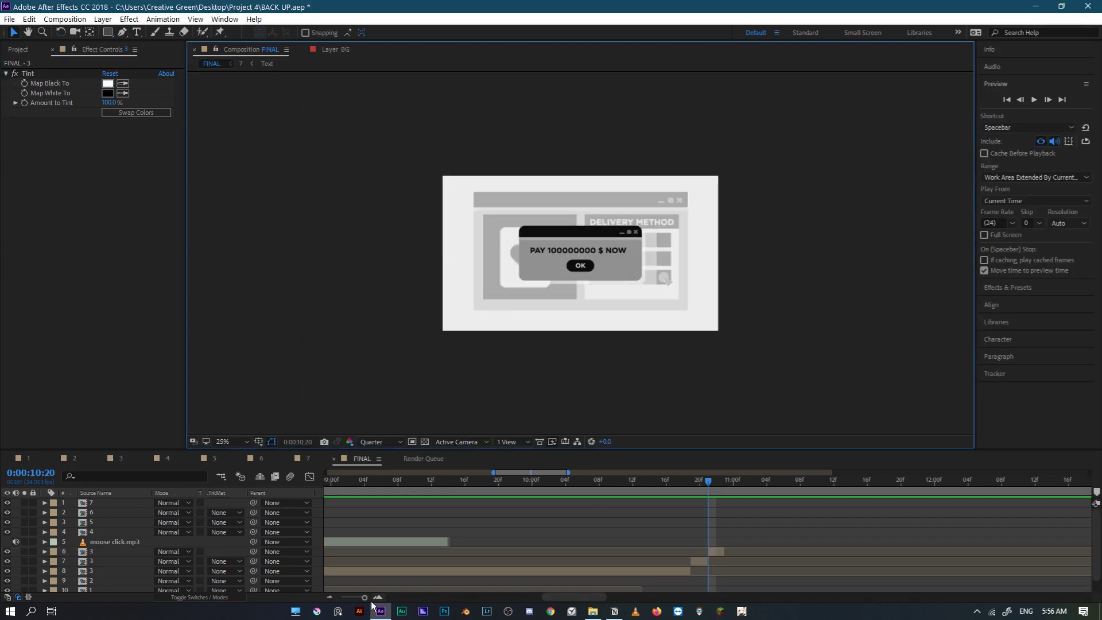
pyautogui.press('-')
pyautogui.press('-')
pyautogui.press('-')
pyautogui.press('-')
pyautogui.press('-')
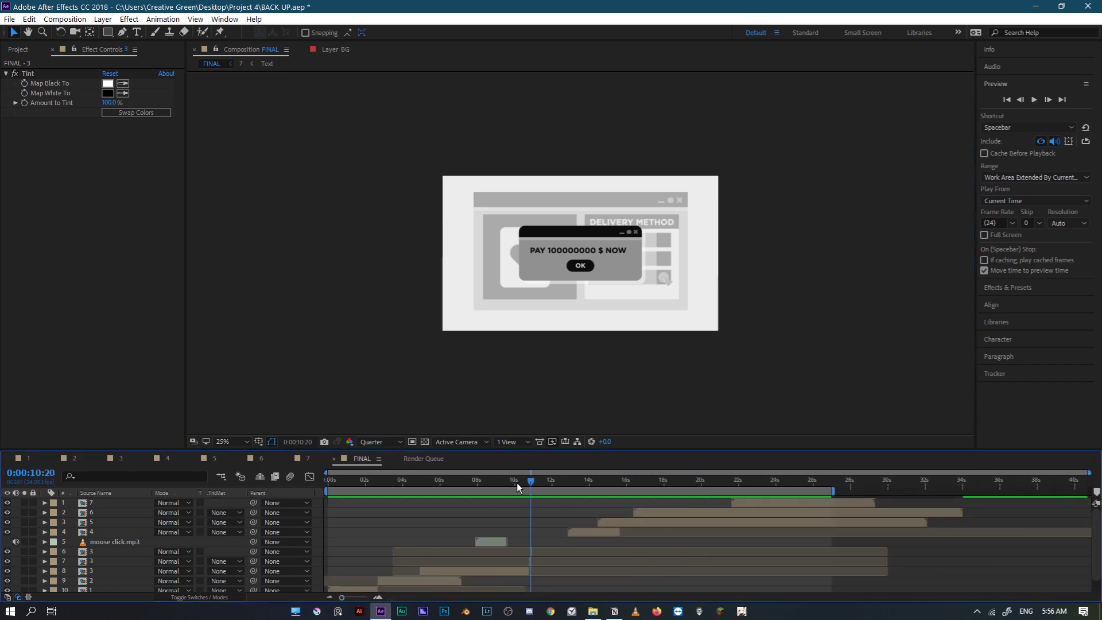
pyautogui.click(519, 482)
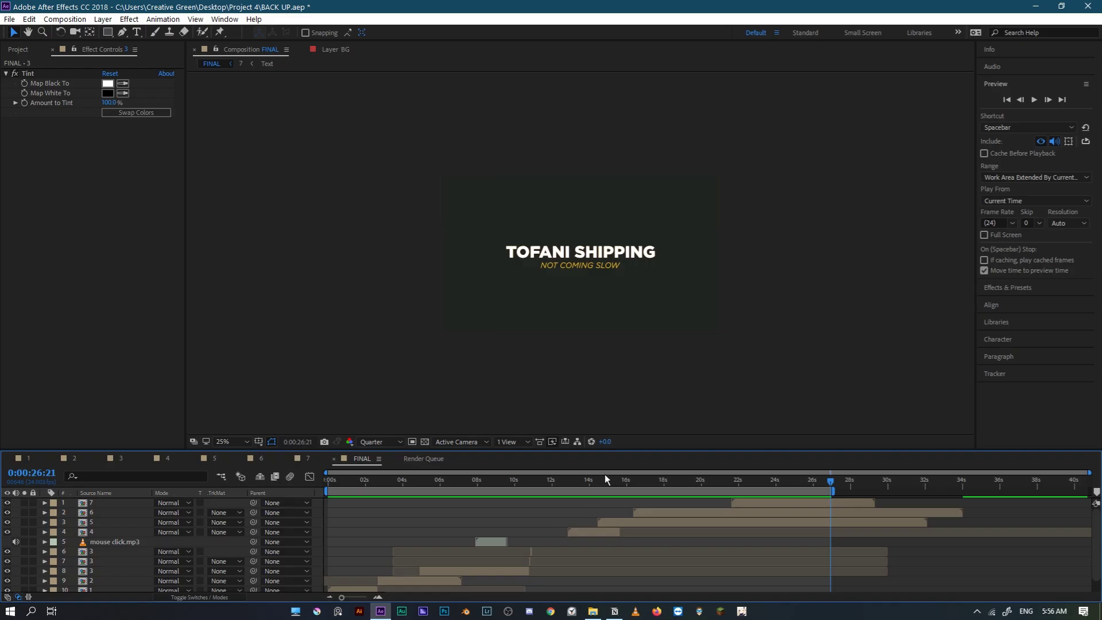
pyautogui.moveTo(820, 477); pyautogui.dragTo(250, 534)
# Step: Examine the angry face on the leaf background around 14 s, where scene 5 begins over scene 4
pyautogui.click(558, 483)
pyautogui.moveTo(558, 482); pyautogui.dragTo(599, 494)
pyautogui.scroll(6, 693, 296)
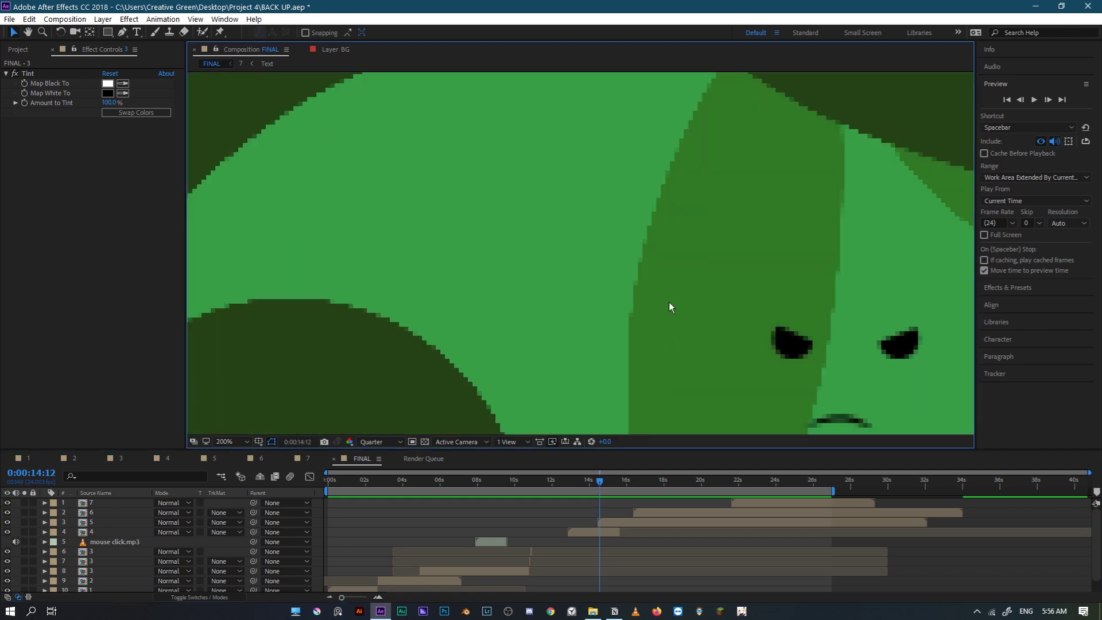
pyautogui.moveTo(669, 302); pyautogui.dragTo(369, 172)
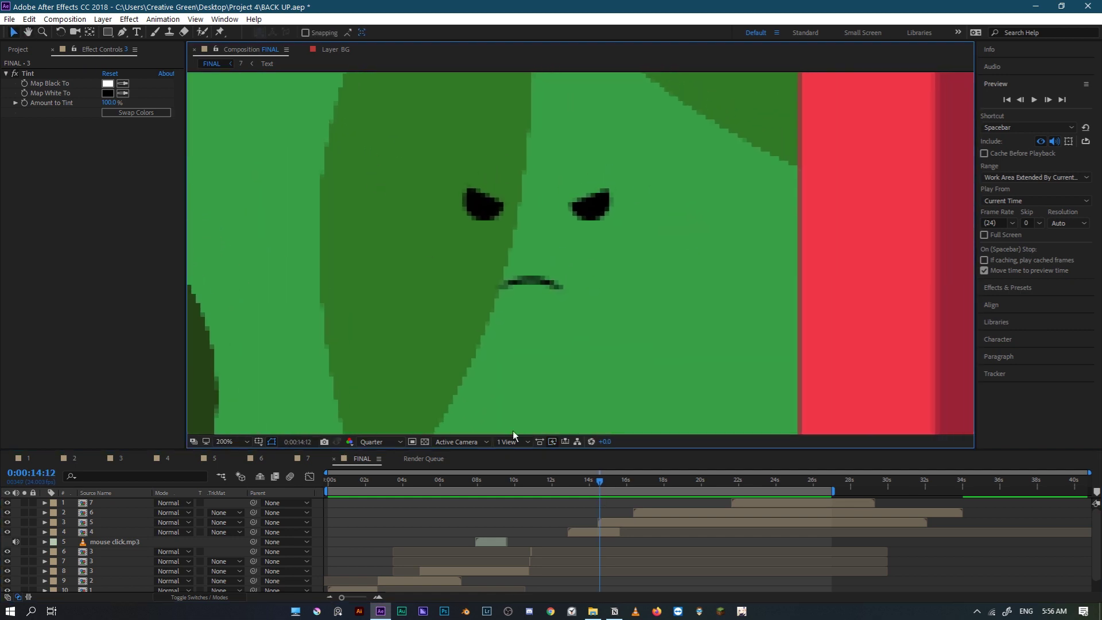
pyautogui.click(598, 481)
pyautogui.moveTo(597, 481); pyautogui.dragTo(597, 484)
pyautogui.scroll(-6, 612, 263)
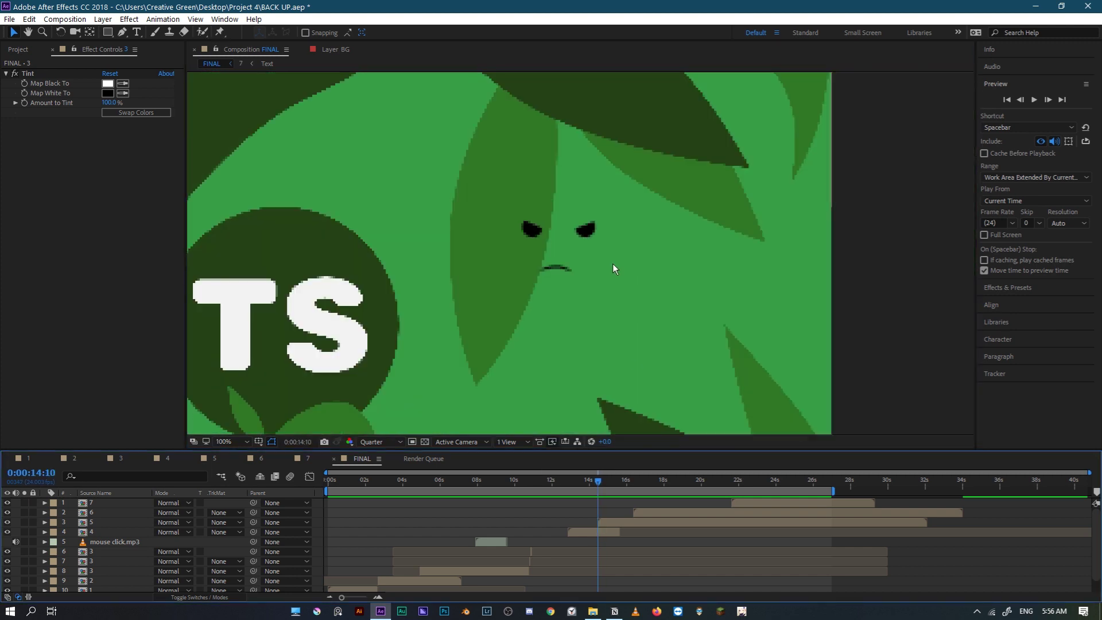
pyautogui.scroll(2, 611, 263)
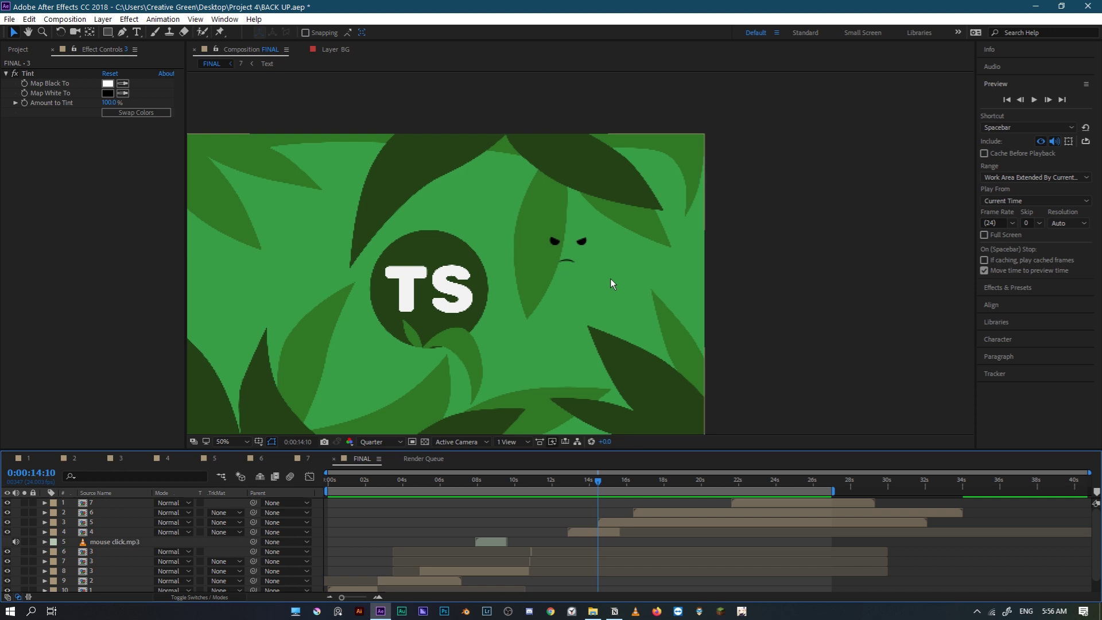
# Step: Find the composition that contains the face, opening composition 5, and turn on the transparency grid there
pyautogui.click(601, 536)
pyautogui.doubleClick(601, 536)
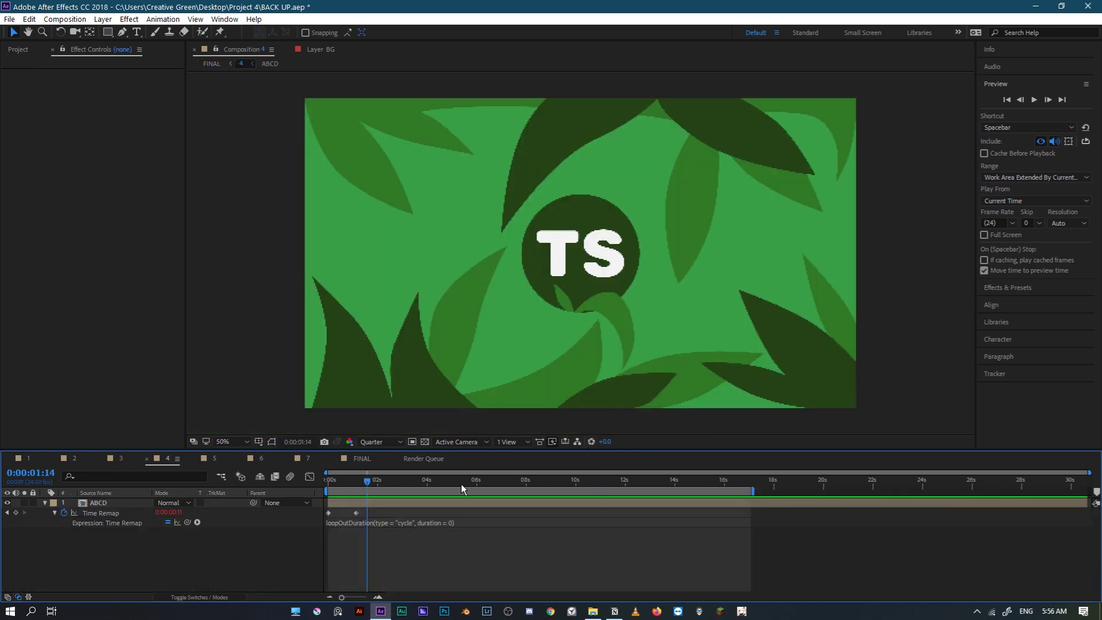
pyautogui.click(119, 458)
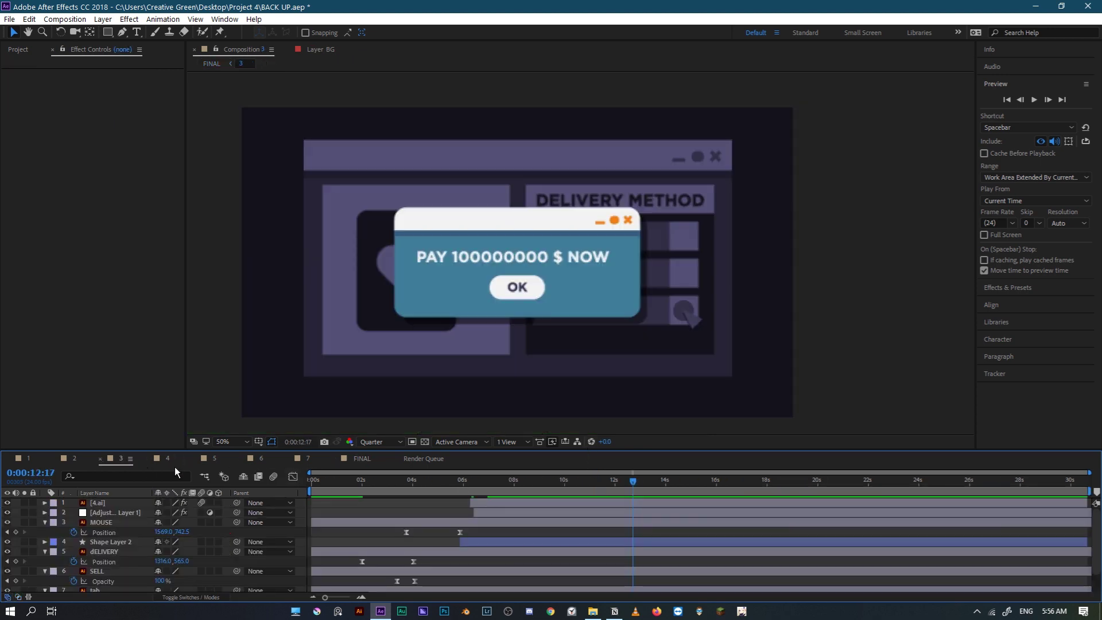
pyautogui.click(210, 459)
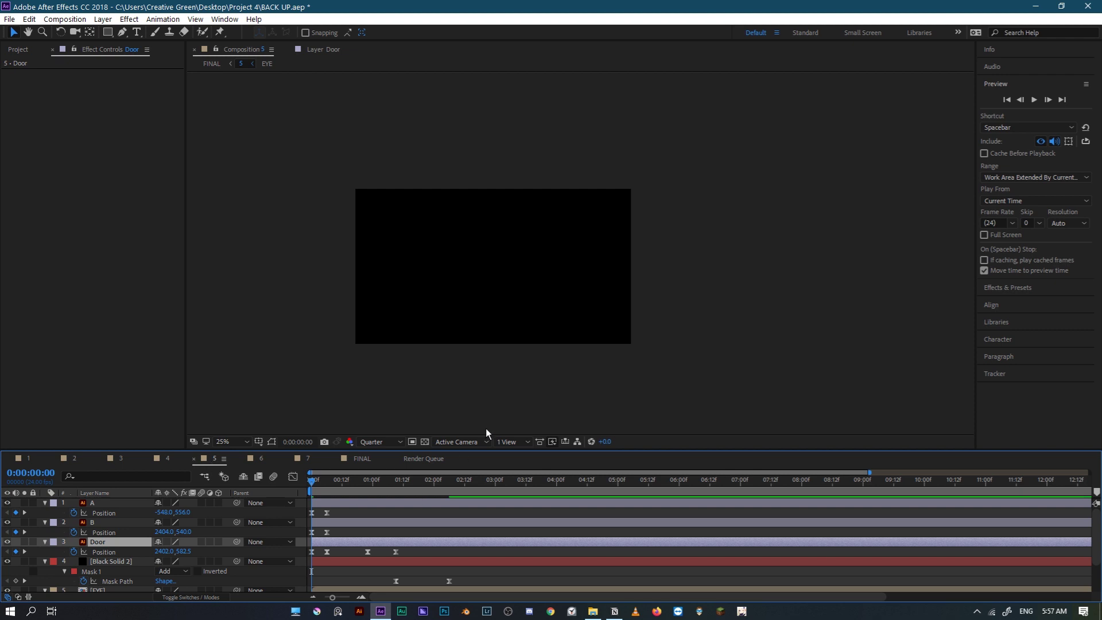
pyautogui.click(428, 442)
pyautogui.scroll(4, 474, 367)
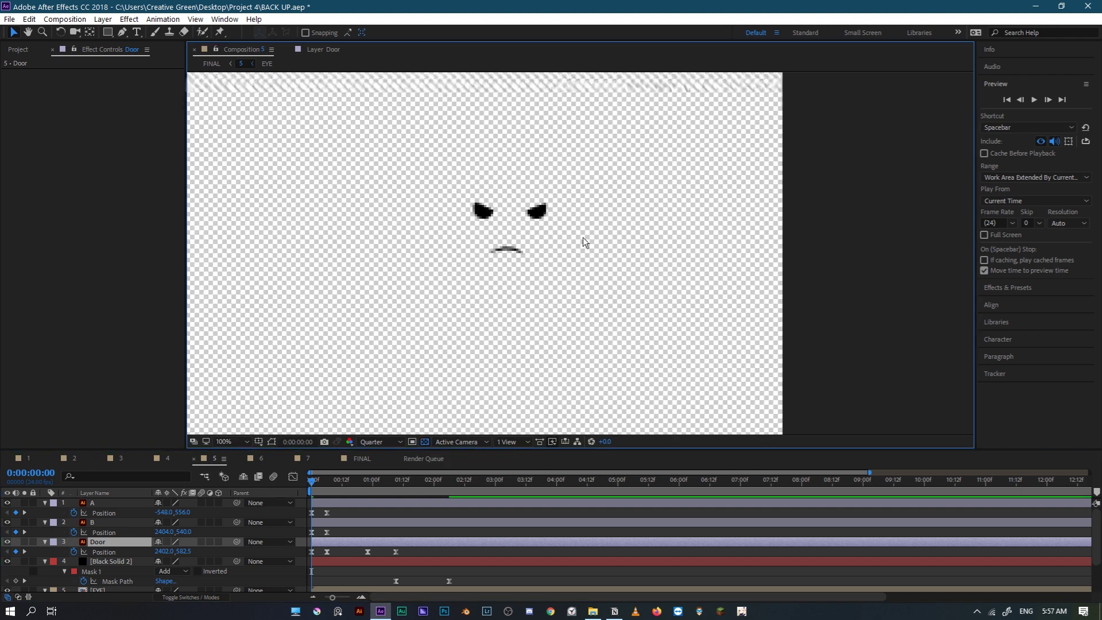
# Step: Trim the start of the Black Solid 2 layer in composition 5 to just before 1 s, where the Door layer's third position keyframe sits
pyautogui.moveTo(310, 482)
pyautogui.mouseDown()
pyautogui.moveTo(319, 481)
pyautogui.moveTo(300, 488)
pyautogui.moveTo(369, 490)
pyautogui.moveTo(297, 488)
pyautogui.mouseUp()
pyautogui.scroll(-2, 497, 350)
pyautogui.click(350, 561)
pyautogui.hotkey('ctrl', 'shift', 'd')
pyautogui.hotkey('ctrl', 'z')
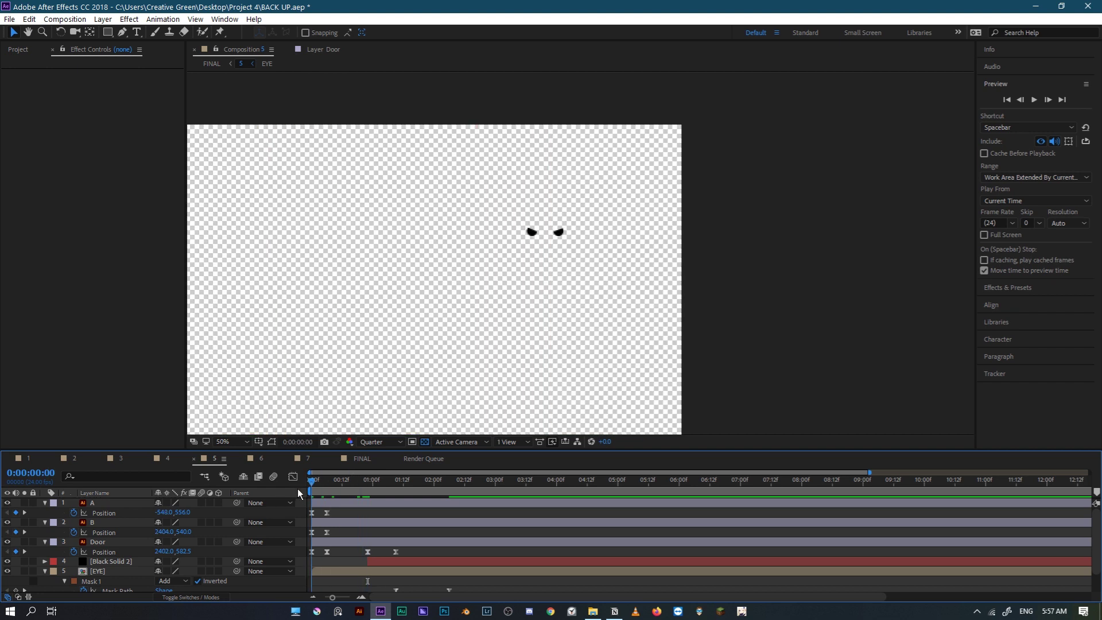
pyautogui.scroll(-1, 346, 544)
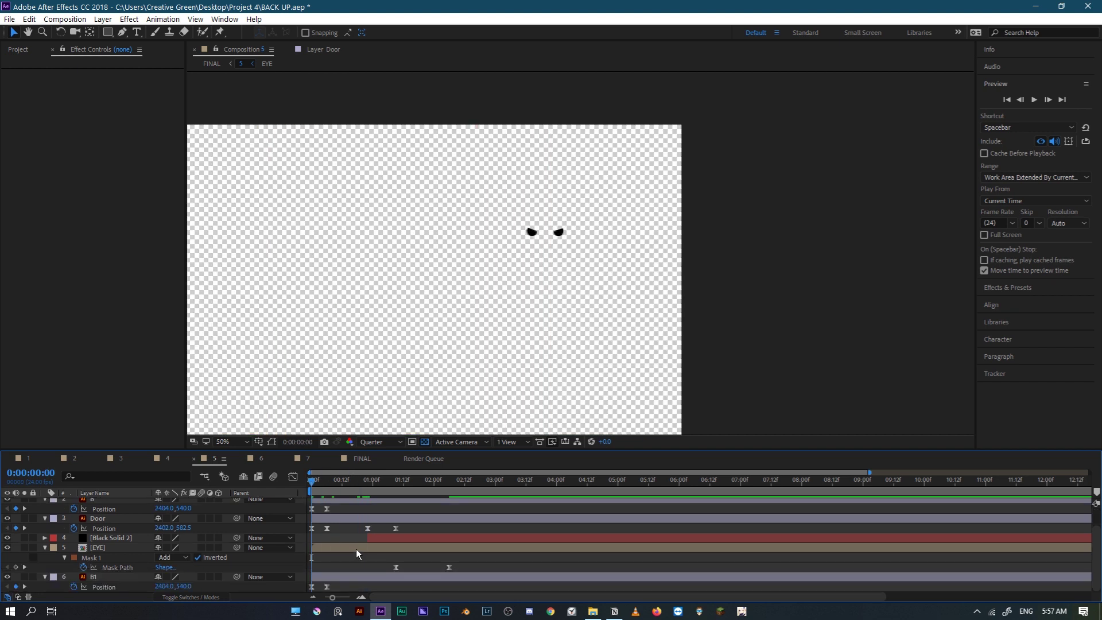
# Step: Check the EYE layer in composition 5 between the start and the Door layer's third position keyframe, and return to the FINAL composition
pyautogui.click(357, 546)
pyautogui.moveTo(357, 488); pyautogui.dragTo(368, 489)
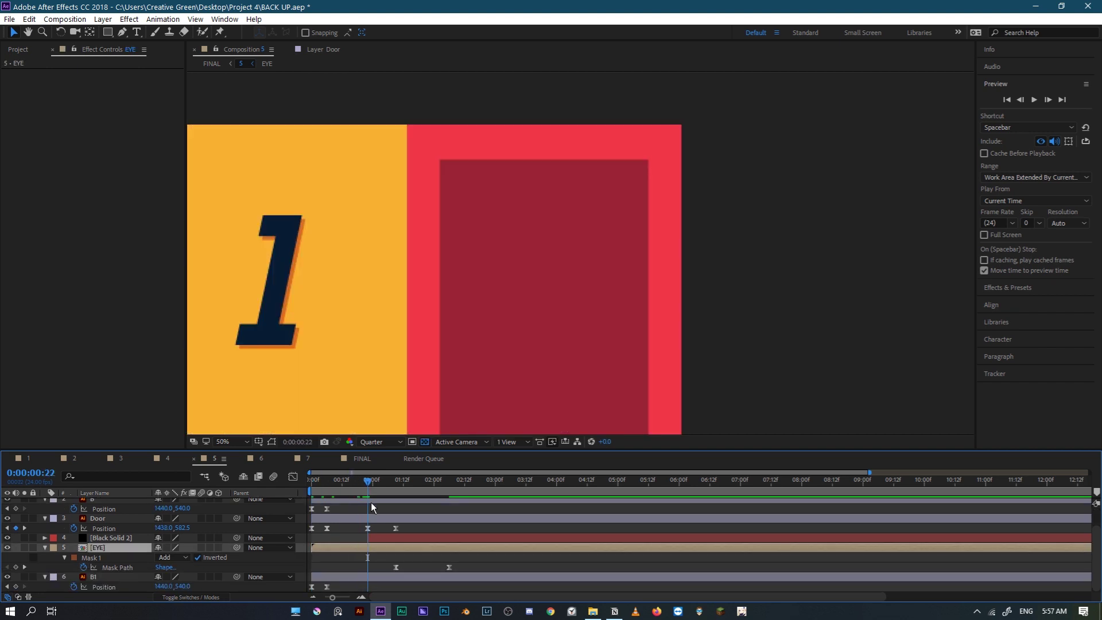
pyautogui.press('u')
pyautogui.click(355, 559)
pyautogui.scroll(1, 361, 488)
pyautogui.moveTo(362, 489); pyautogui.dragTo(246, 499)
pyautogui.click(362, 459)
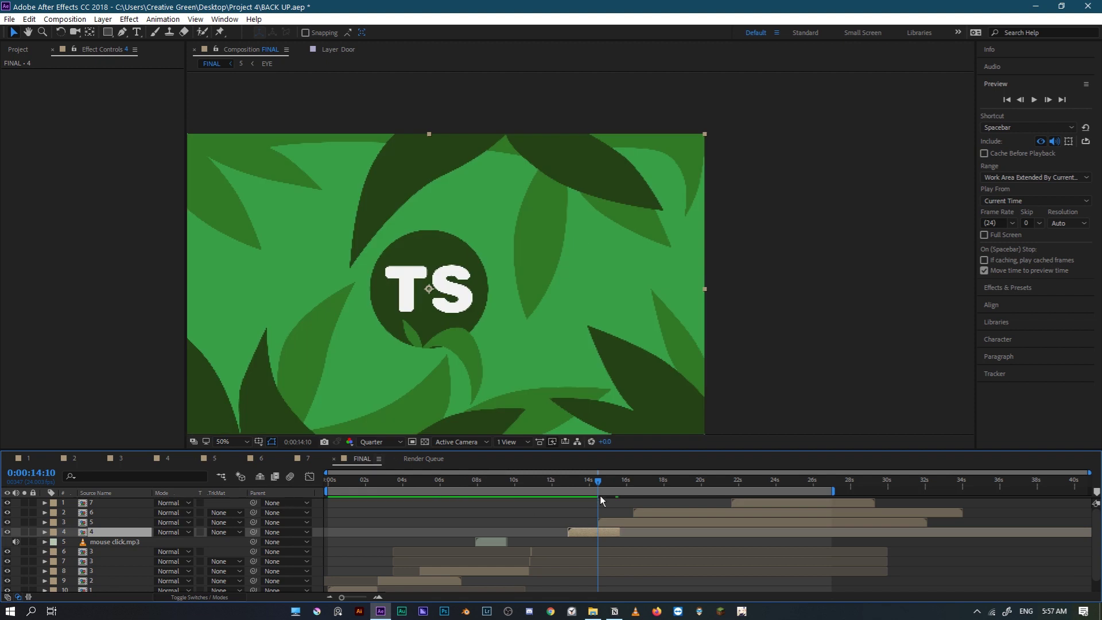
# Step: Review the FINAL sequence from about 14 s through the closing title near 25 s, and return to its start
pyautogui.moveTo(597, 484); pyautogui.dragTo(674, 491)
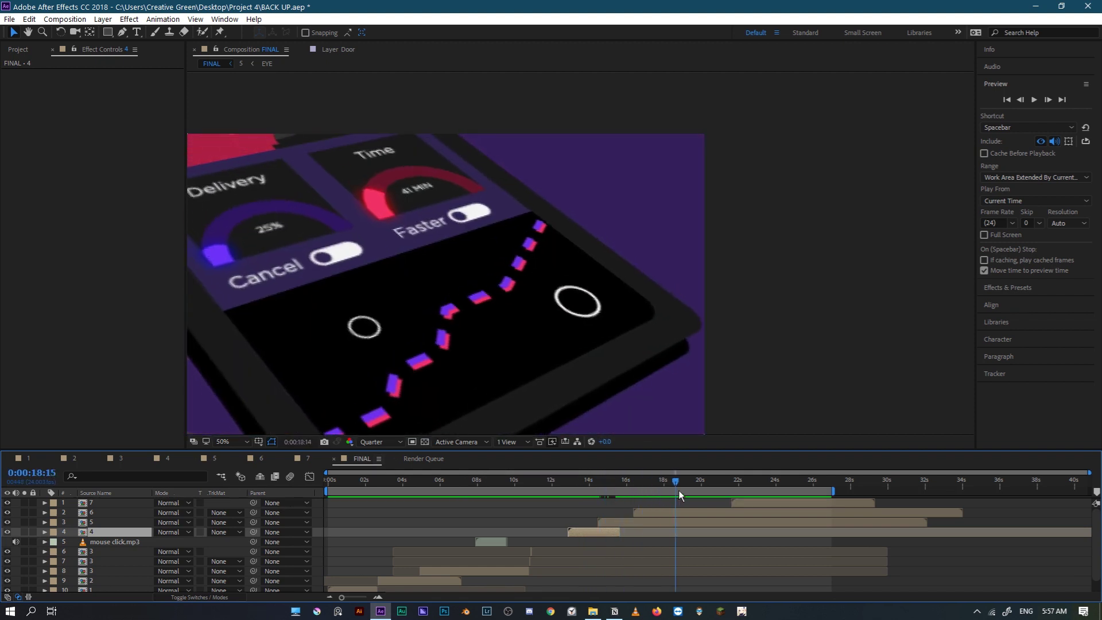
pyautogui.moveTo(715, 477); pyautogui.dragTo(781, 495)
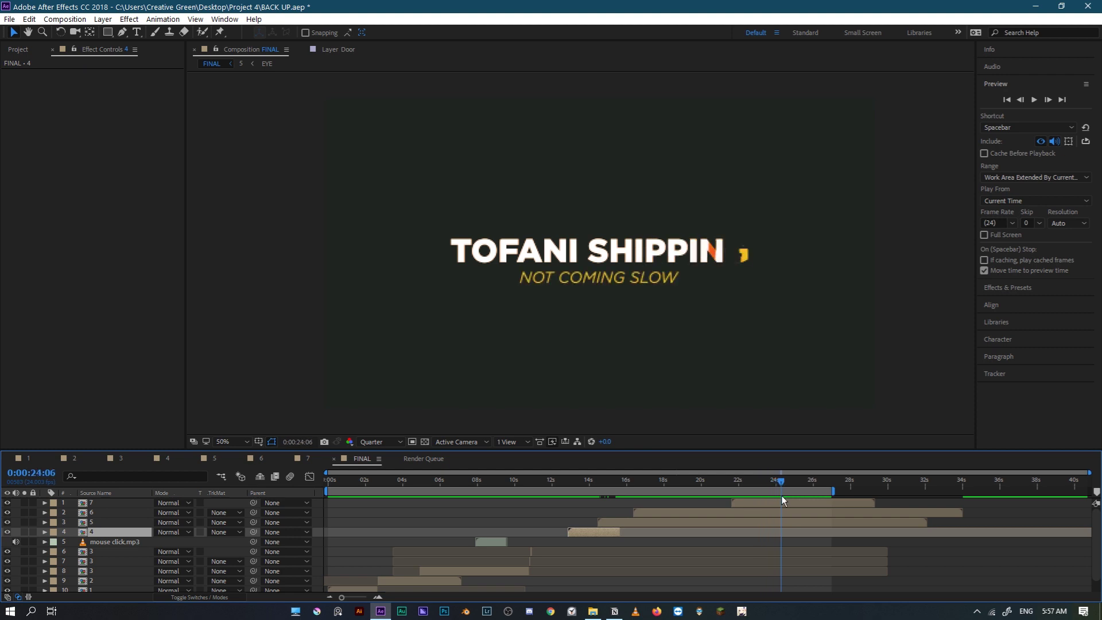
pyautogui.moveTo(781, 494); pyautogui.dragTo(790, 493)
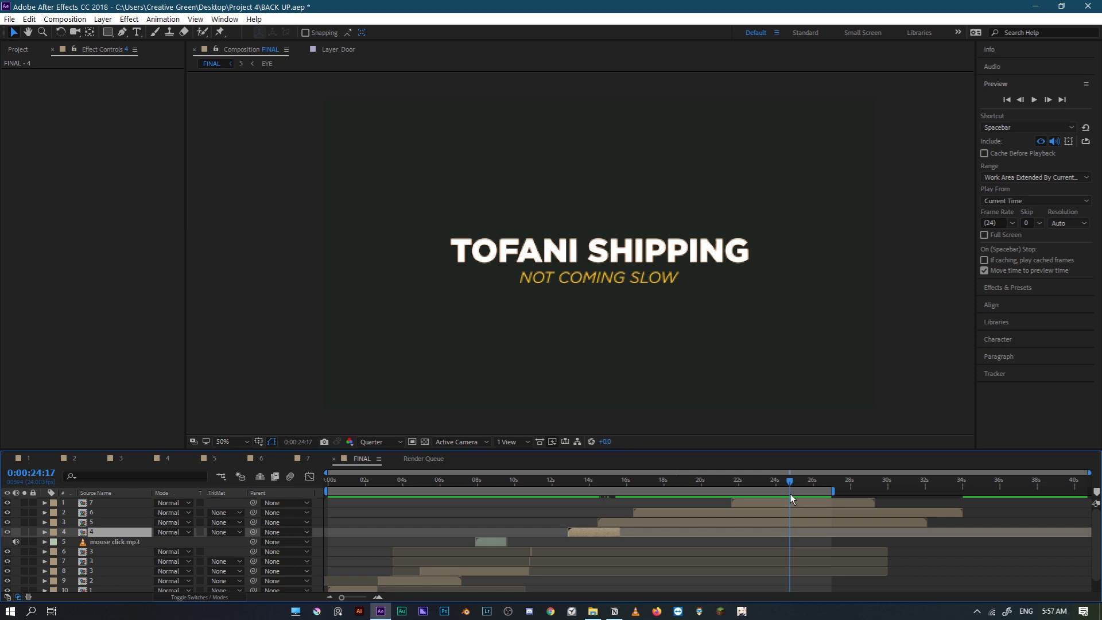
pyautogui.moveTo(790, 493)
pyautogui.mouseDown()
pyautogui.moveTo(731, 500)
pyautogui.moveTo(760, 493)
pyautogui.moveTo(723, 488)
pyautogui.moveTo(787, 491)
pyautogui.mouseUp()
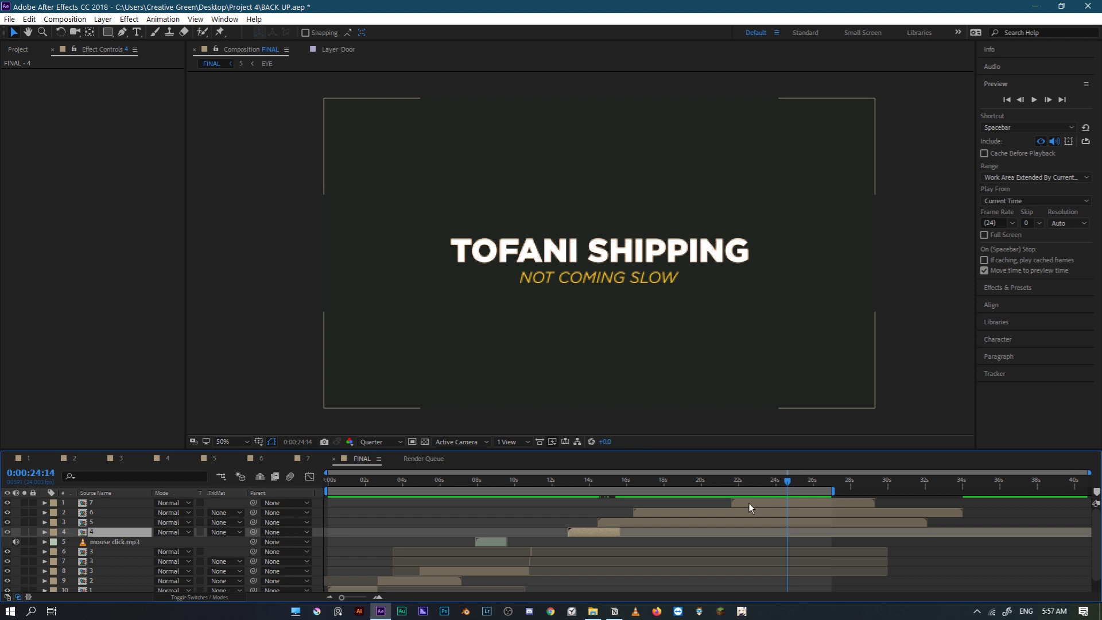
pyautogui.moveTo(788, 483)
pyautogui.mouseDown()
pyautogui.moveTo(767, 485)
pyautogui.moveTo(795, 485)
pyautogui.mouseUp()
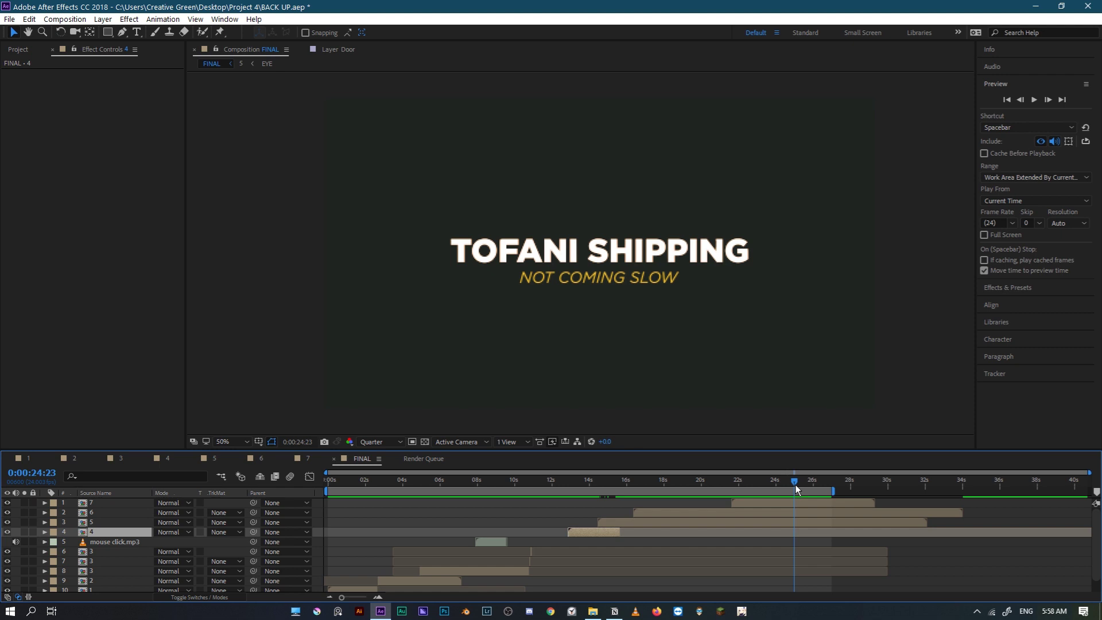
pyautogui.moveTo(795, 484); pyautogui.dragTo(316, 519)
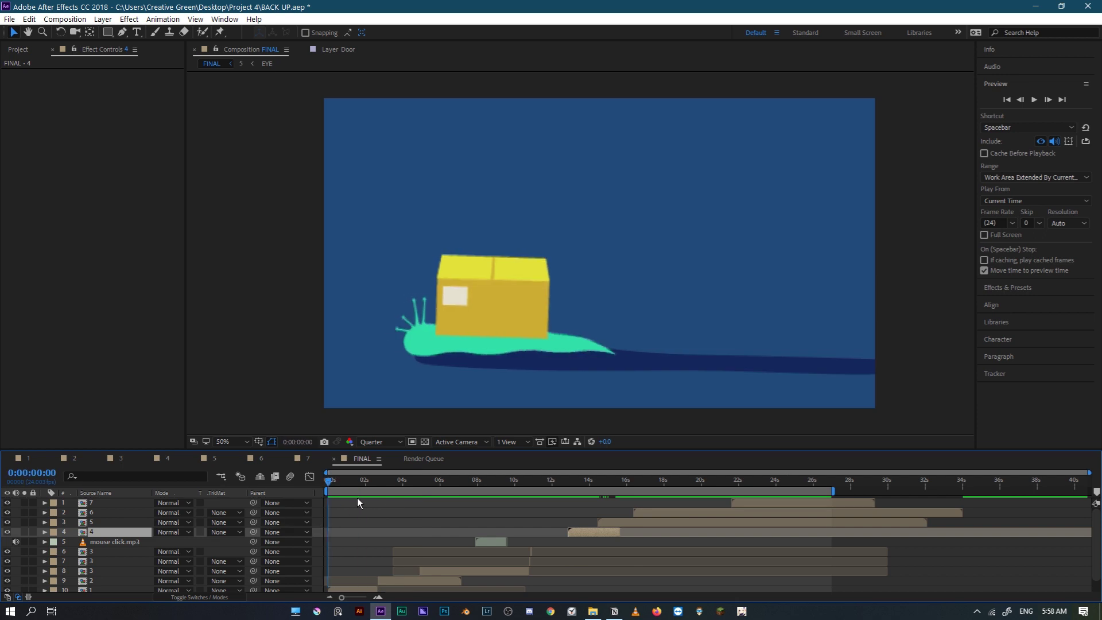
# Step: Look through the scene folders in the Project 4 folder in File Explorer, and switch back to After Effects
pyautogui.click(593, 612)
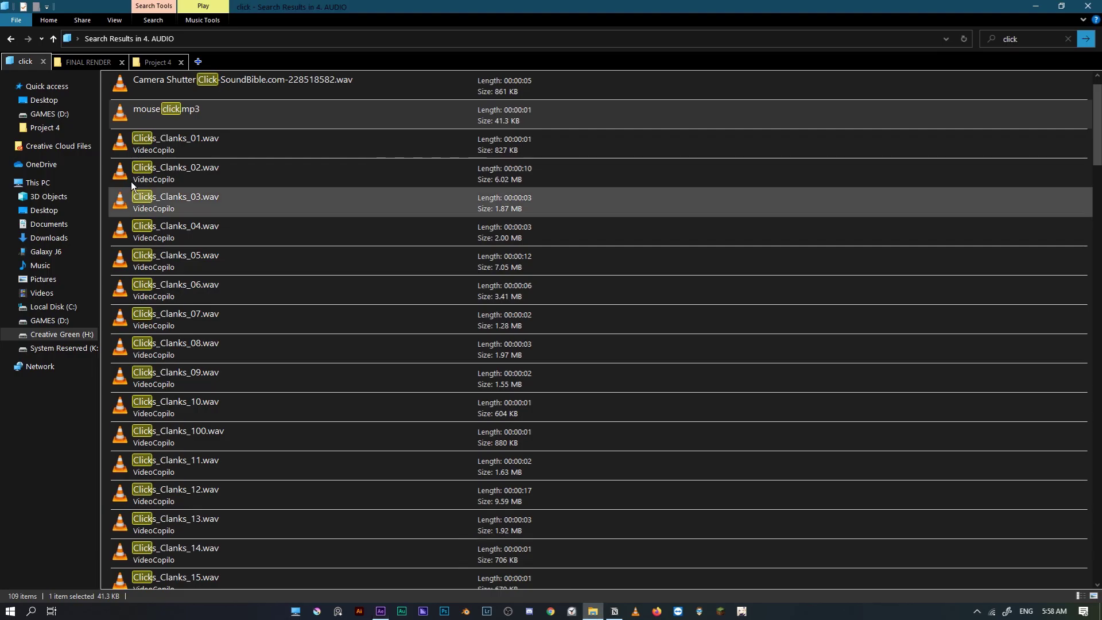
pyautogui.click(156, 62)
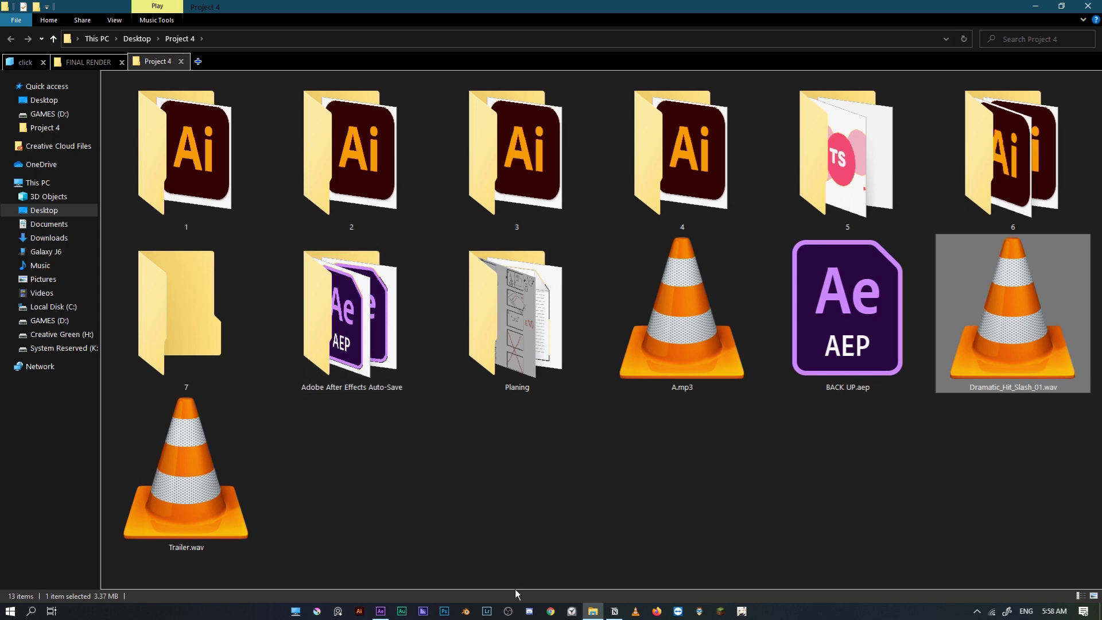
pyautogui.click(225, 174)
pyautogui.click(323, 170)
pyautogui.click(555, 185)
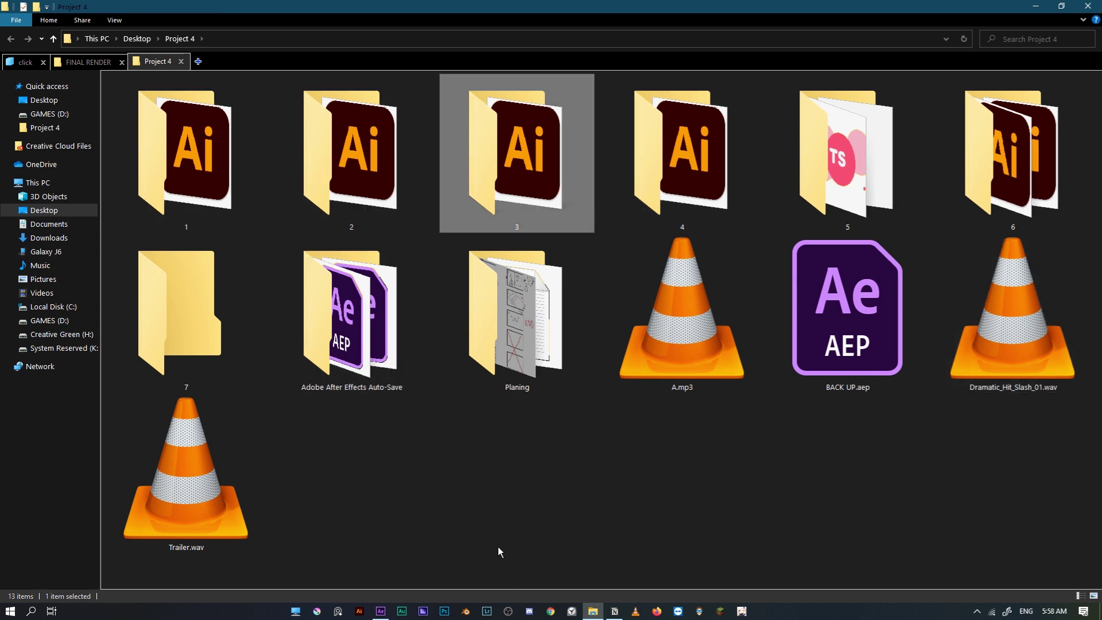
pyautogui.click(382, 612)
# Step: Look briefly at composition 7 and review the FINAL sequence from about 4 s to the closing title near 26 s
pyautogui.moveTo(390, 484); pyautogui.dragTo(415, 486)
pyautogui.click(314, 457)
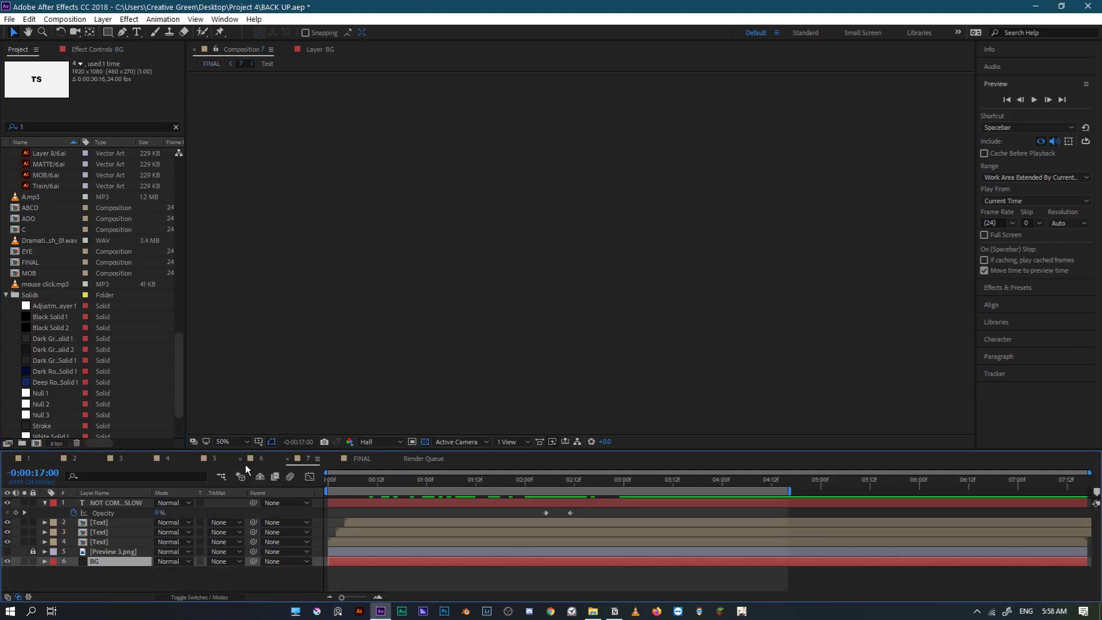
pyautogui.click(362, 459)
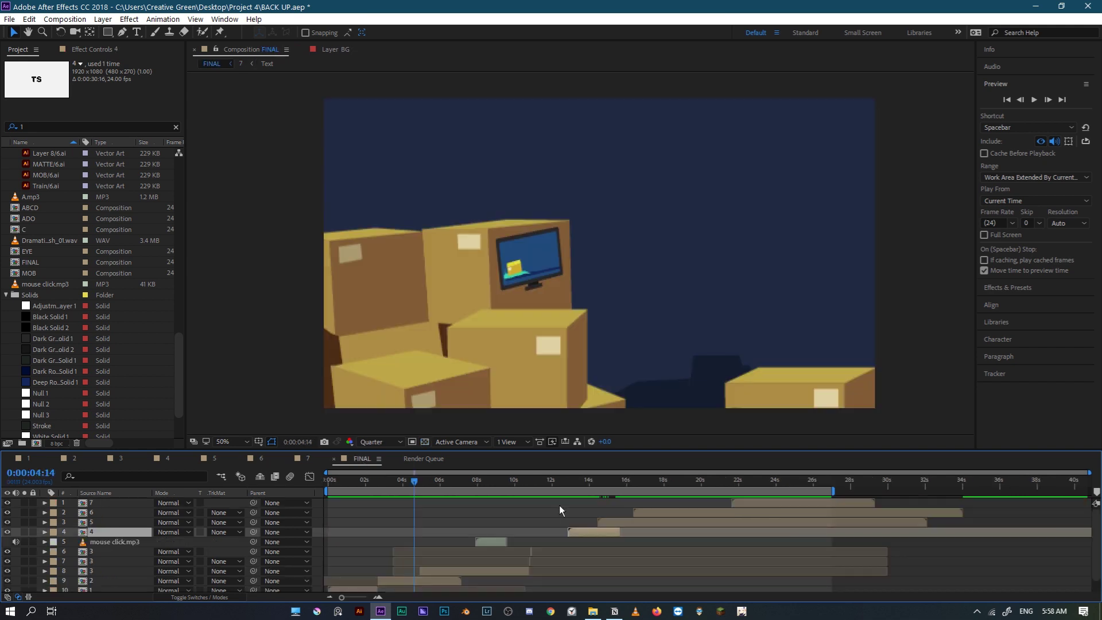
pyautogui.moveTo(556, 477); pyautogui.dragTo(495, 513)
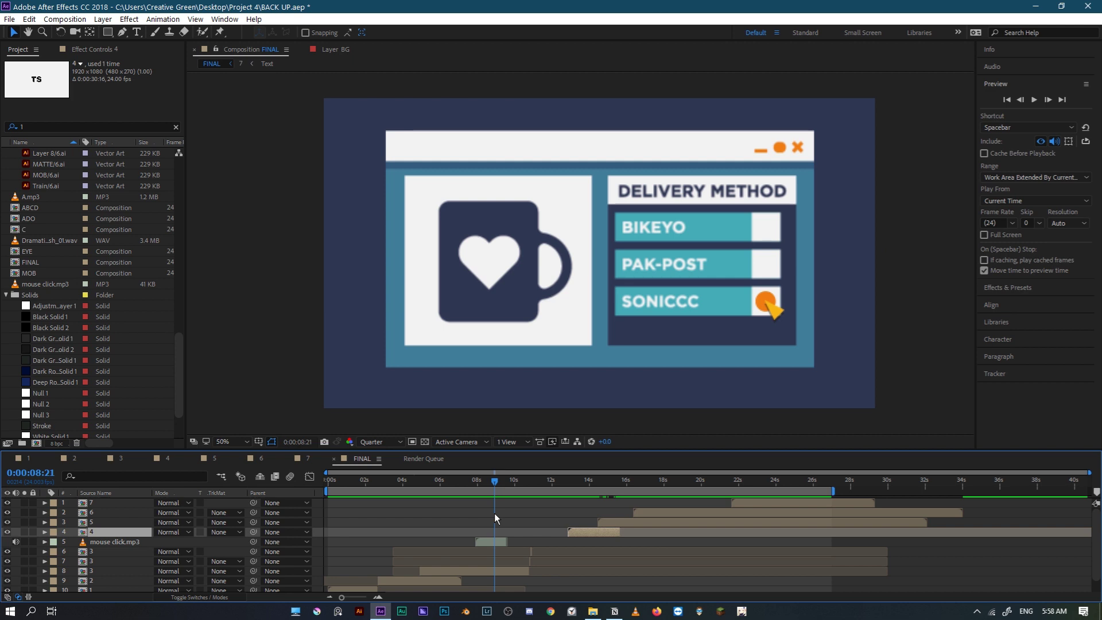
pyautogui.moveTo(494, 513); pyautogui.dragTo(809, 536)
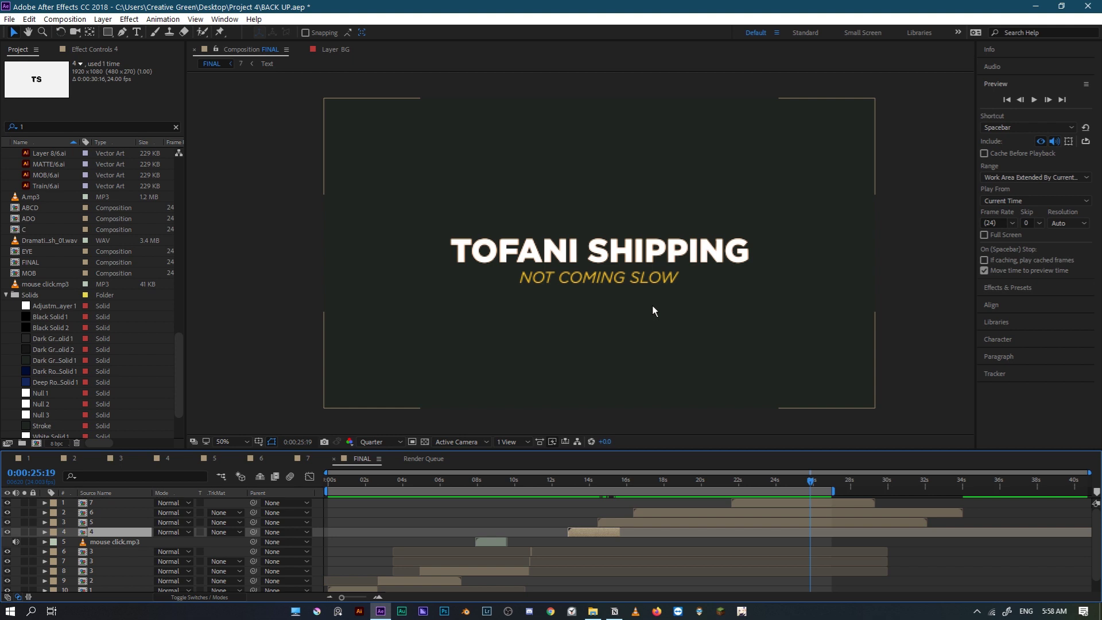
# Step: Replace the tagline under TOFANI SHIPPING in composition 7 with "BEST DELIVERY"
pyautogui.click(790, 503)
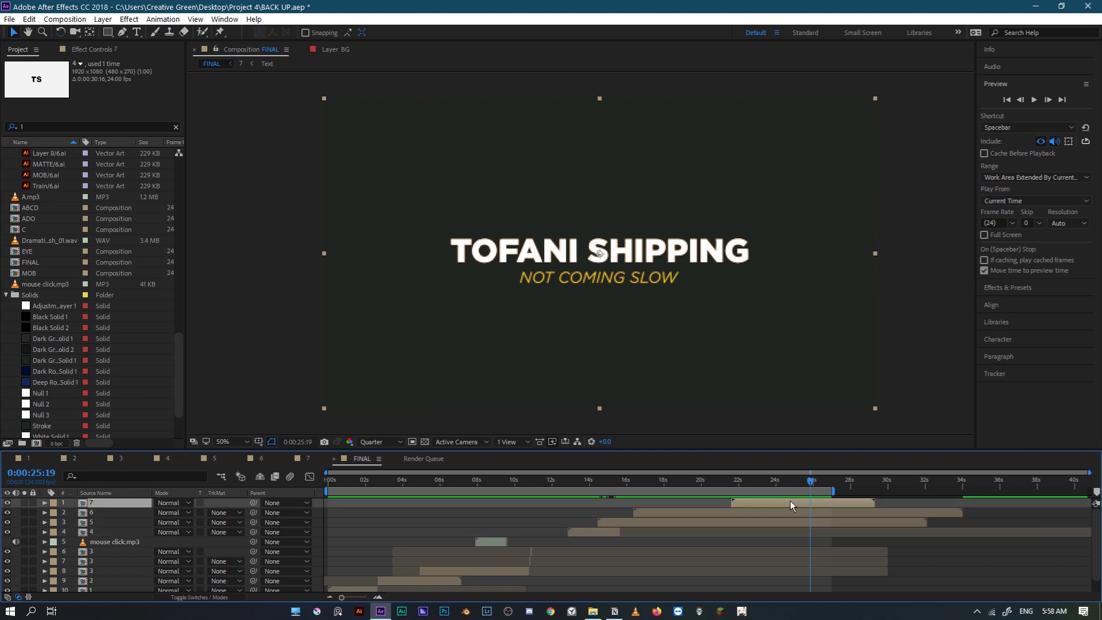
pyautogui.doubleClick(790, 501)
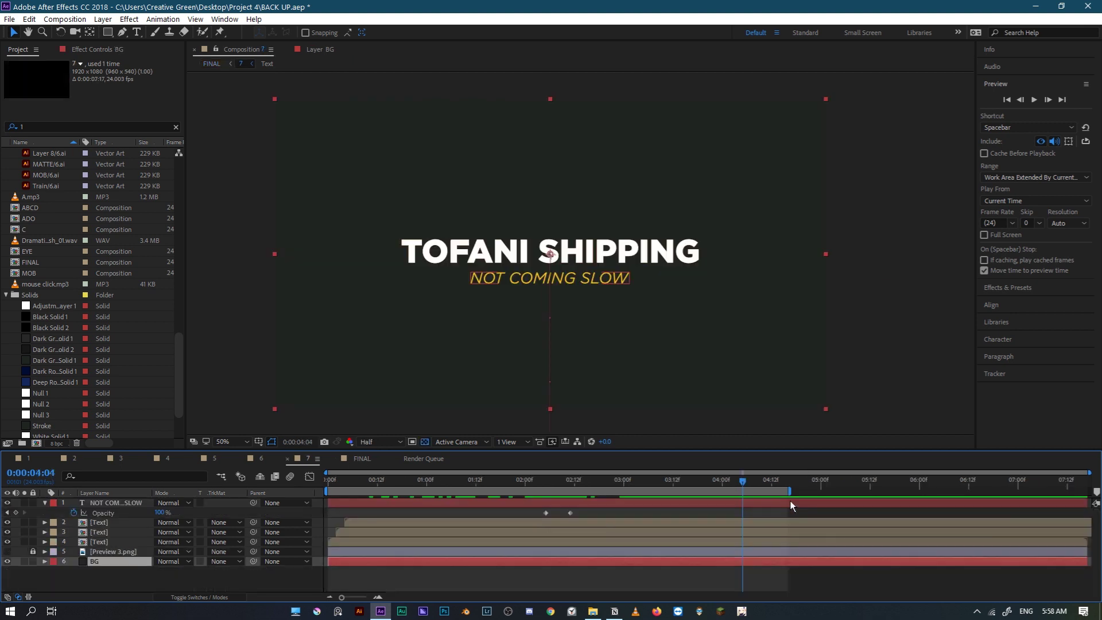
pyautogui.doubleClick(125, 505)
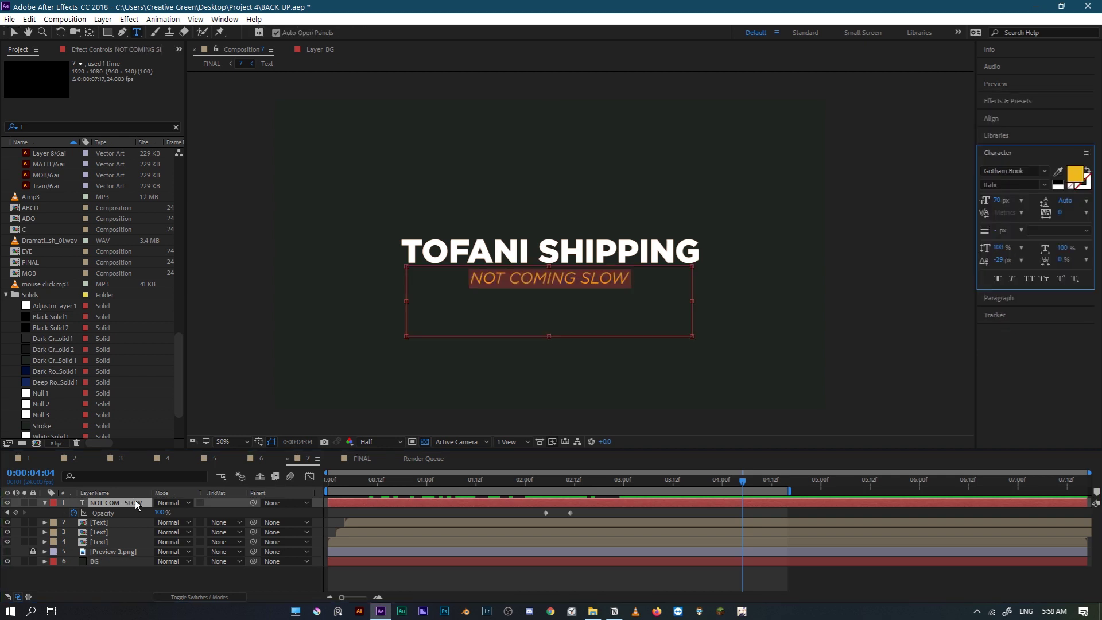
pyautogui.write('BEST SERVI')
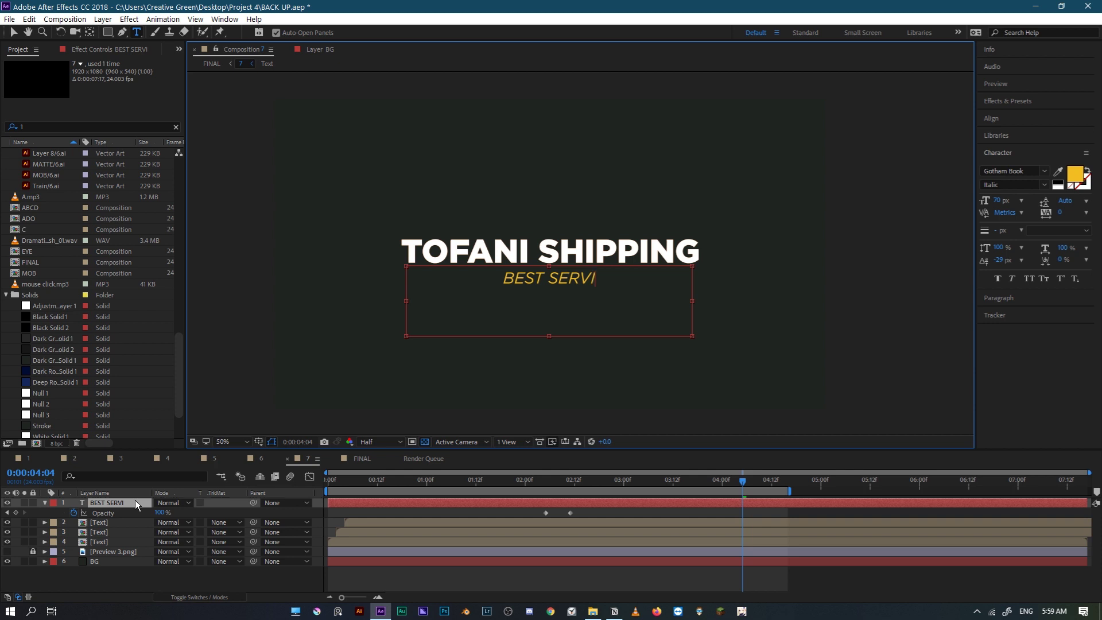
pyautogui.press('BackSpace')
pyautogui.press('BackSpace')
pyautogui.press('BackSpace')
pyautogui.press('BackSpace')
pyautogui.press('BackSpace')
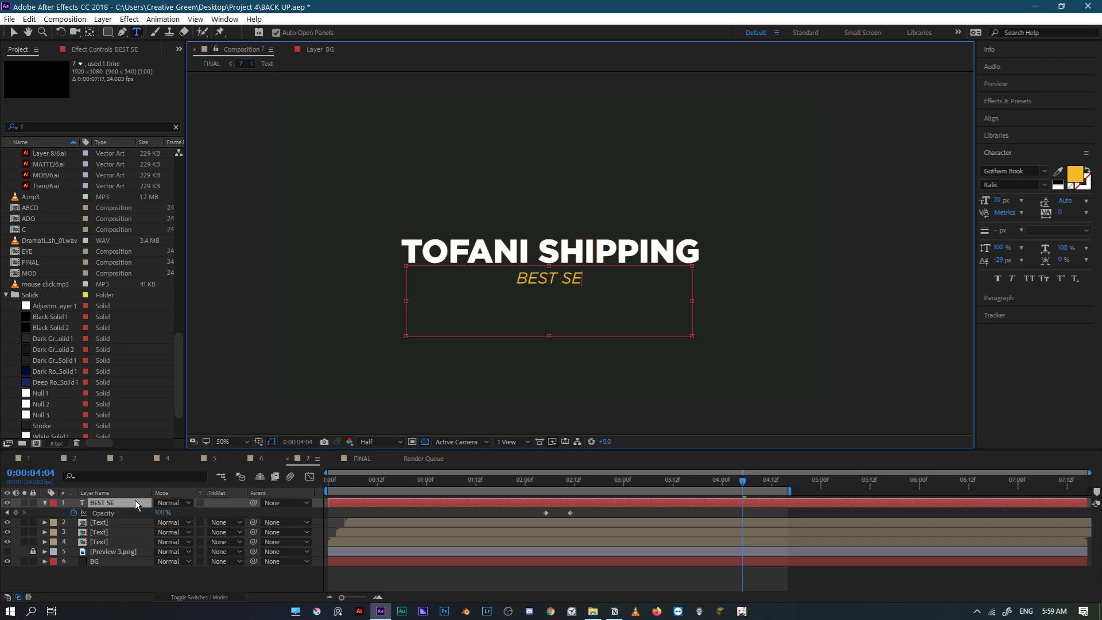
pyautogui.write('DELIVERY')
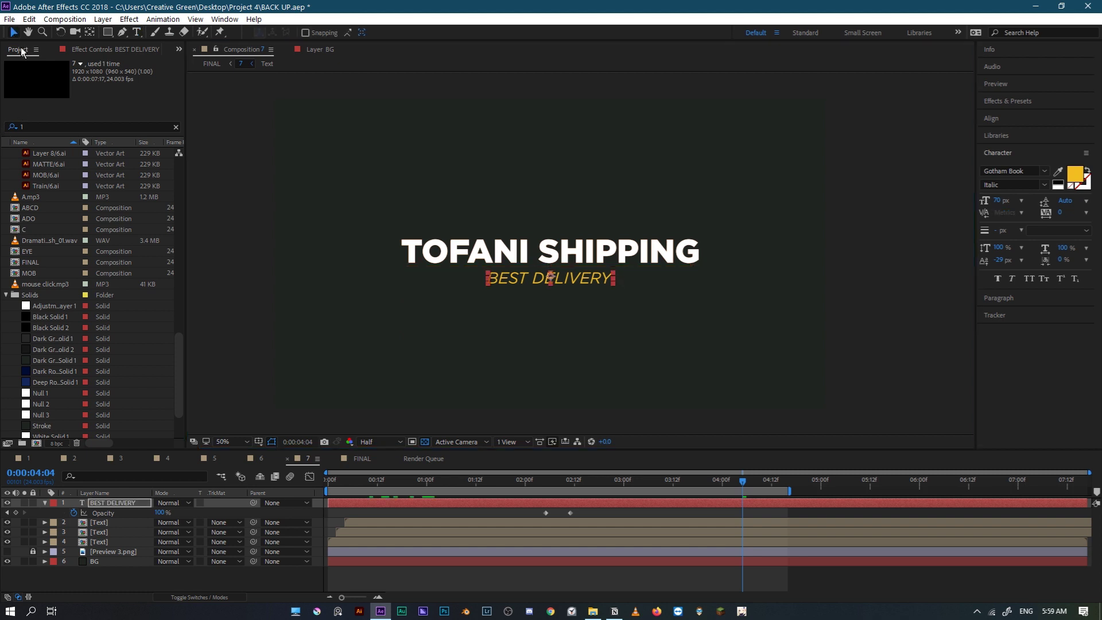
pyautogui.press('Escape')
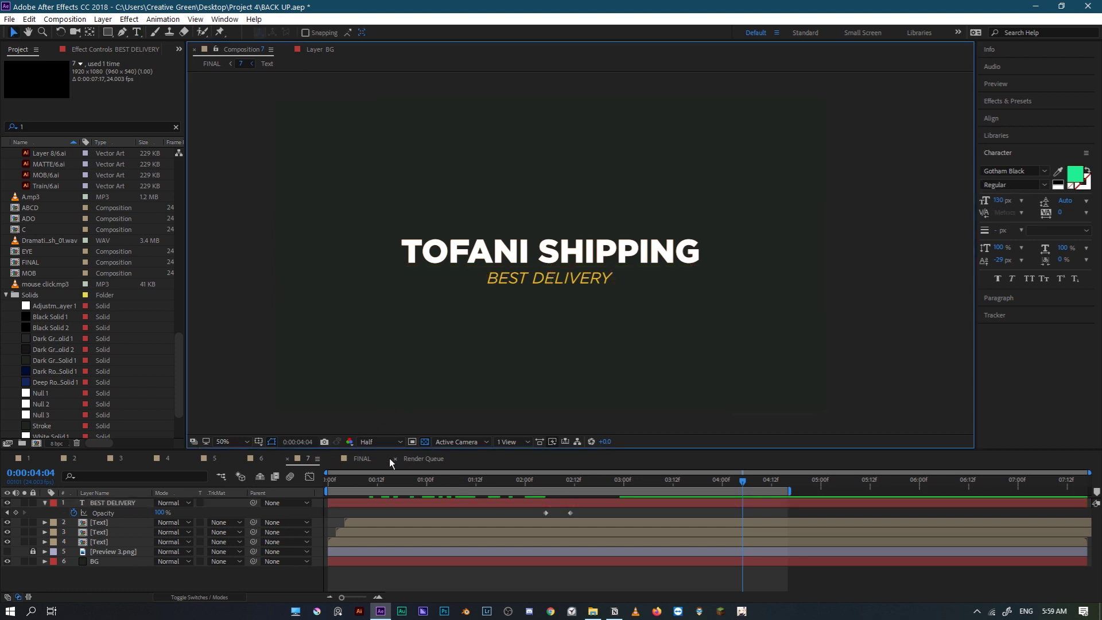
# Step: Return to the FINAL composition and scrub from the closing title back to the opening snail scene
pyautogui.click(373, 459)
pyautogui.click(762, 481)
pyautogui.moveTo(765, 485); pyautogui.dragTo(332, 505)
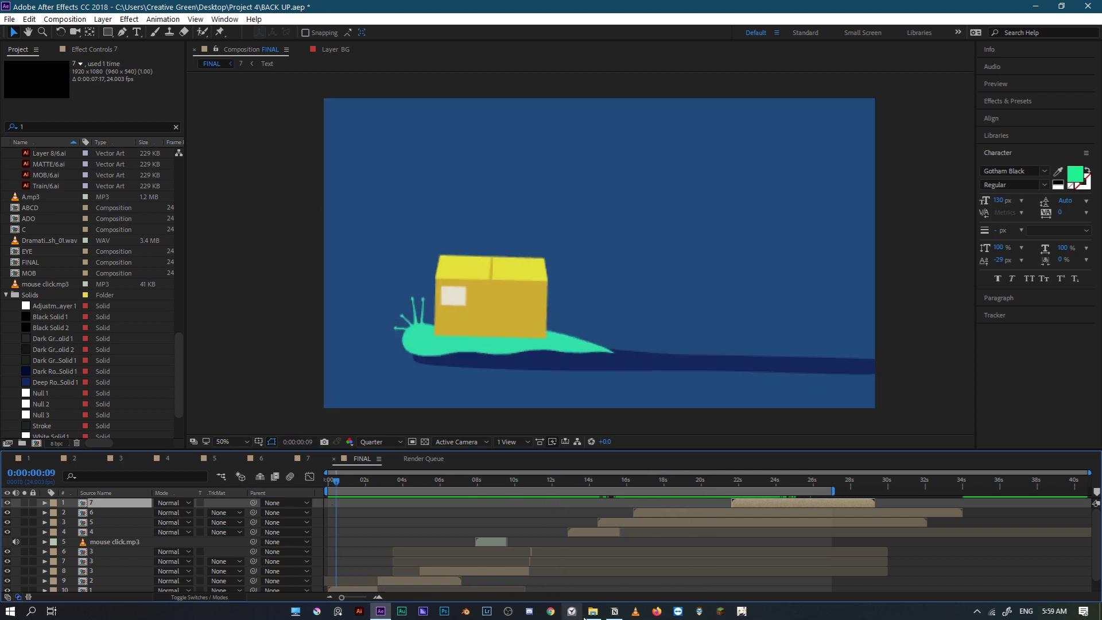
# Step: Check the details of the Planing folder in Project 4 in File Explorer, and switch back to After Effects
pyautogui.click(594, 612)
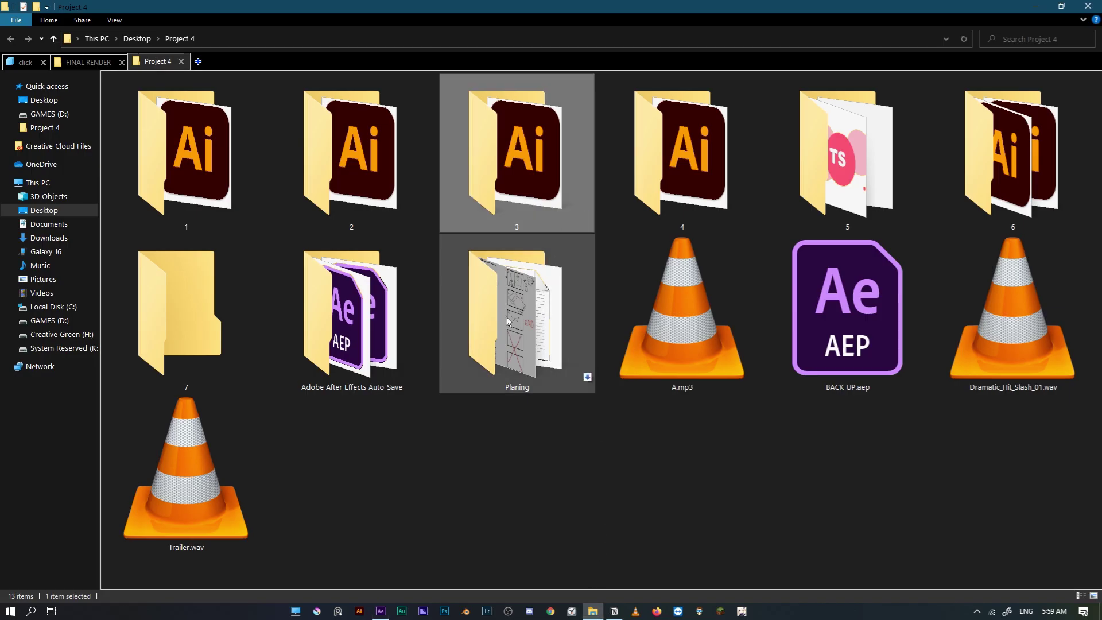
pyautogui.moveTo(501, 322)
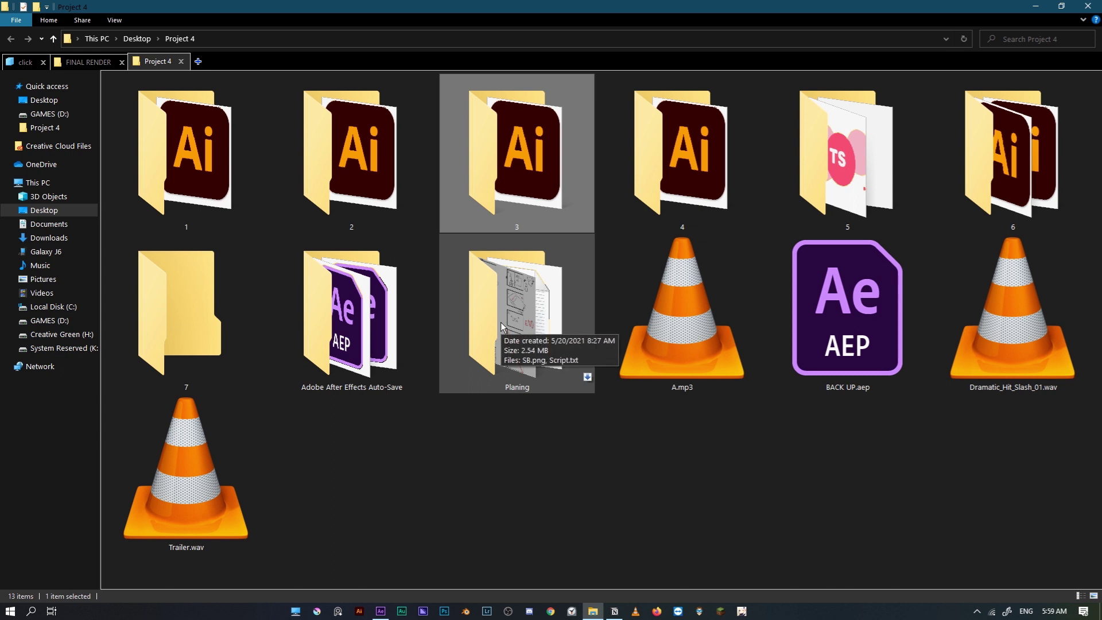
pyautogui.click(380, 611)
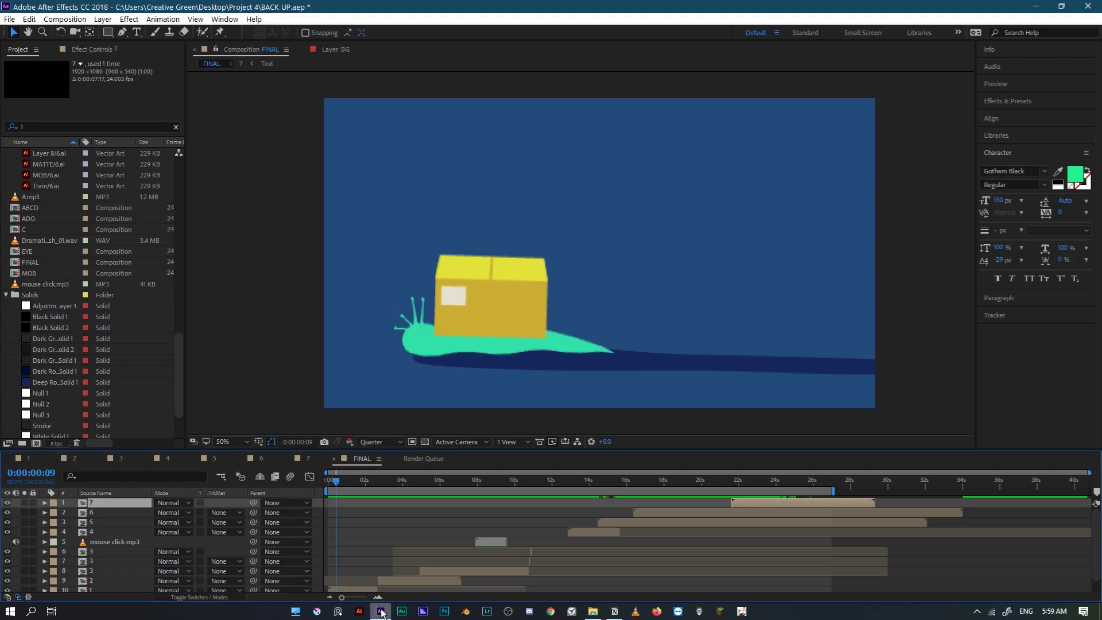
# Step: Review the FINAL sequence from the start through the payment popup to the revised closing title around 24 s
pyautogui.click(469, 480)
pyautogui.moveTo(479, 484); pyautogui.dragTo(322, 518)
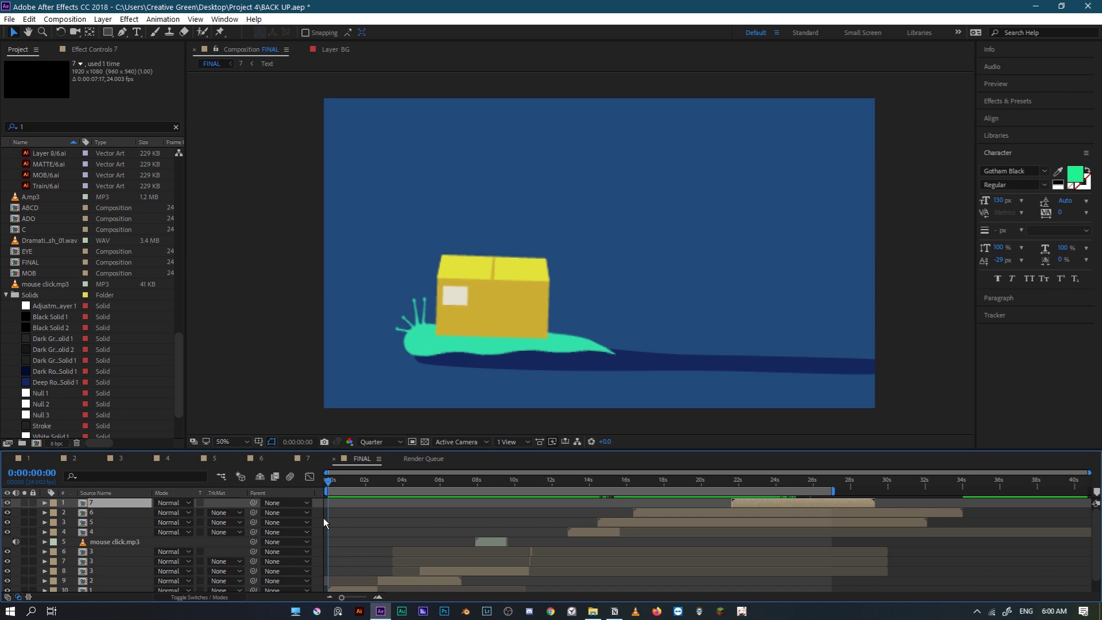
pyautogui.moveTo(447, 479); pyautogui.dragTo(504, 522)
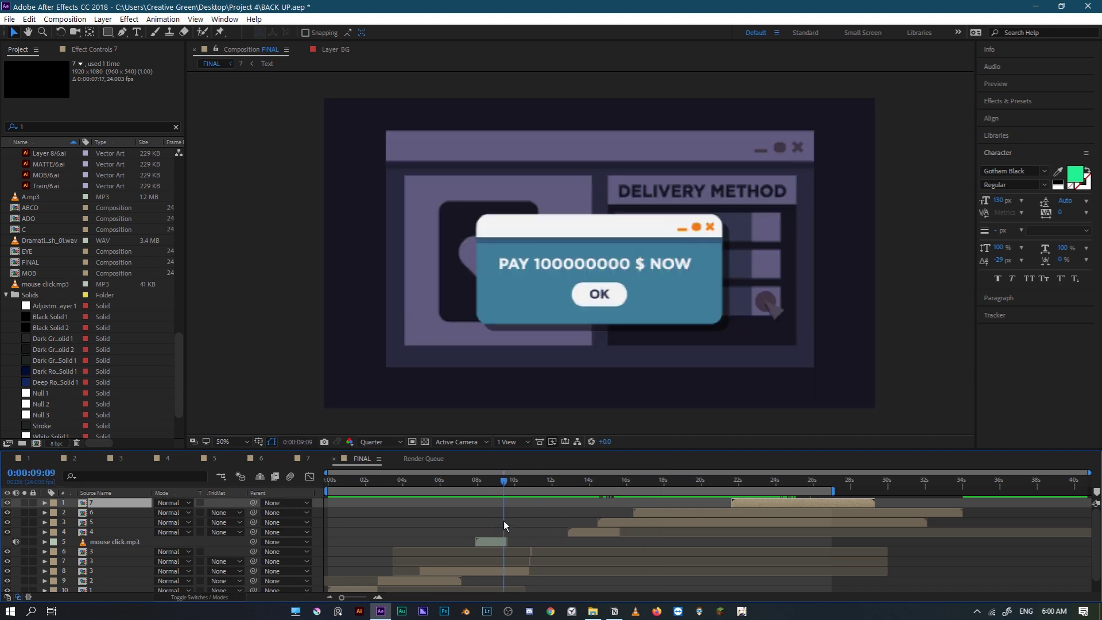
pyautogui.moveTo(505, 521); pyautogui.dragTo(781, 519)
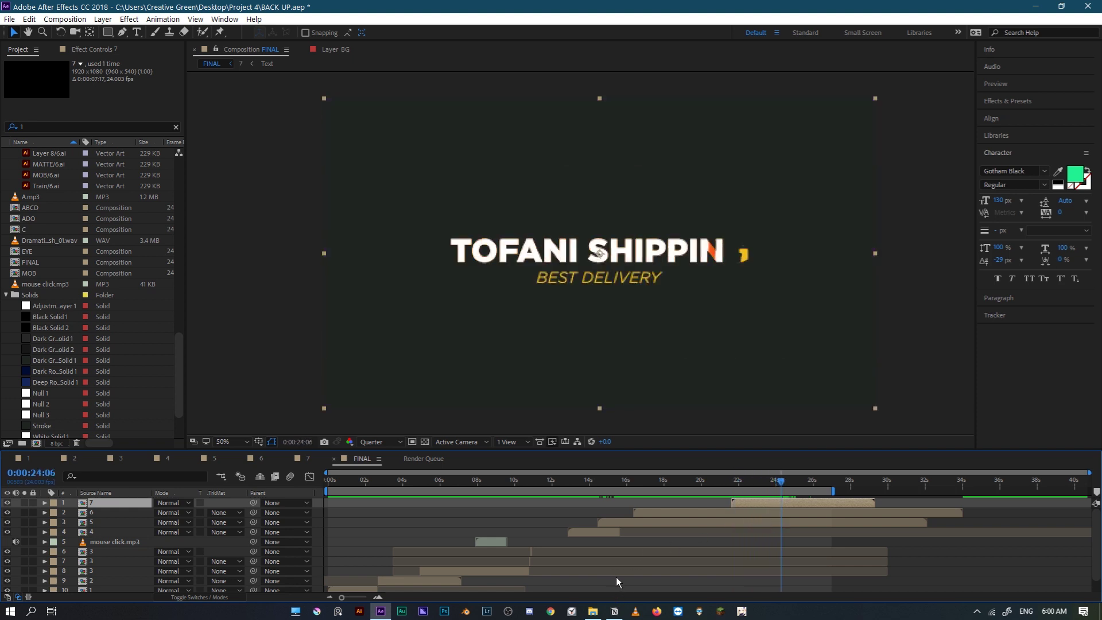